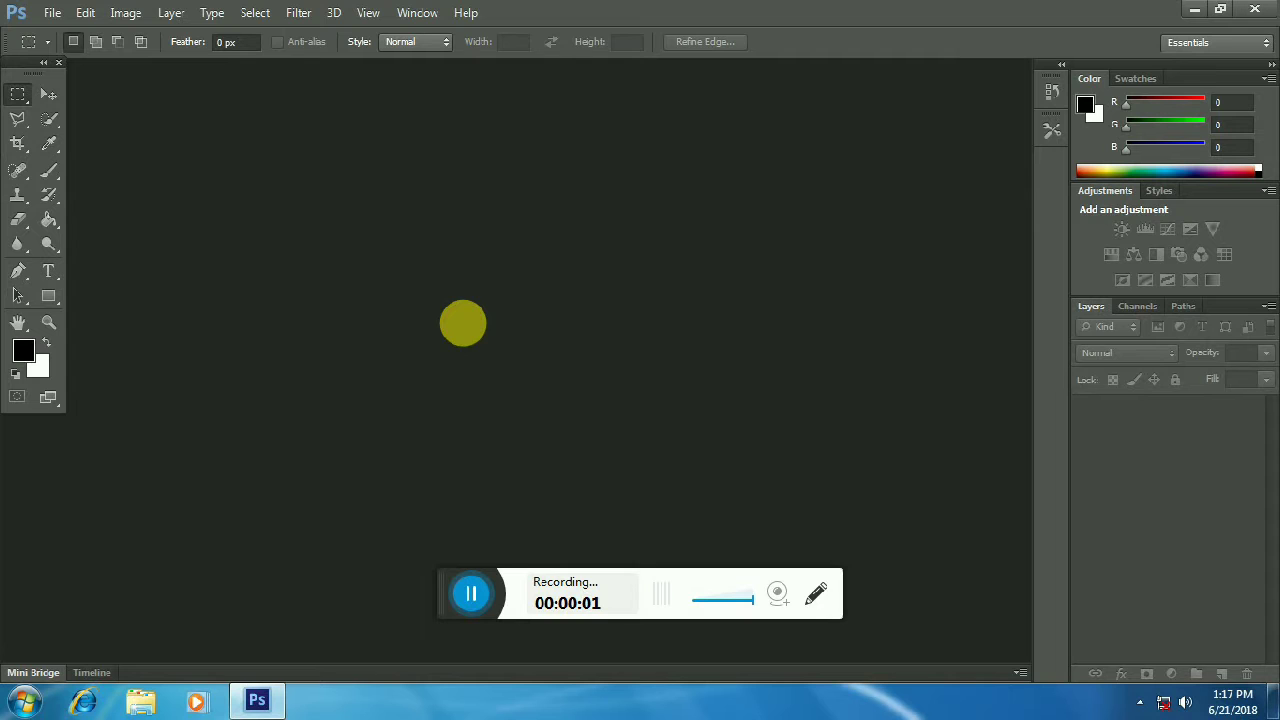
# Open the JPEG portrait of the smiling long-haired woman from the images folder
pyautogui.hotkey('ctrl', 'o')
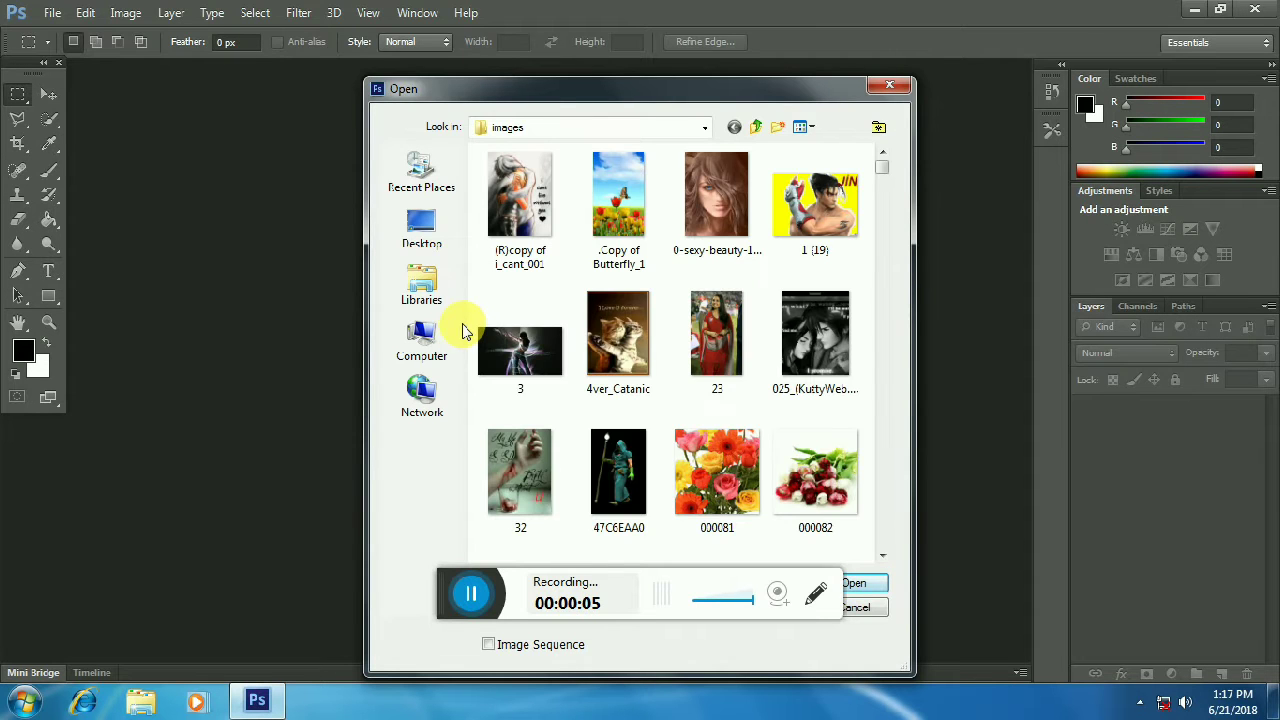
pyautogui.click(672, 455)
pyautogui.scroll(-5, 673, 458)
pyautogui.scroll(-5, 673, 454)
pyautogui.scroll(-5, 673, 454)
pyautogui.scroll(-5, 673, 454)
pyautogui.scroll(-2, 673, 454)
pyautogui.scroll(-3, 673, 454)
pyautogui.scroll(-5, 673, 454)
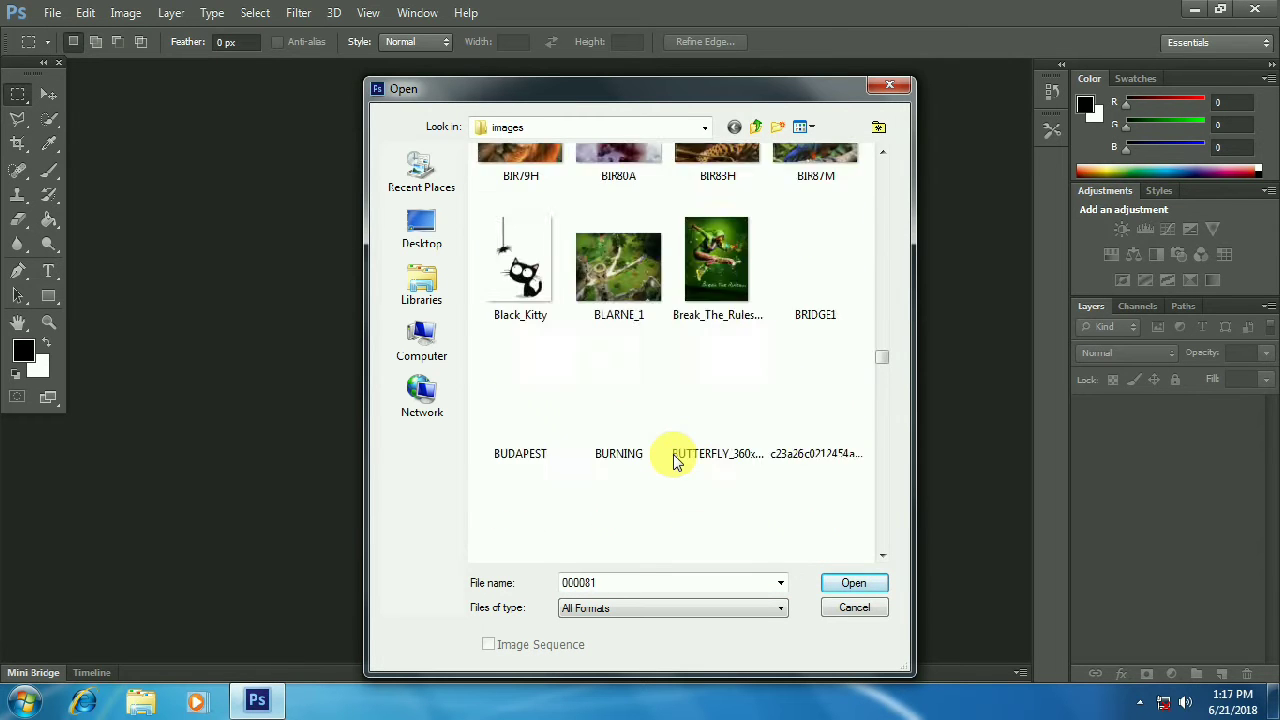
pyautogui.scroll(-5, 673, 454)
pyautogui.scroll(-5, 673, 454)
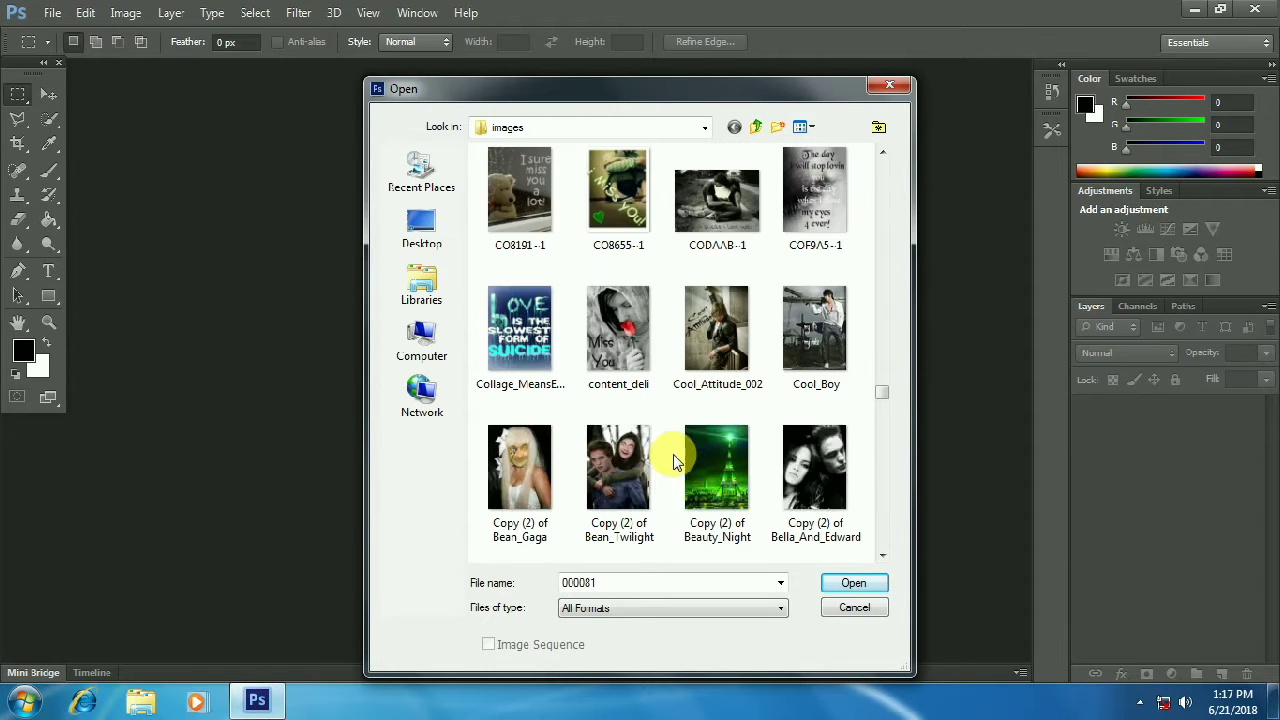
pyautogui.scroll(-5, 673, 455)
pyautogui.scroll(-5, 673, 455)
pyautogui.scroll(-5, 673, 455)
pyautogui.scroll(-5, 673, 460)
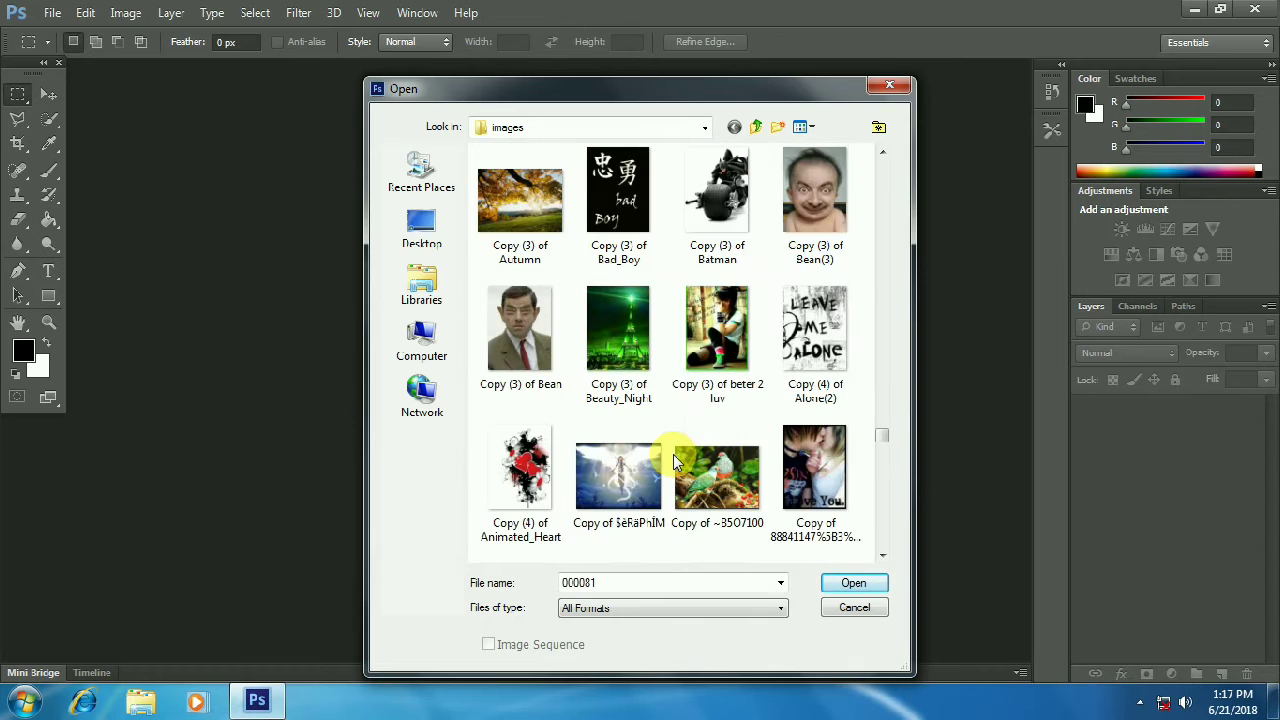
pyautogui.scroll(-5, 673, 460)
pyautogui.scroll(-5, 673, 460)
pyautogui.scroll(-5, 673, 460)
pyautogui.scroll(-5, 673, 460)
pyautogui.scroll(-2, 673, 460)
pyautogui.scroll(-3, 673, 460)
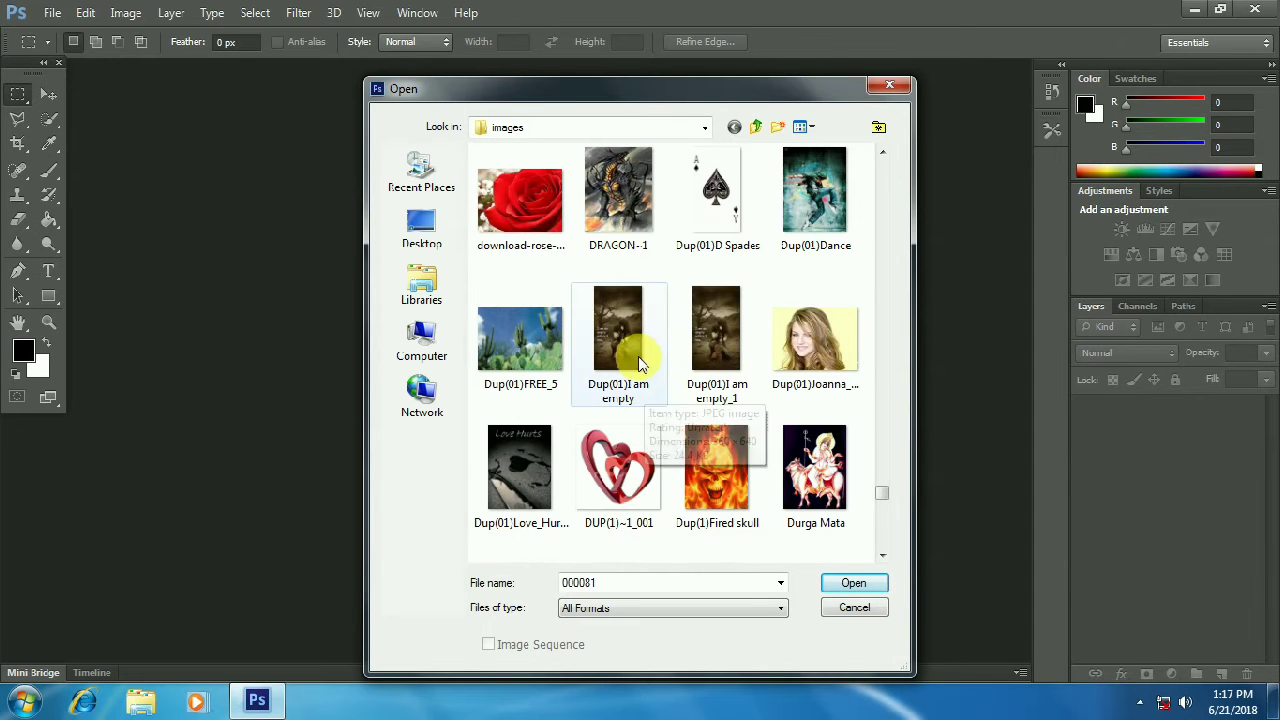
pyautogui.doubleClick(795, 358)
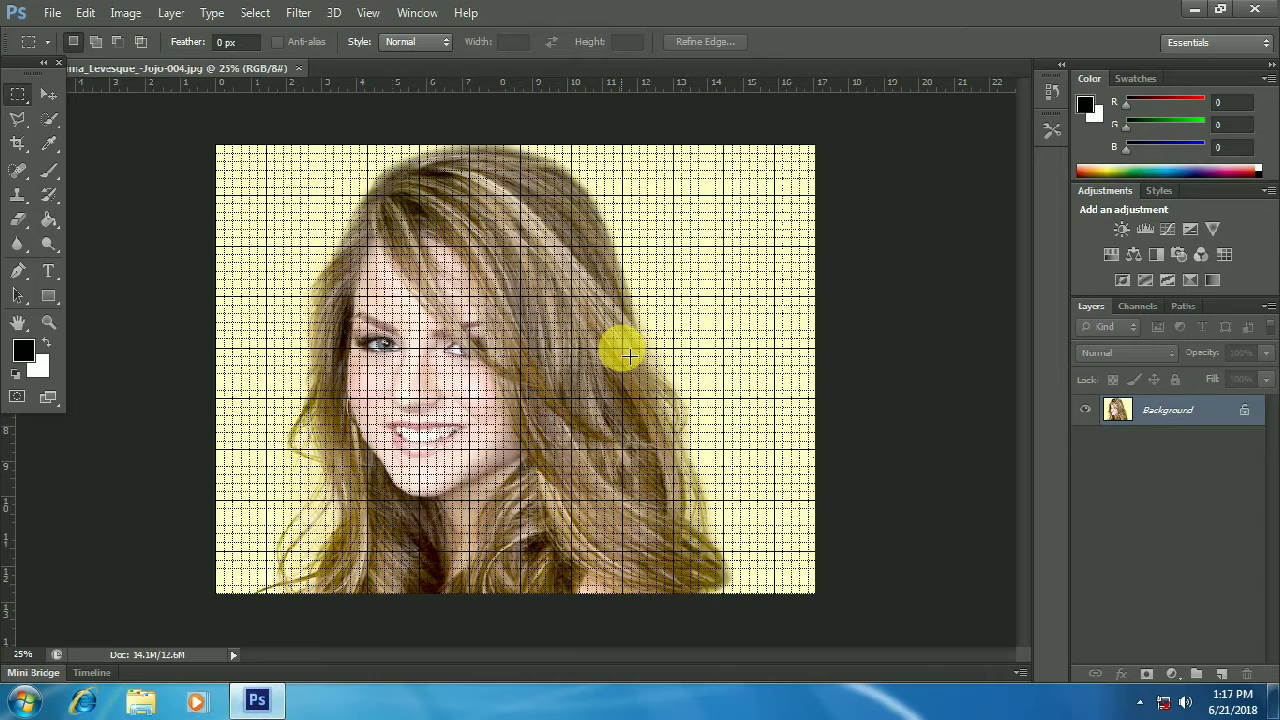
# Hide the grid and crop the portrait to an 870 × 870 px square framing the face
pyautogui.hotkey('ctrl', "'")
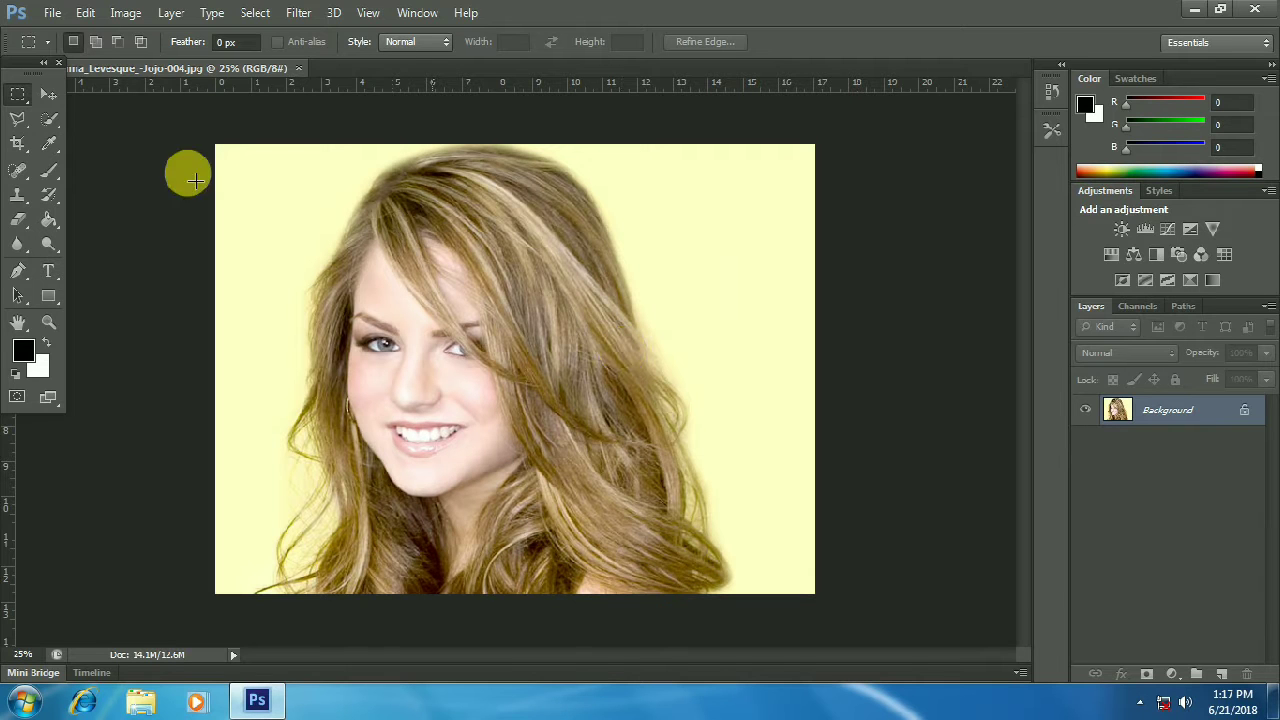
pyautogui.click(12, 145)
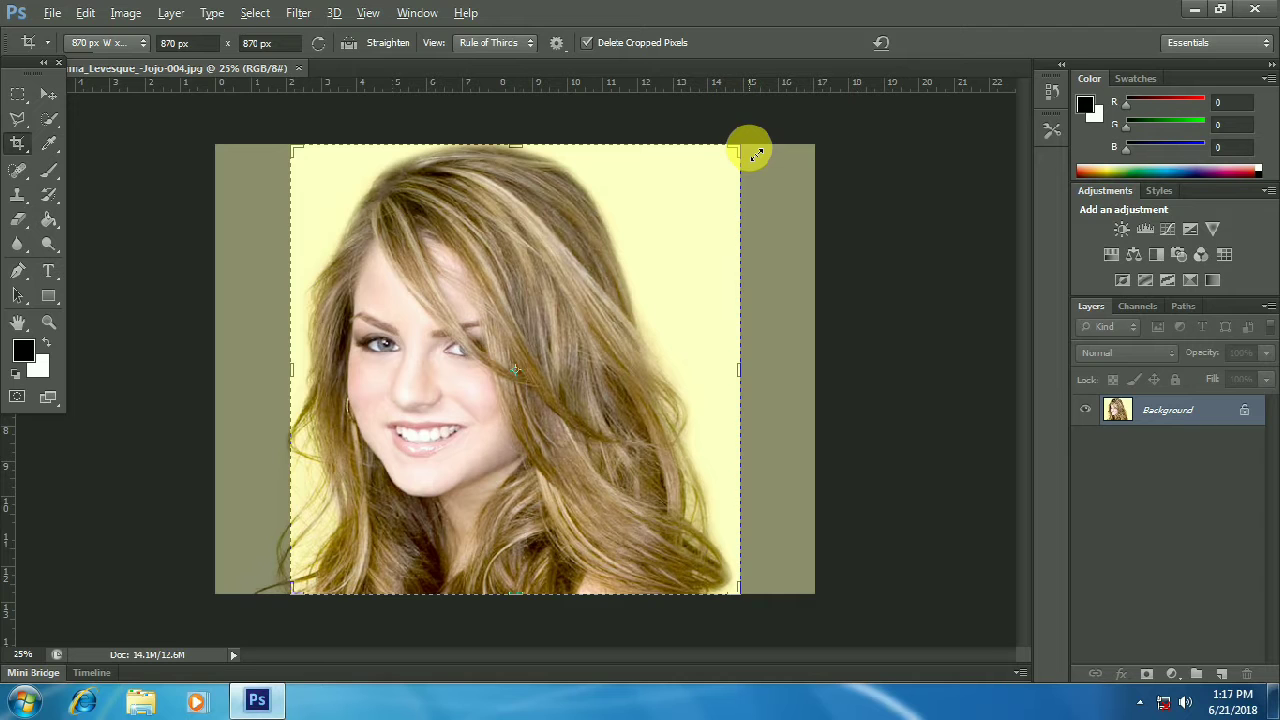
pyautogui.moveTo(728, 157)
pyautogui.mouseDown()
pyautogui.moveTo(653, 253)
pyautogui.moveTo(694, 206)
pyautogui.mouseUp()
pyautogui.click(528, 250)
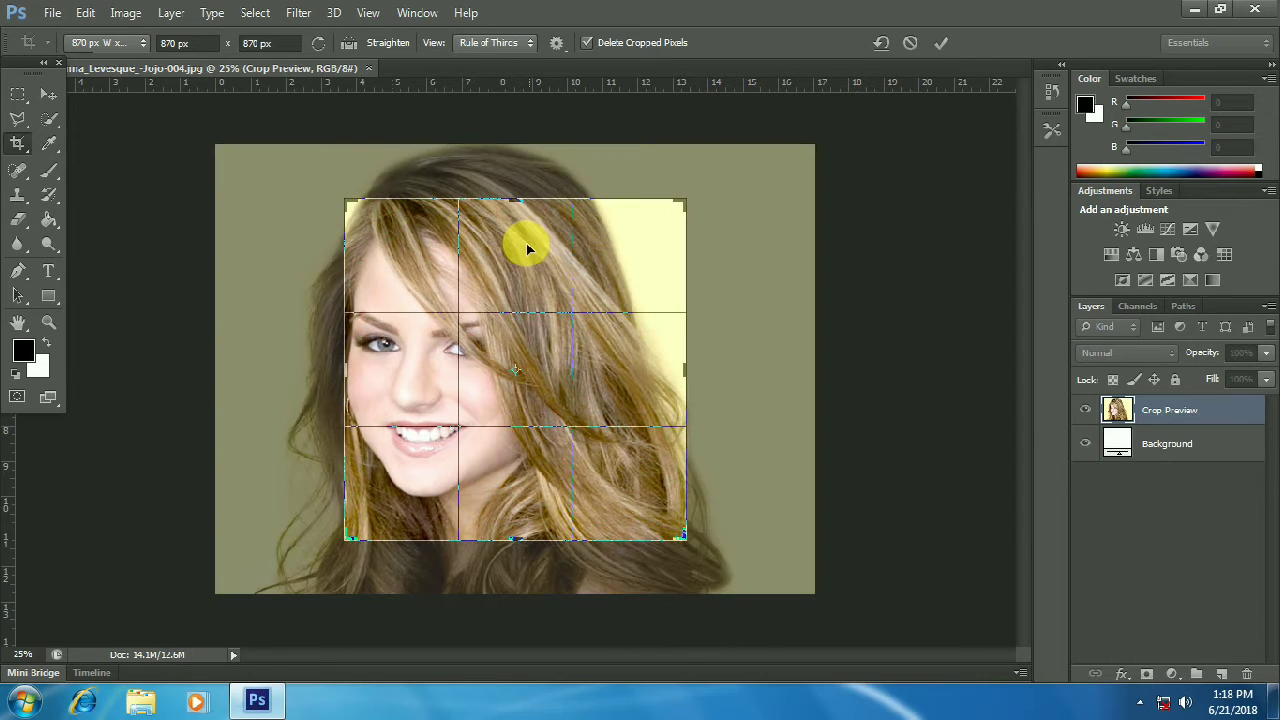
pyautogui.moveTo(528, 250); pyautogui.dragTo(553, 300)
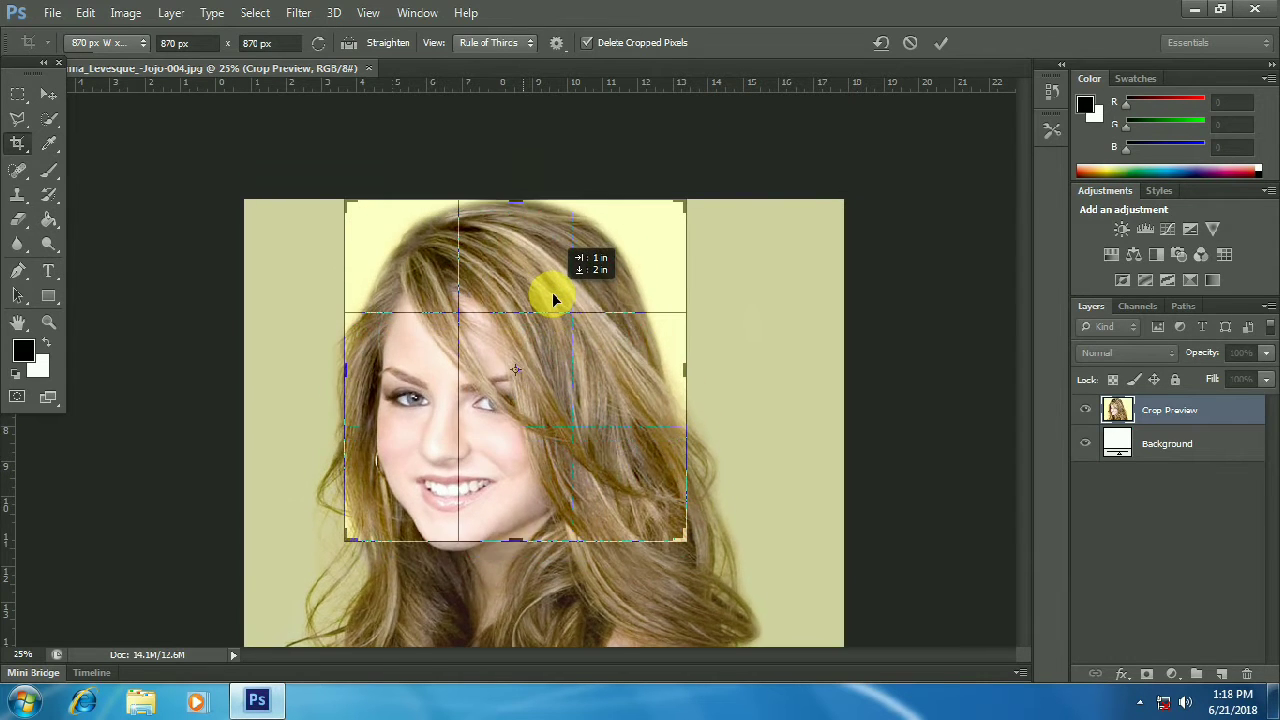
pyautogui.moveTo(553, 300); pyautogui.dragTo(551, 280)
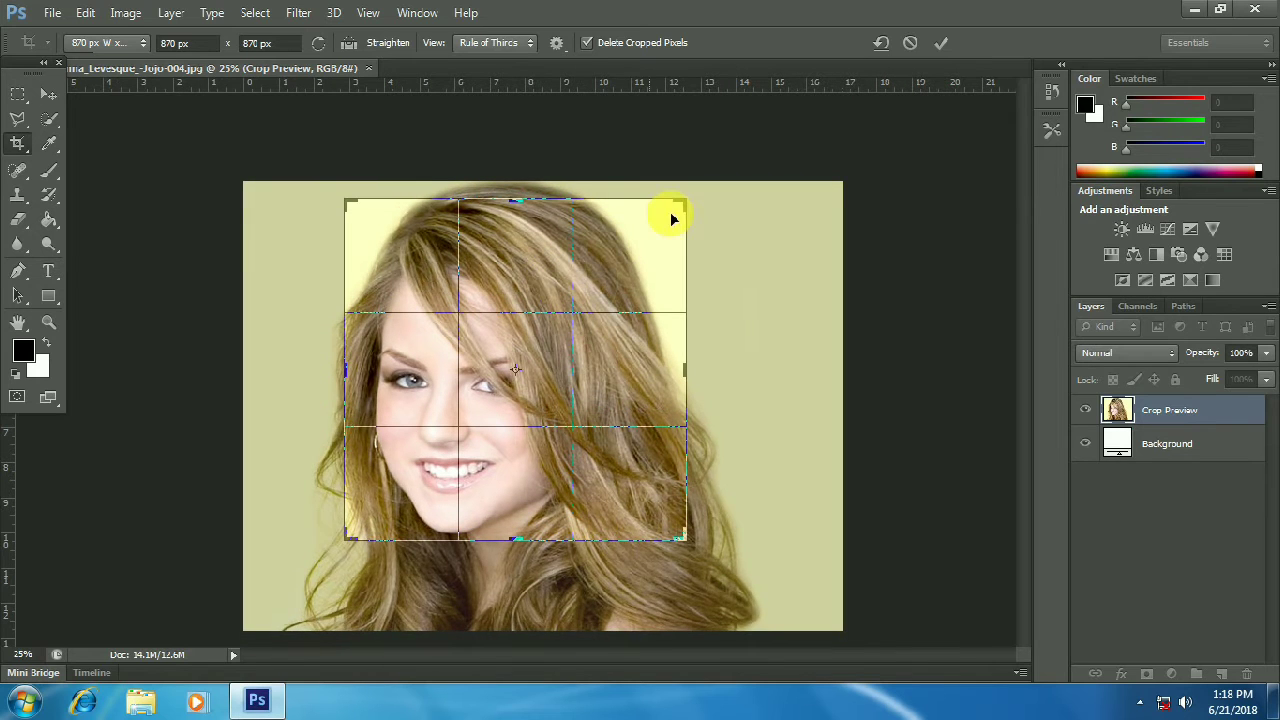
pyautogui.moveTo(688, 208); pyautogui.dragTo(690, 191)
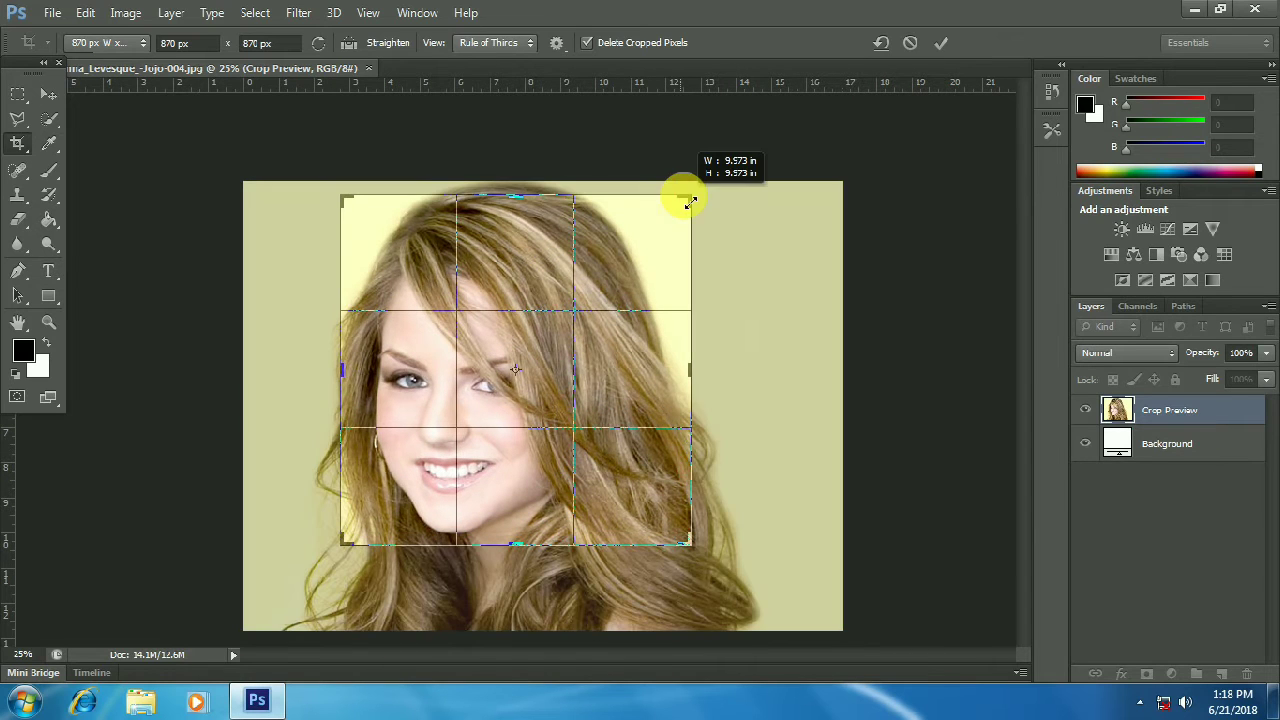
pyautogui.moveTo(519, 259); pyautogui.dragTo(643, 223)
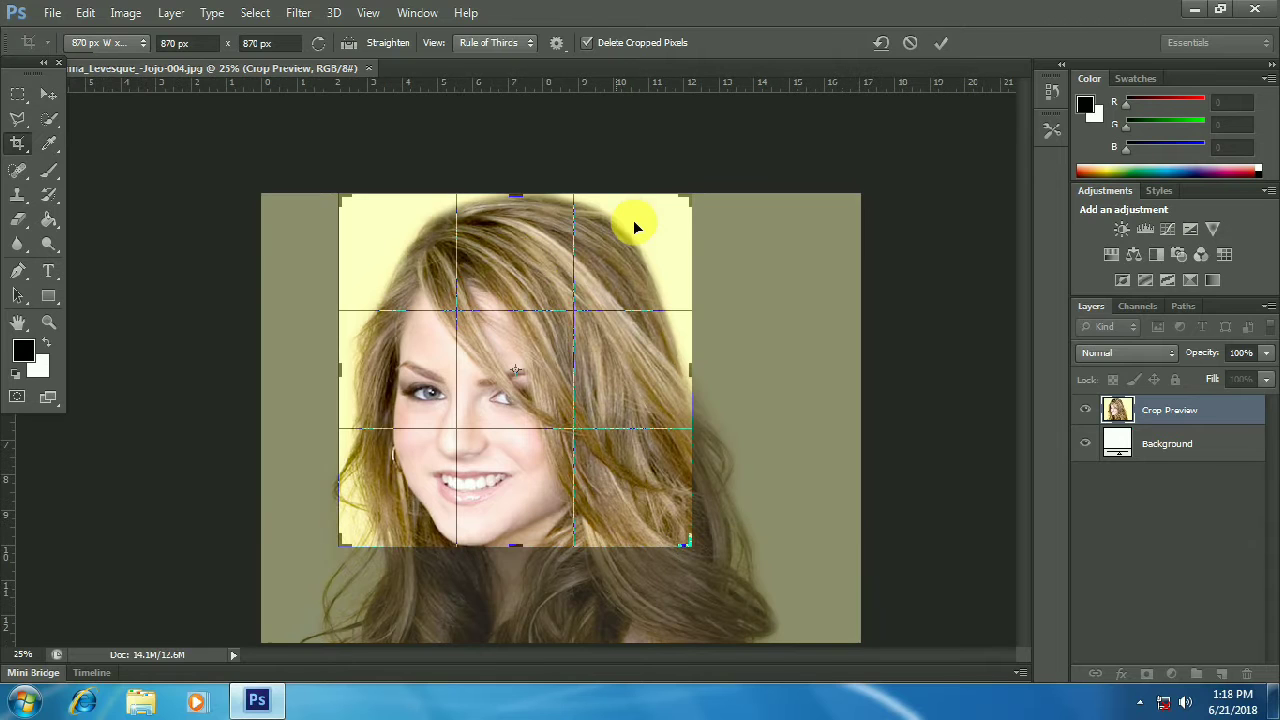
pyautogui.moveTo(517, 240)
pyautogui.mouseDown()
pyautogui.moveTo(521, 250)
pyautogui.moveTo(518, 227)
pyautogui.mouseUp()
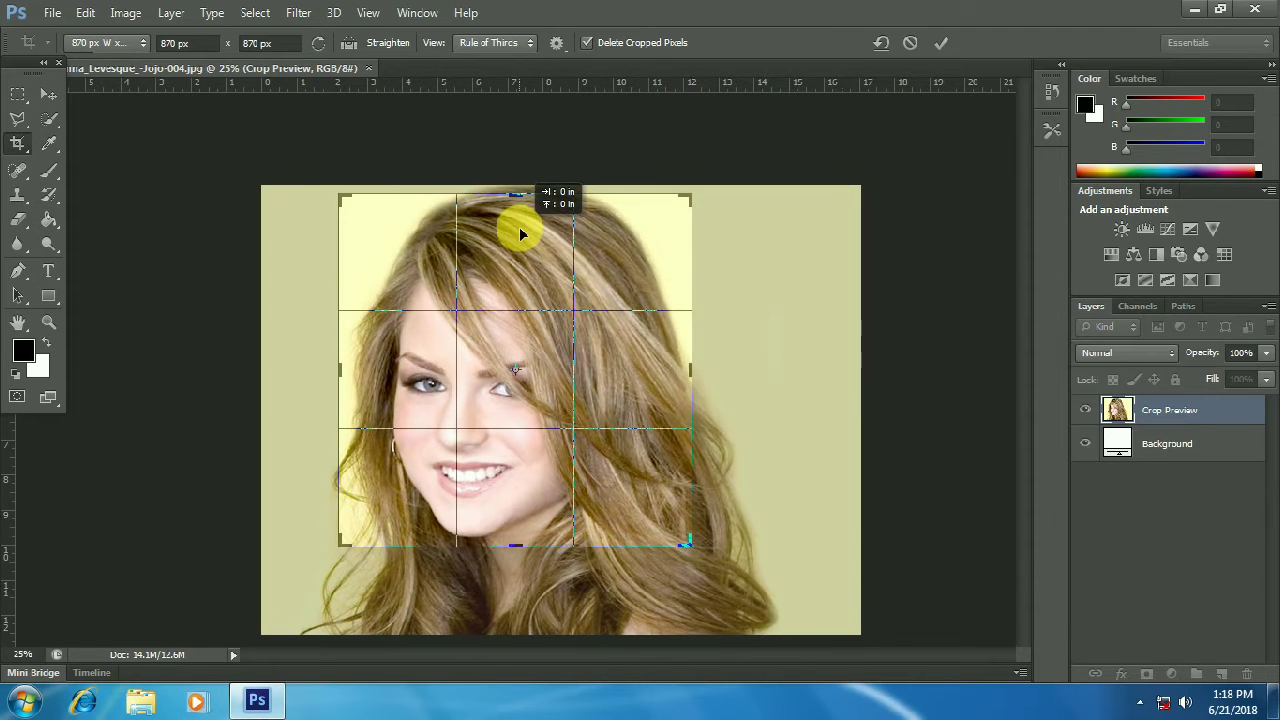
pyautogui.press('Return')
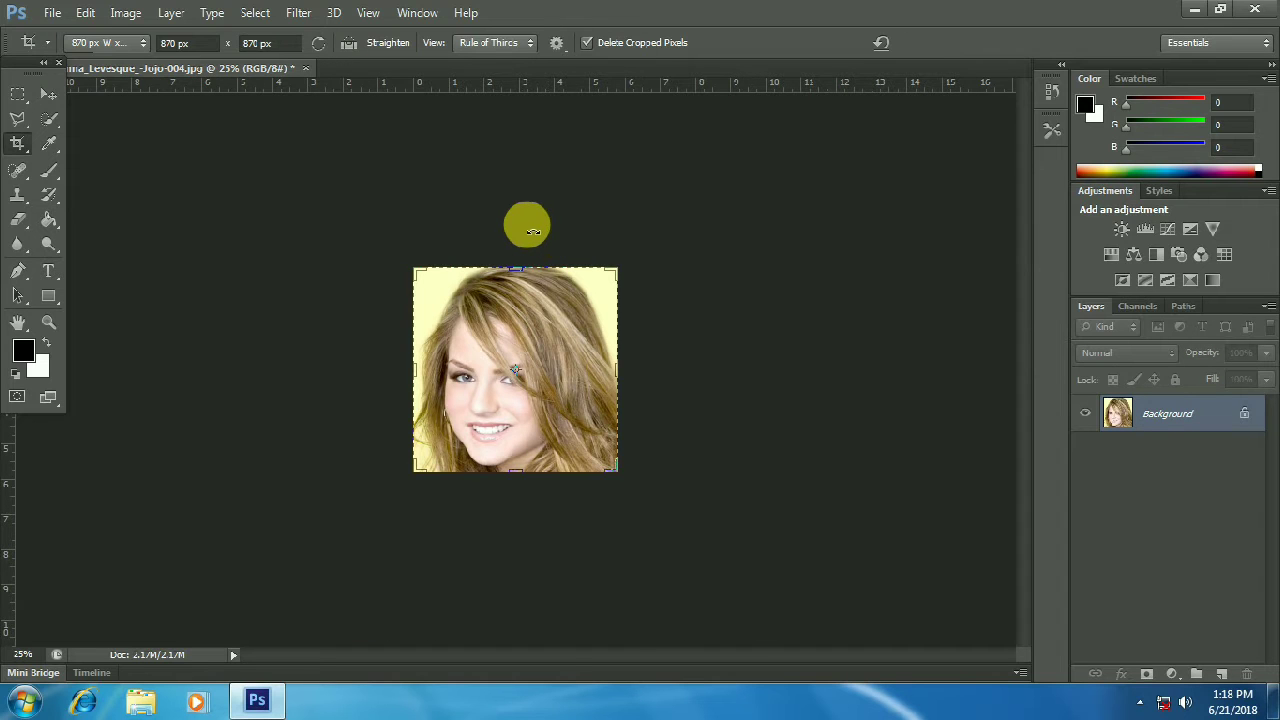
pyautogui.hotkey('ctrl', '1')
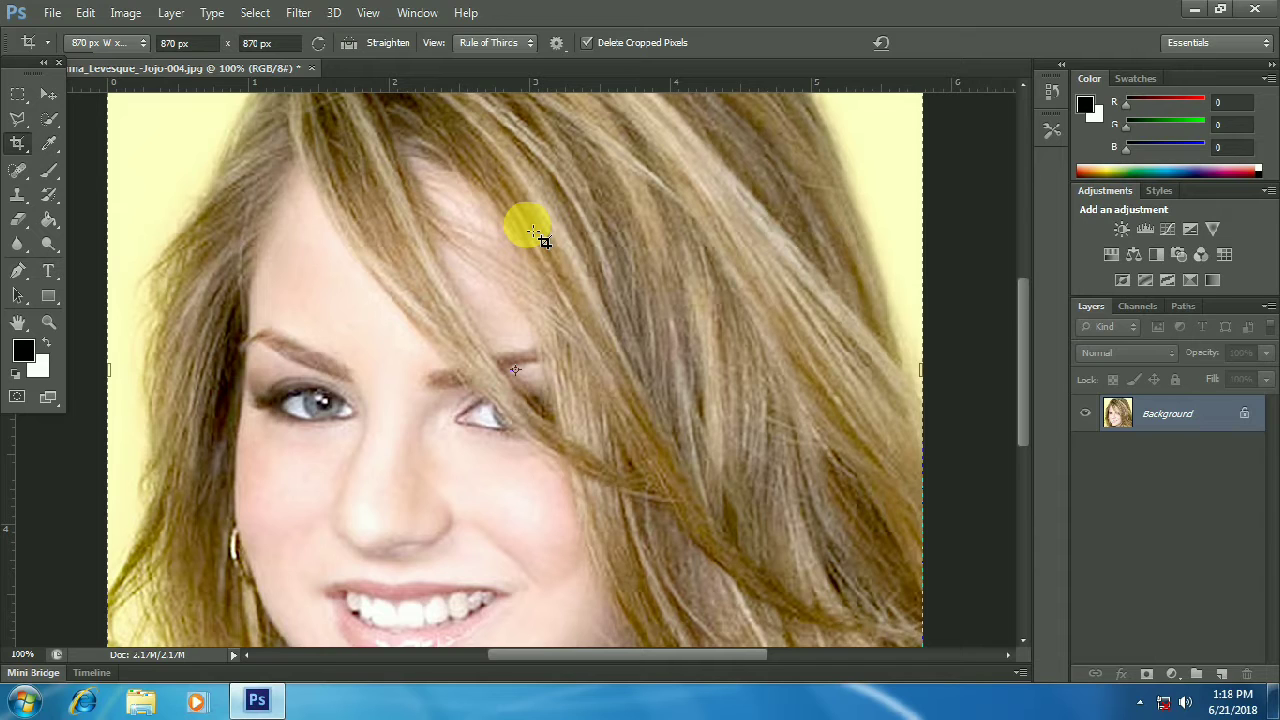
# Zoom to 66.67% and duplicate the Background into Layer 1 and Layer 1 copy
pyautogui.hotkey('ctrl', '-')
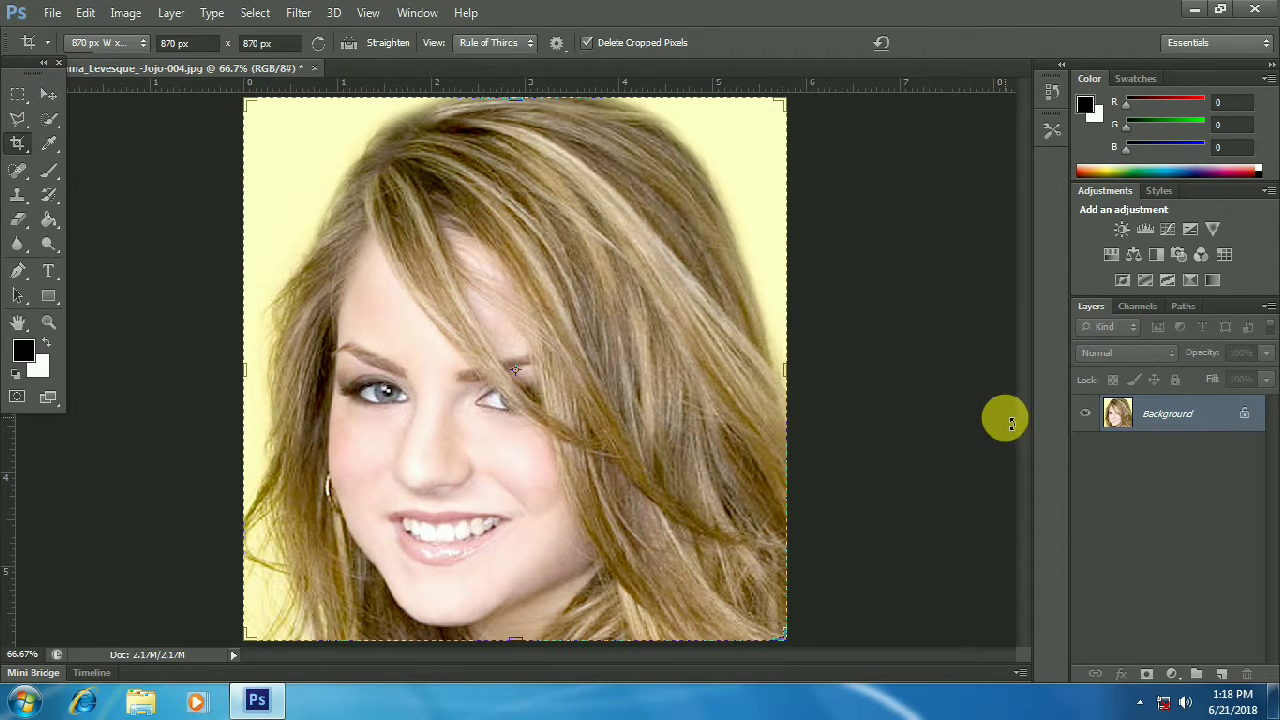
pyautogui.hotkey('ctrl', 'j')
pyautogui.hotkey('ctrl', 'j')
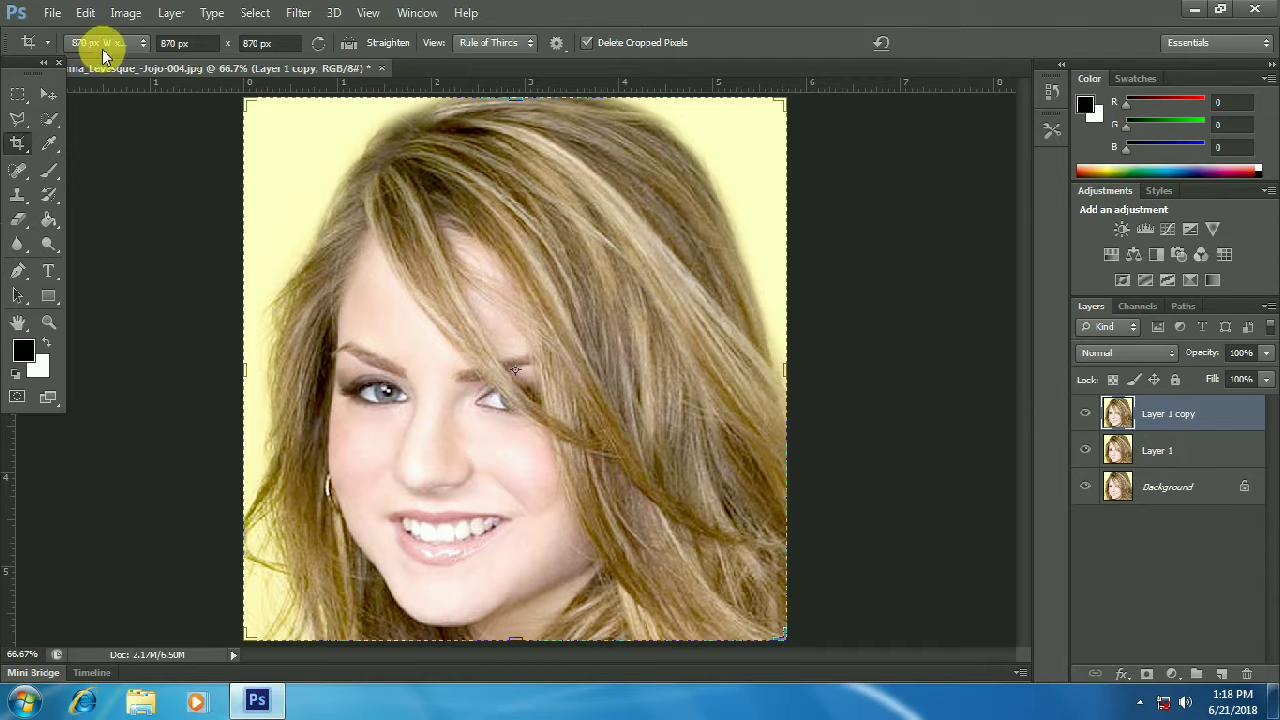
# Set the grid preferences to colour #070707, gridlines every 217 px, and 6 subdivisions
pyautogui.click(86, 13)
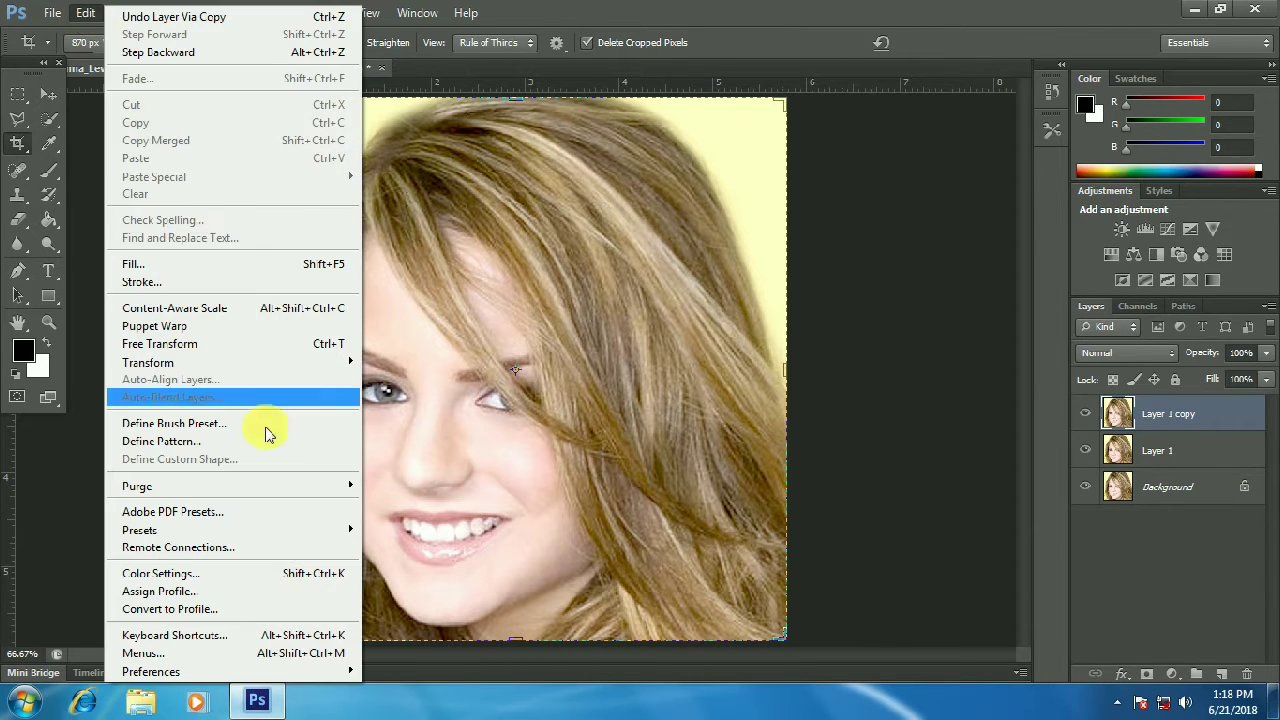
pyautogui.moveTo(151, 671)
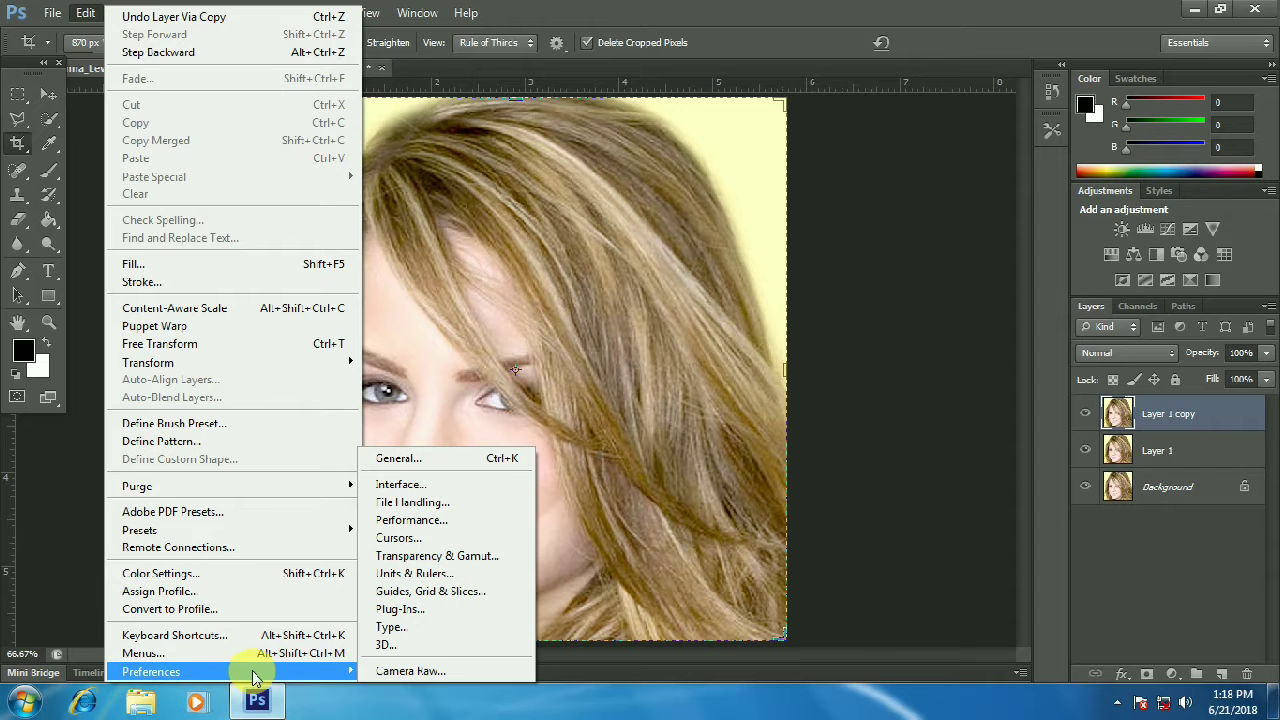
pyautogui.click(458, 591)
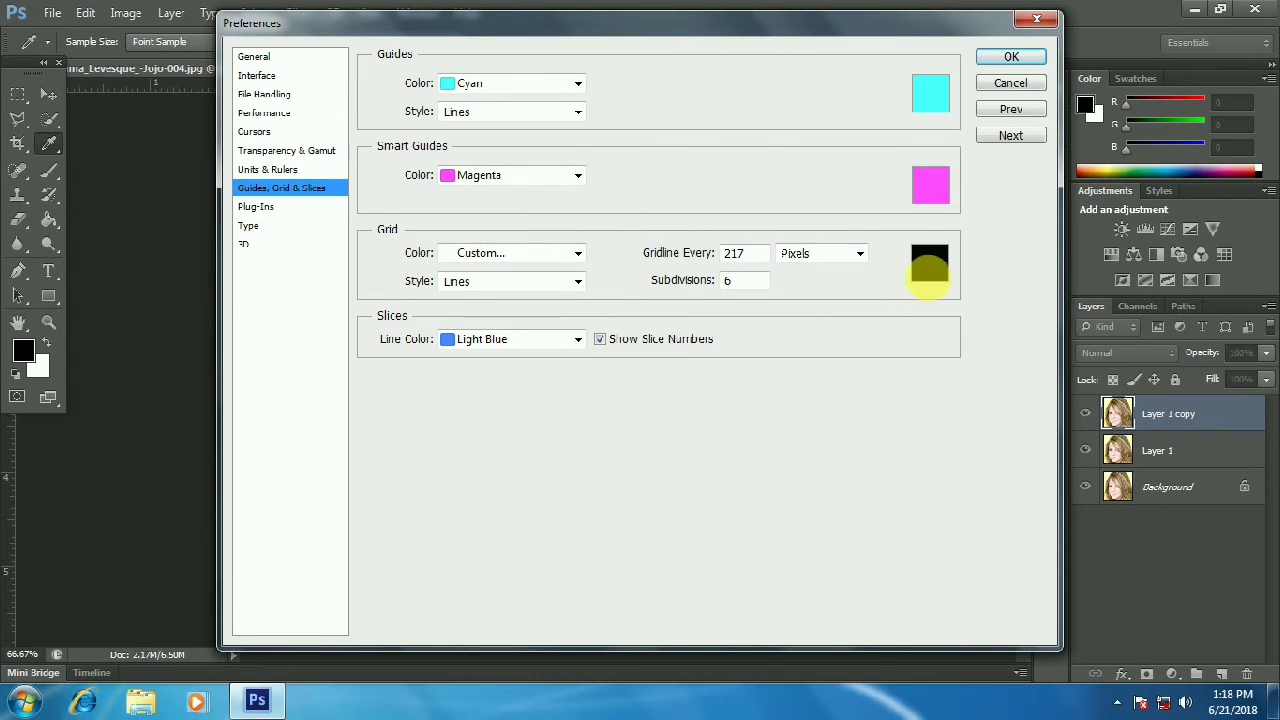
pyautogui.click(929, 263)
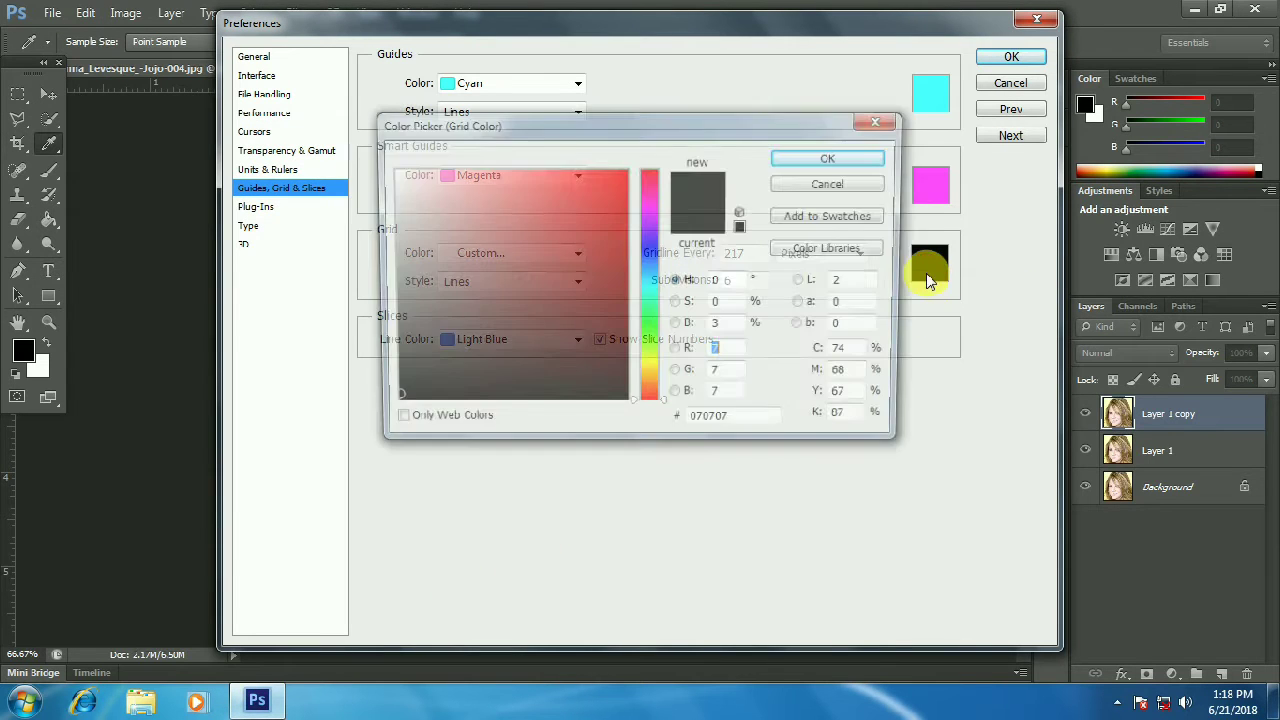
pyautogui.click(848, 157)
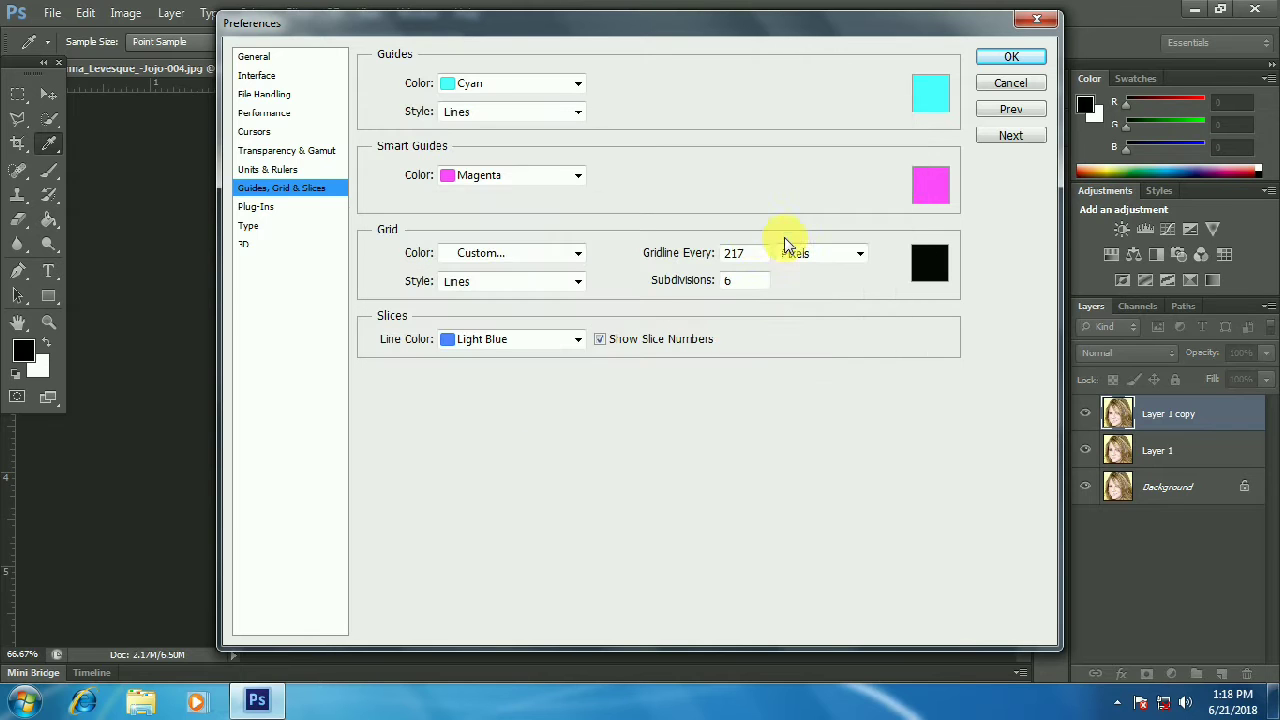
pyautogui.click(1011, 56)
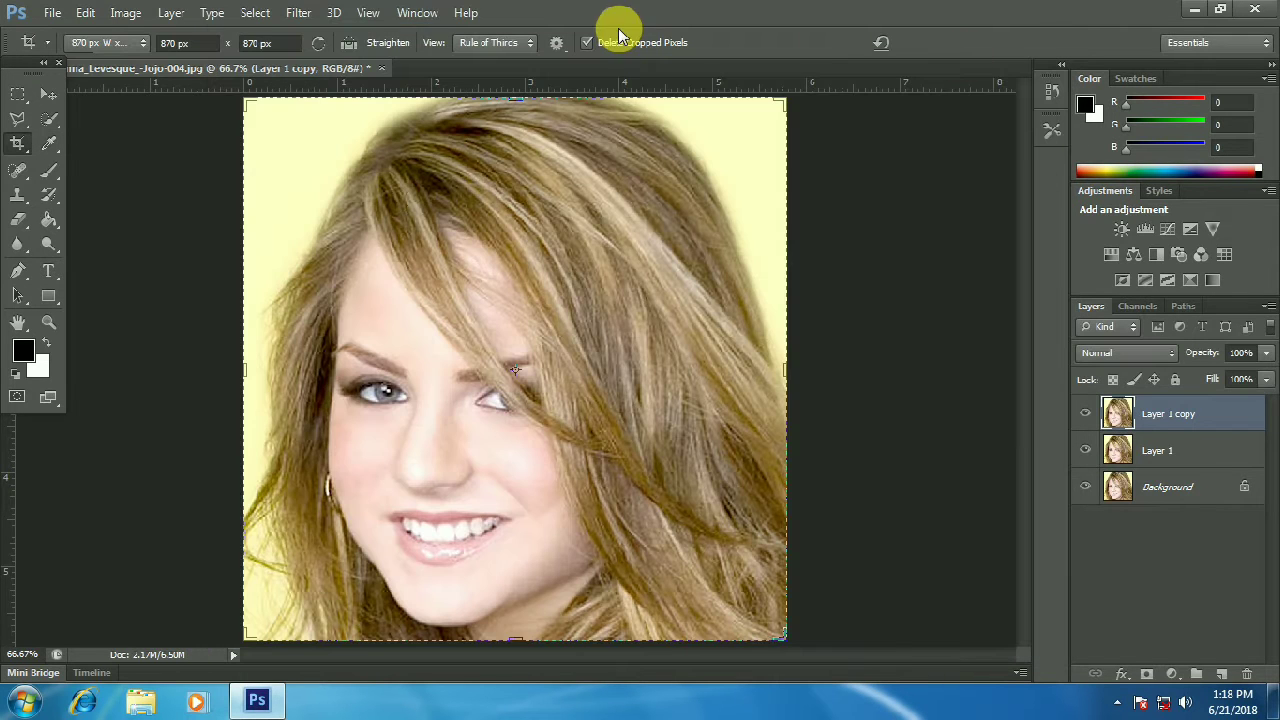
# Show the grid over the portrait via View > Show > Grid
pyautogui.click(362, 15)
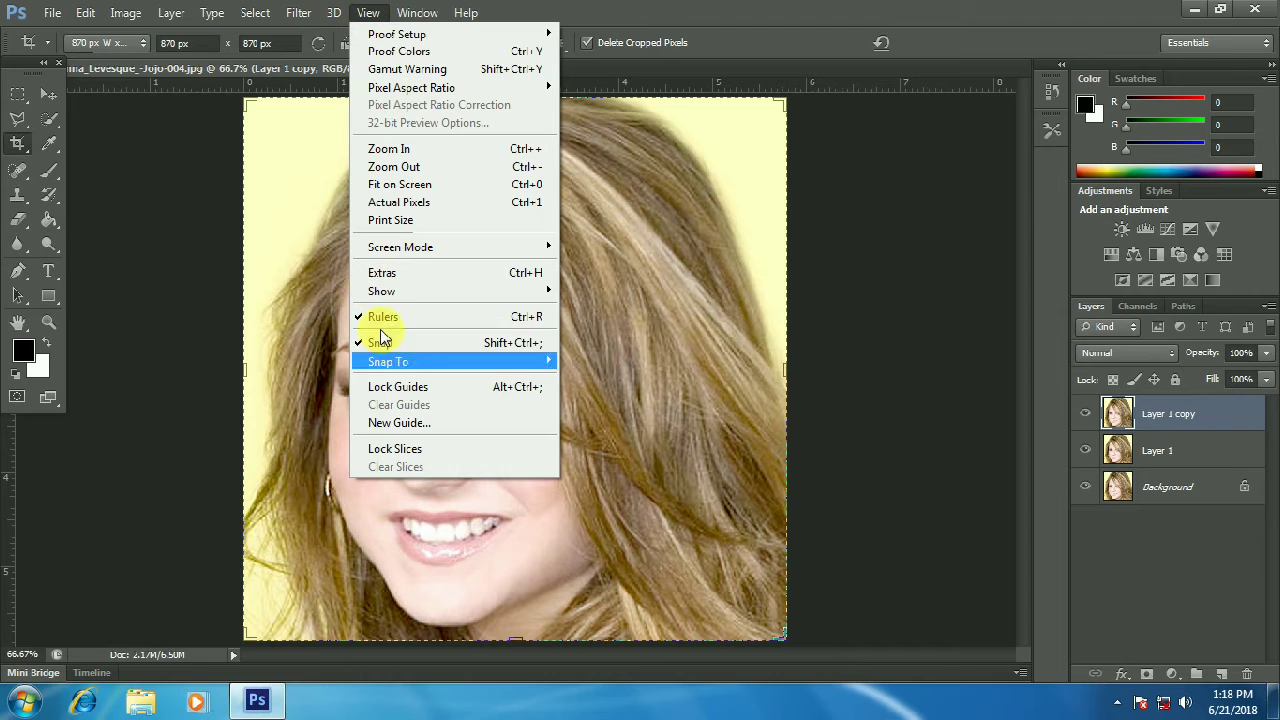
pyautogui.moveTo(382, 291)
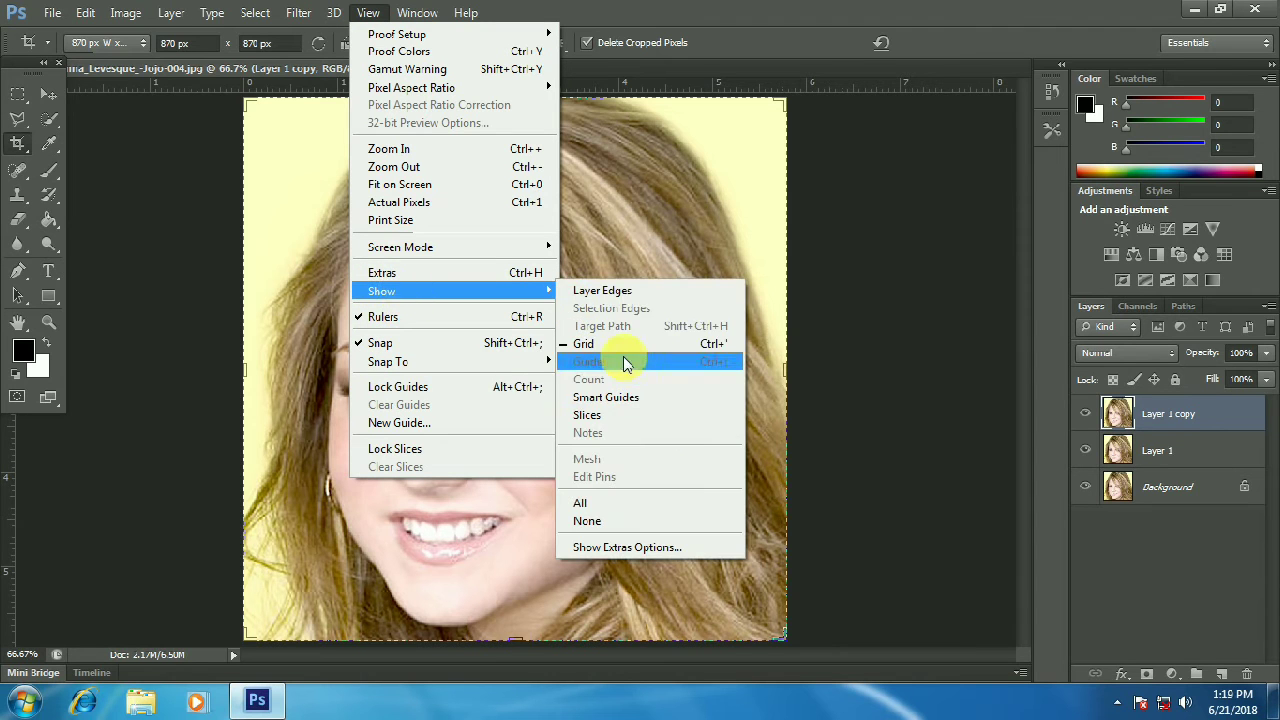
pyautogui.click(623, 344)
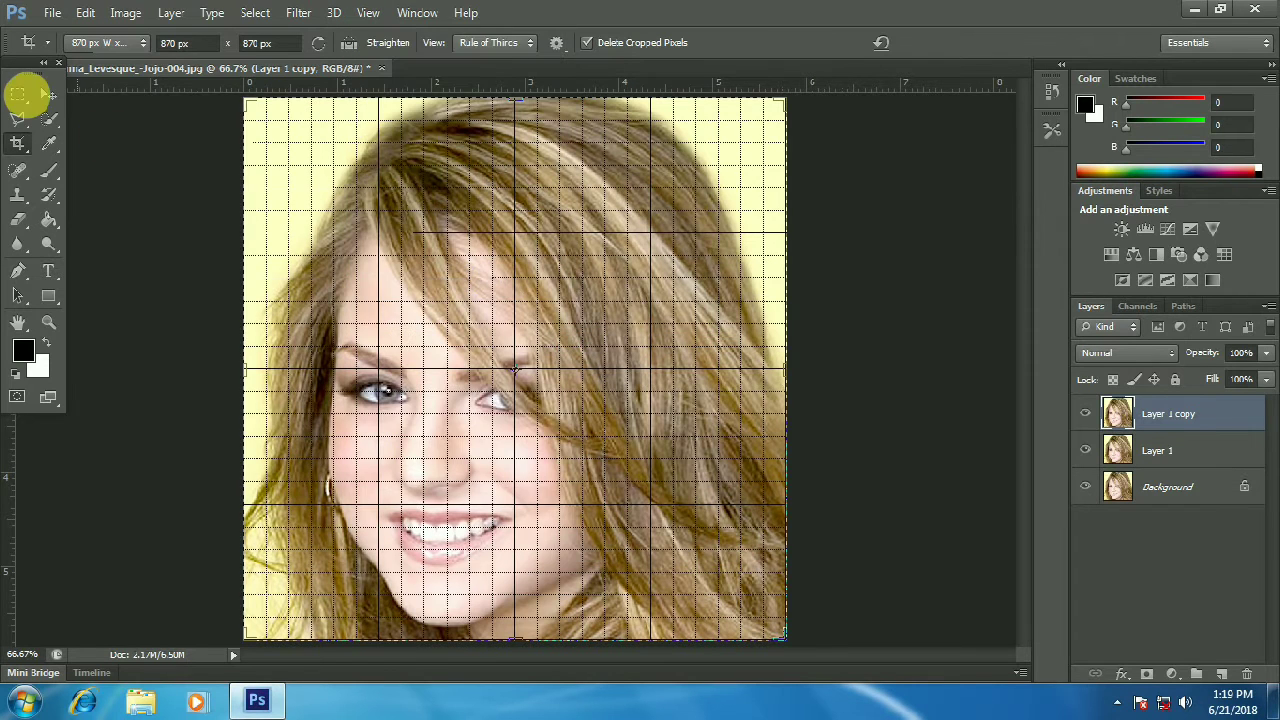
pyautogui.click(24, 94)
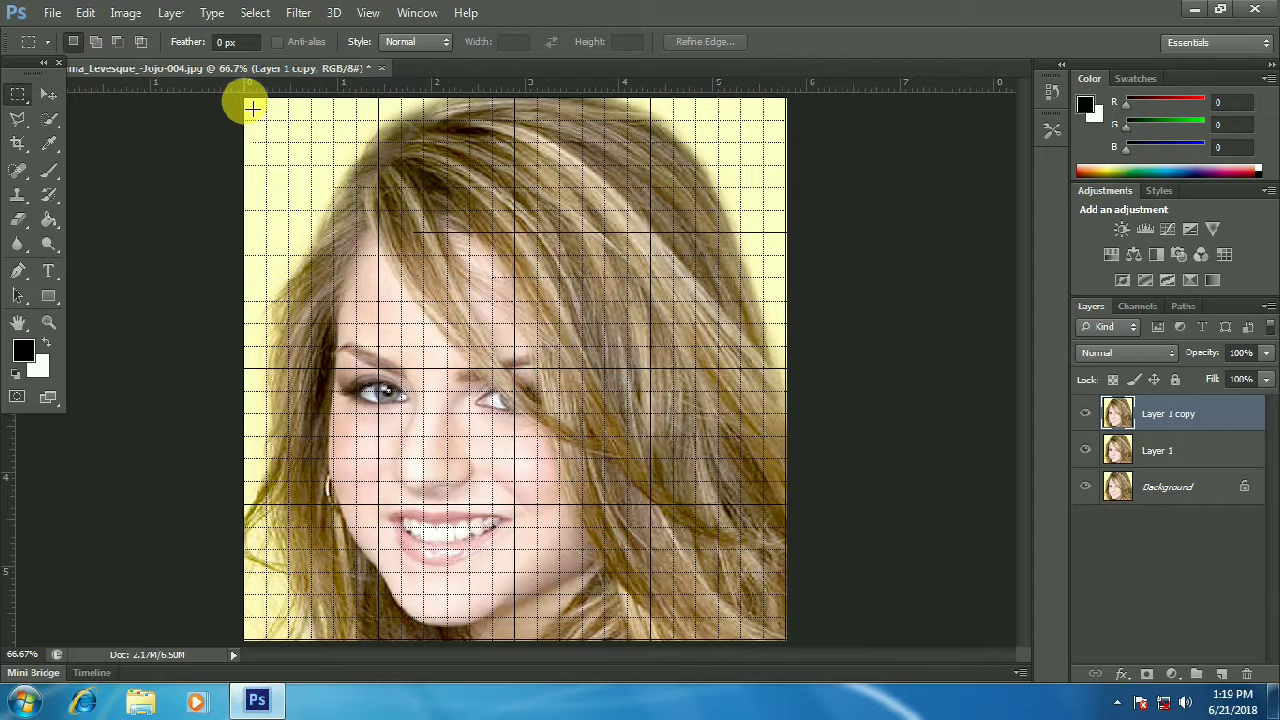
# Marquee-select alternating full-height vertical grid strips across the portrait on Layer 1 copy
pyautogui.moveTo(252, 108)
pyautogui.mouseDown()
pyautogui.moveTo(325, 582)
pyautogui.moveTo(309, 628)
pyautogui.moveTo(325, 652)
pyautogui.mouseUp()
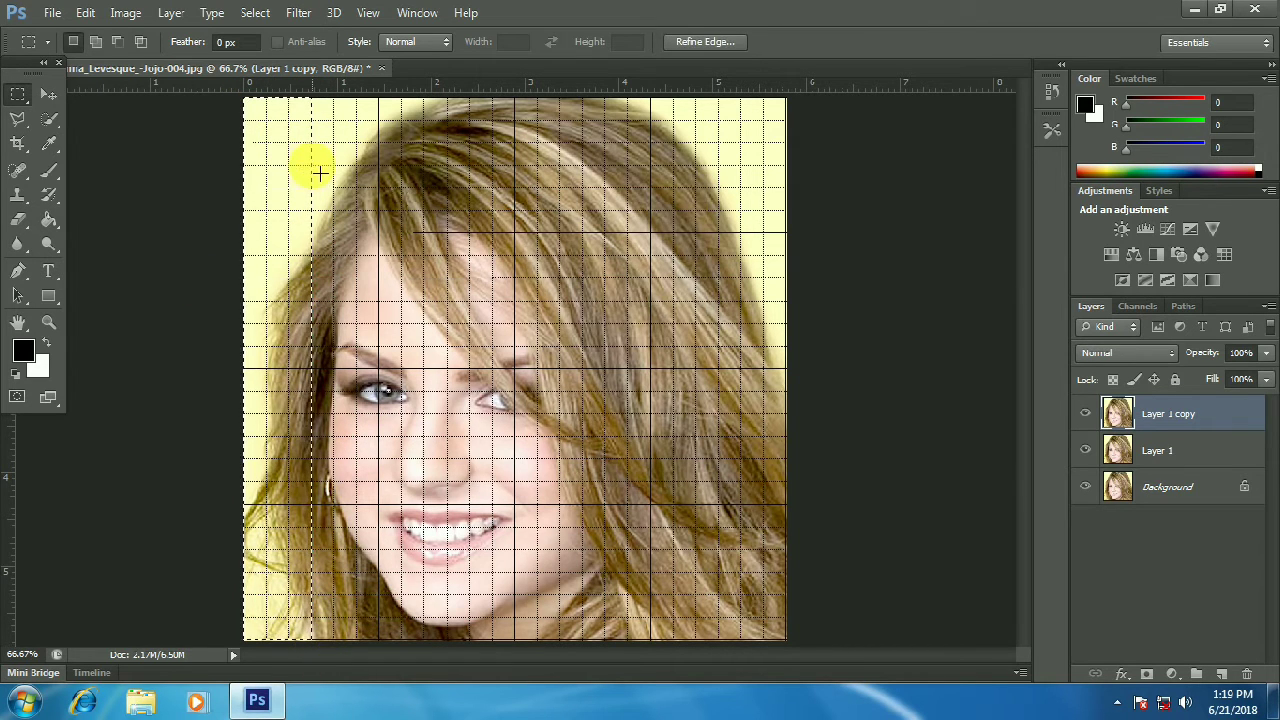
pyautogui.moveTo(341, 108)
pyautogui.mouseDown()
pyautogui.moveTo(391, 206)
pyautogui.moveTo(420, 334)
pyautogui.moveTo(400, 591)
pyautogui.moveTo(420, 640)
pyautogui.moveTo(403, 640)
pyautogui.mouseUp()
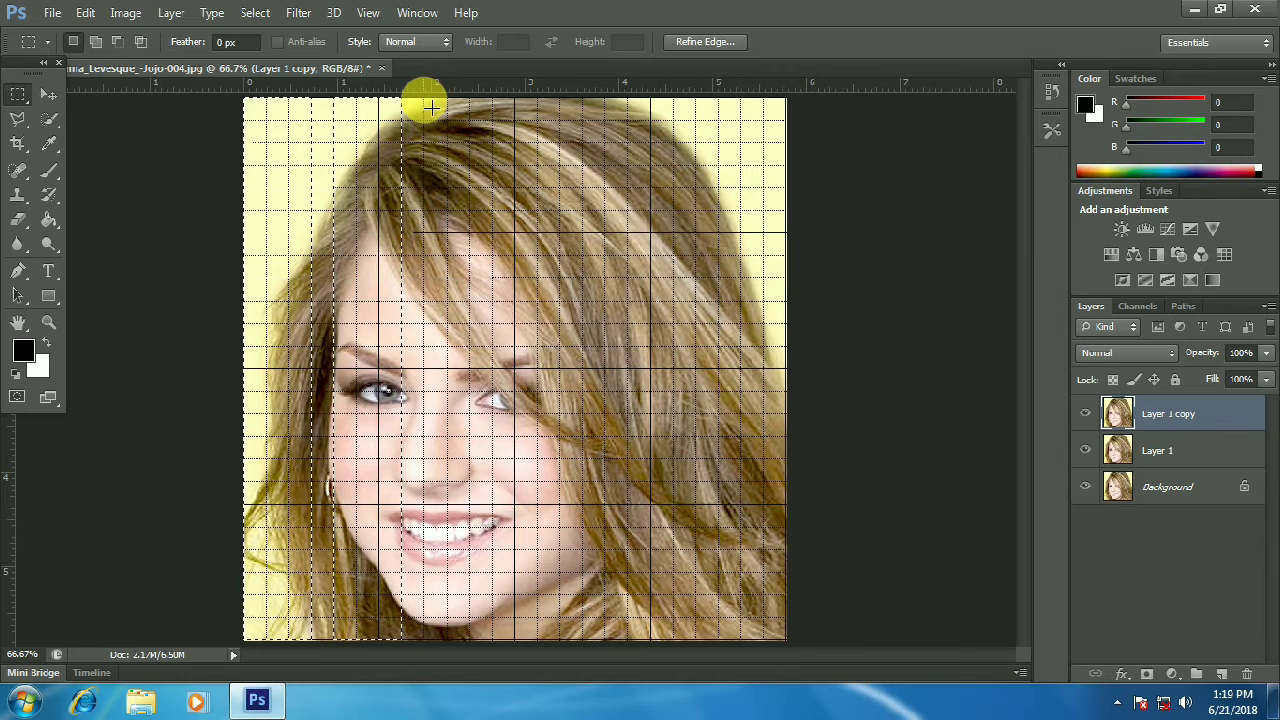
pyautogui.moveTo(430, 106)
pyautogui.mouseDown()
pyautogui.moveTo(451, 114)
pyautogui.moveTo(500, 314)
pyautogui.moveTo(500, 571)
pyautogui.moveTo(481, 678)
pyautogui.moveTo(491, 665)
pyautogui.mouseUp()
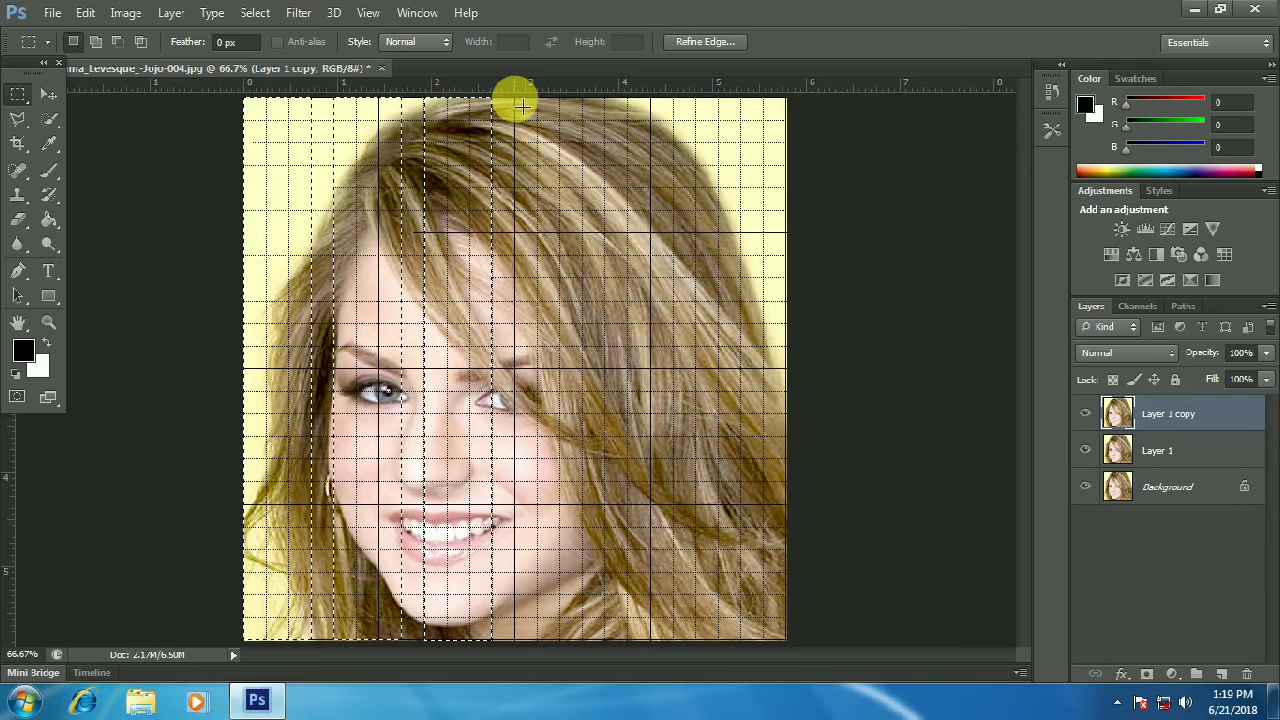
pyautogui.moveTo(512, 108)
pyautogui.mouseDown()
pyautogui.moveTo(593, 660)
pyautogui.moveTo(584, 652)
pyautogui.mouseUp()
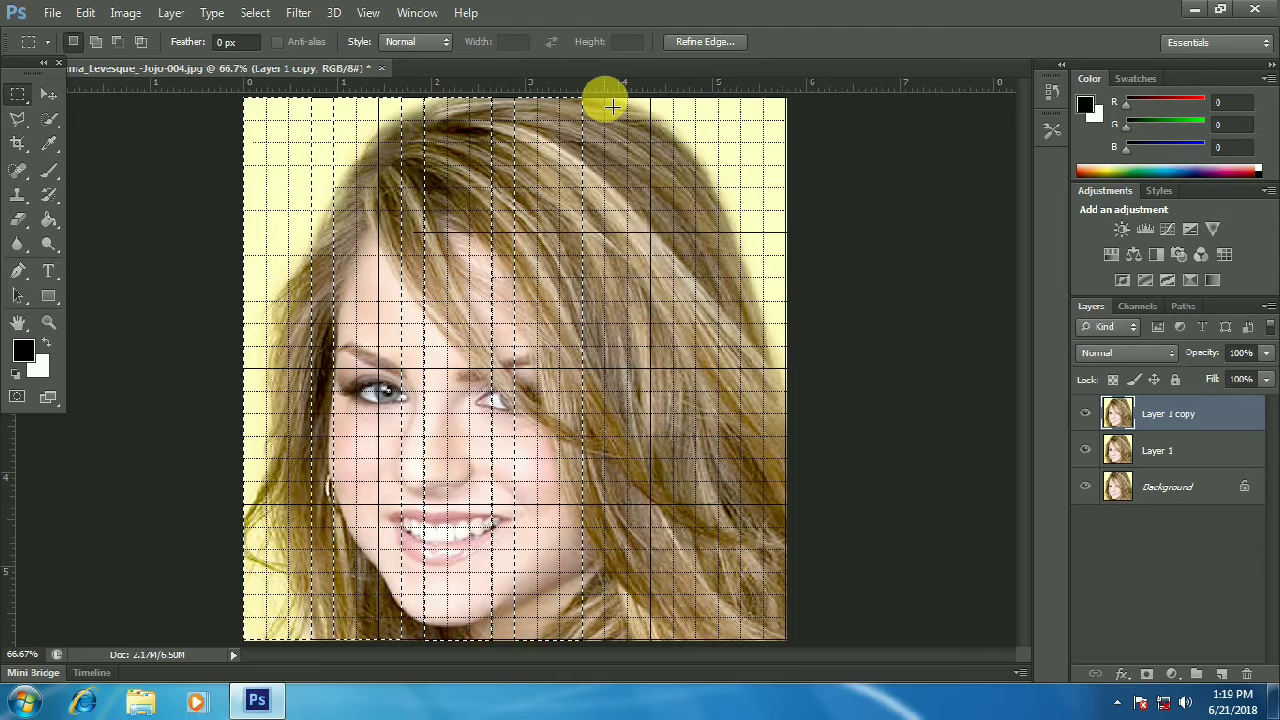
pyautogui.moveTo(605, 106); pyautogui.dragTo(697, 524)
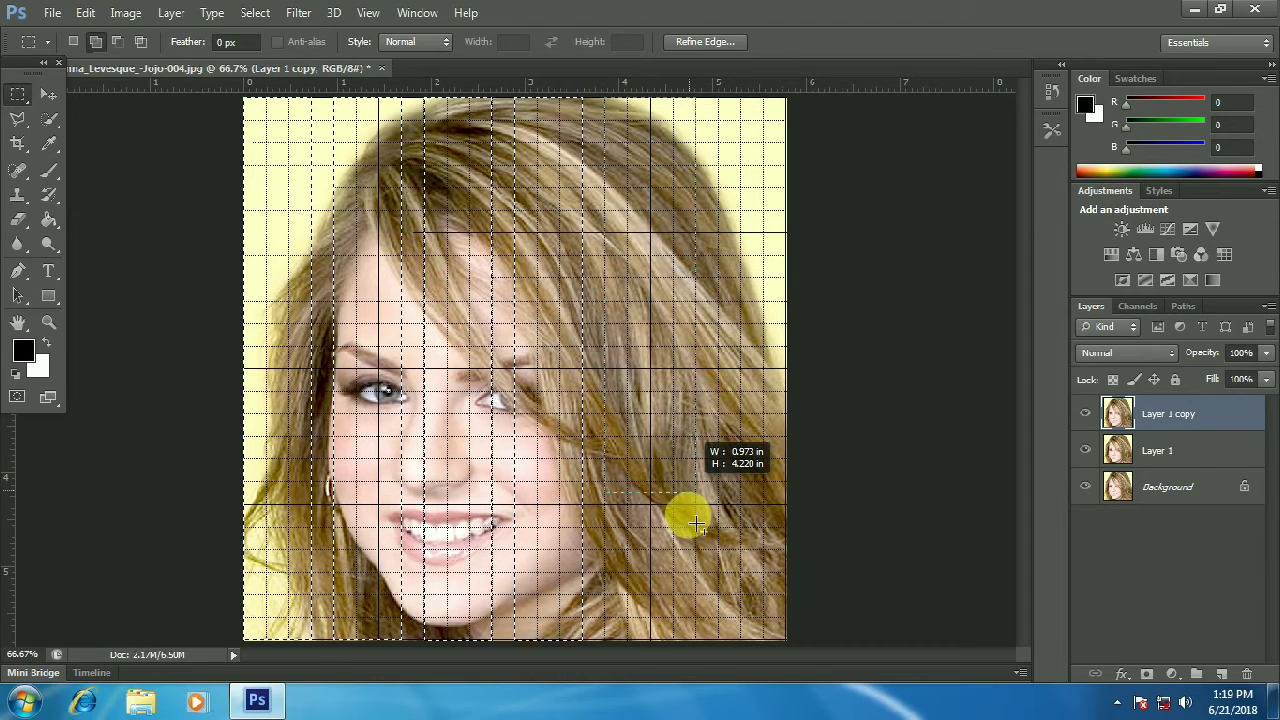
pyautogui.moveTo(697, 524); pyautogui.dragTo(663, 648)
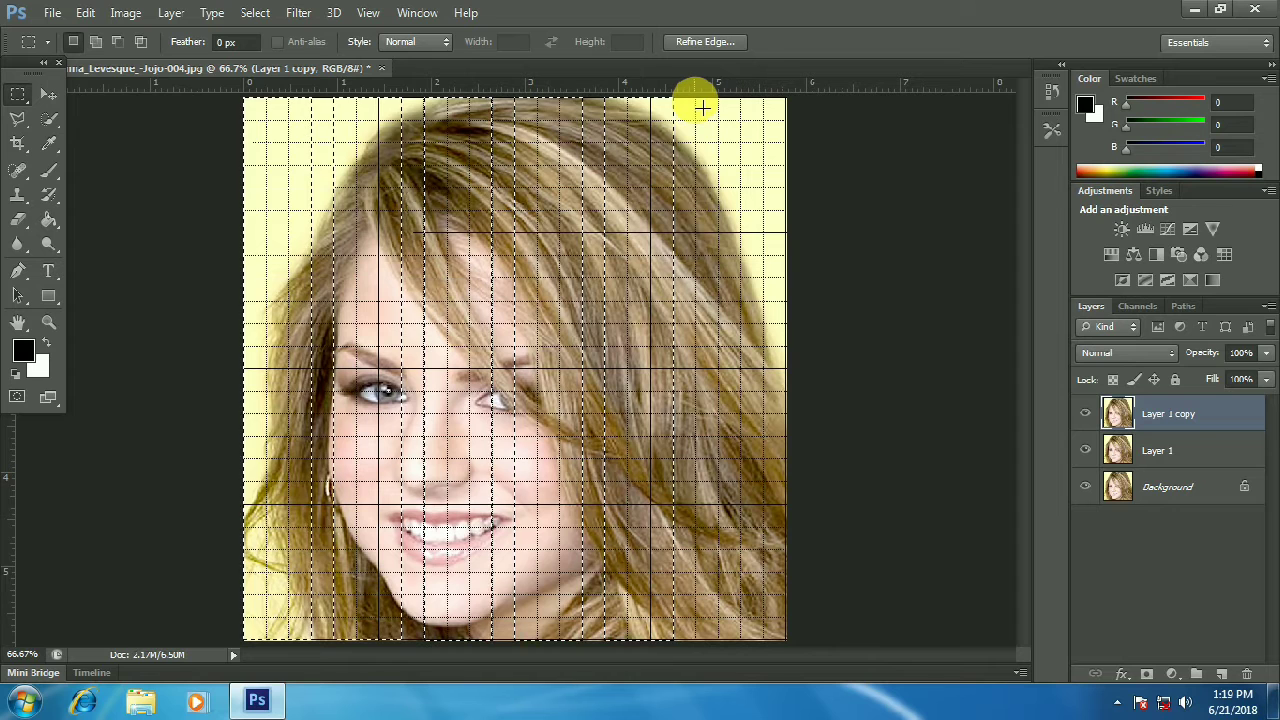
pyautogui.moveTo(705, 124)
pyautogui.mouseDown()
pyautogui.moveTo(797, 587)
pyautogui.moveTo(773, 672)
pyautogui.mouseUp()
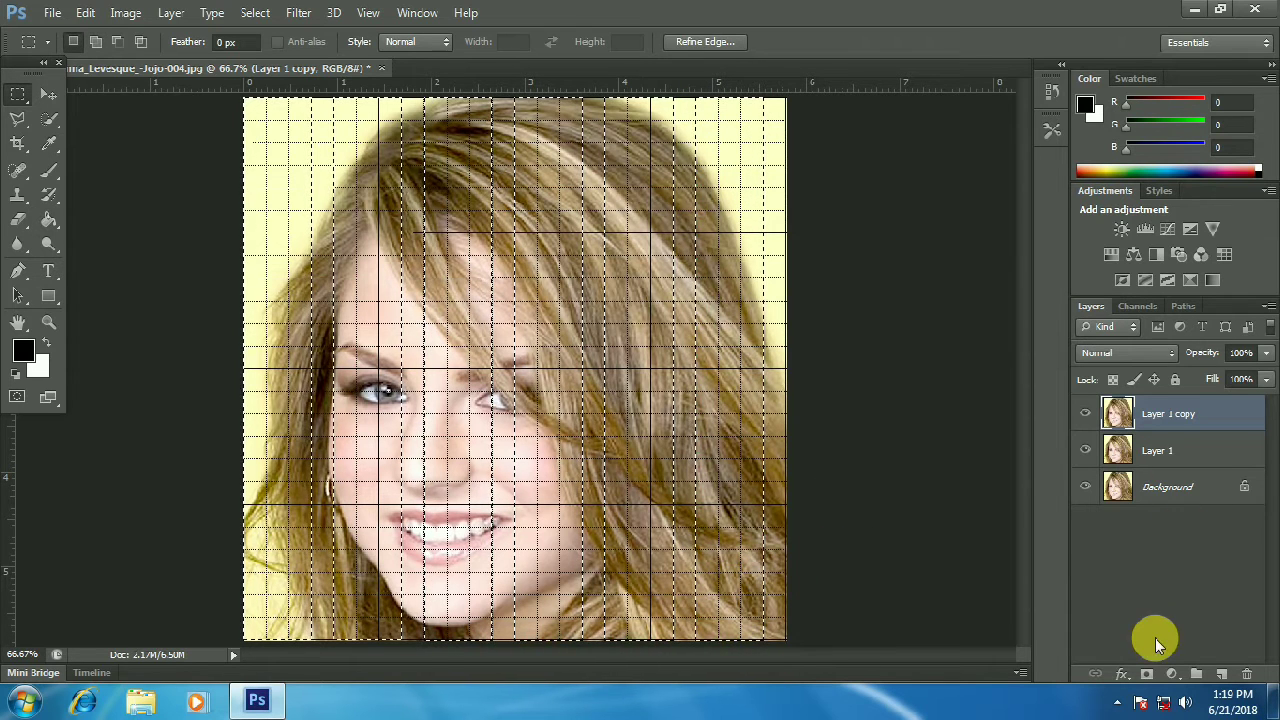
# Mask Layer 1 copy to the vertical strips and start selecting horizontal strips on Layer 1
pyautogui.click(1147, 674)
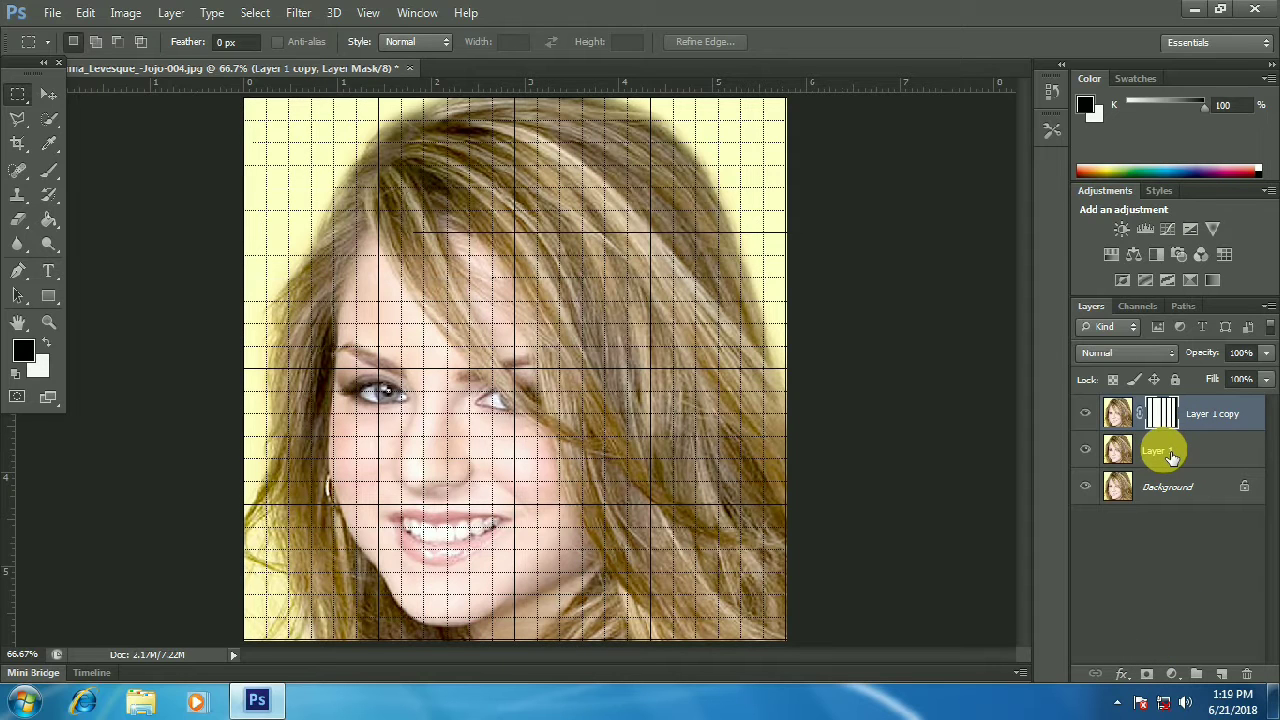
pyautogui.click(1172, 455)
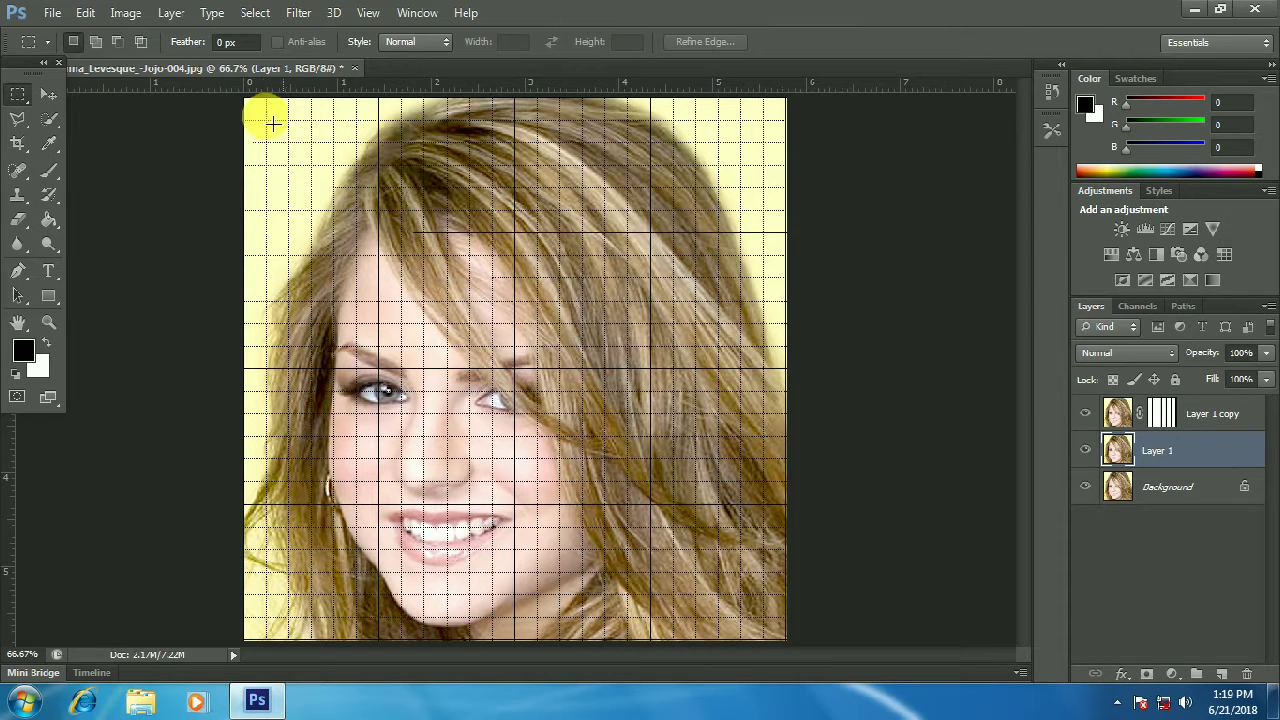
pyautogui.moveTo(251, 107); pyautogui.dragTo(789, 172)
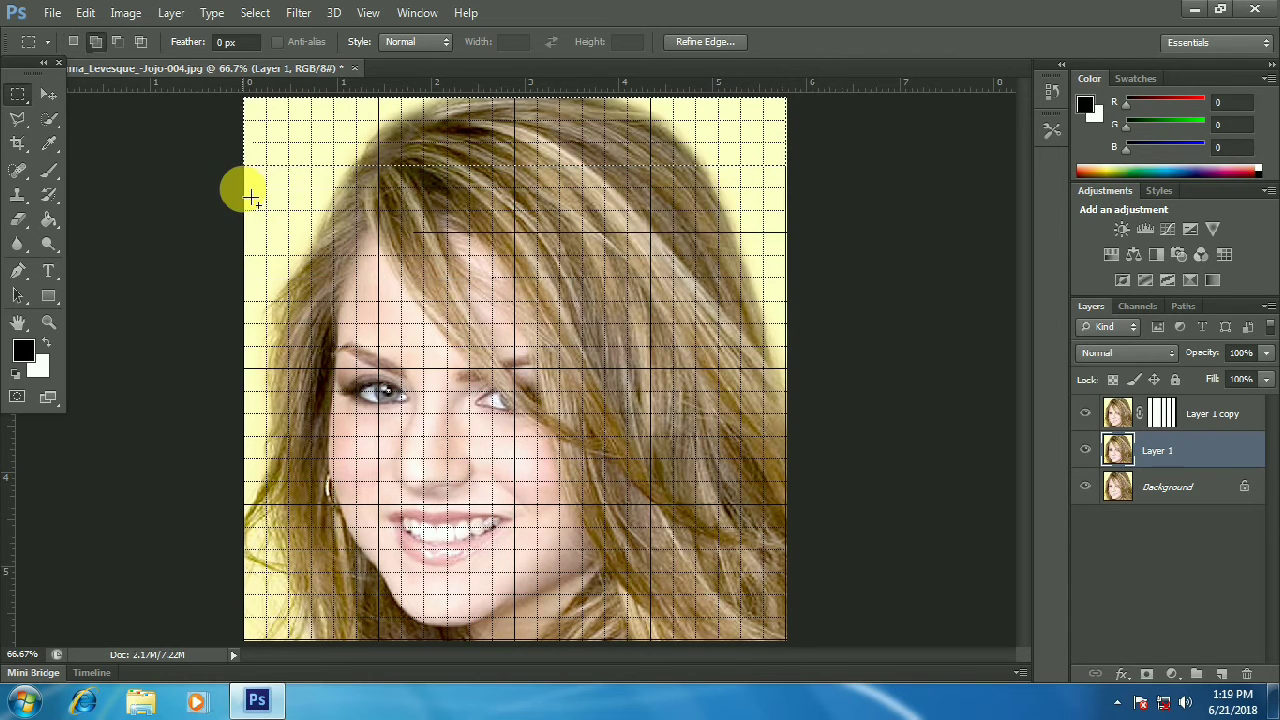
pyautogui.moveTo(245, 188); pyautogui.dragTo(788, 250)
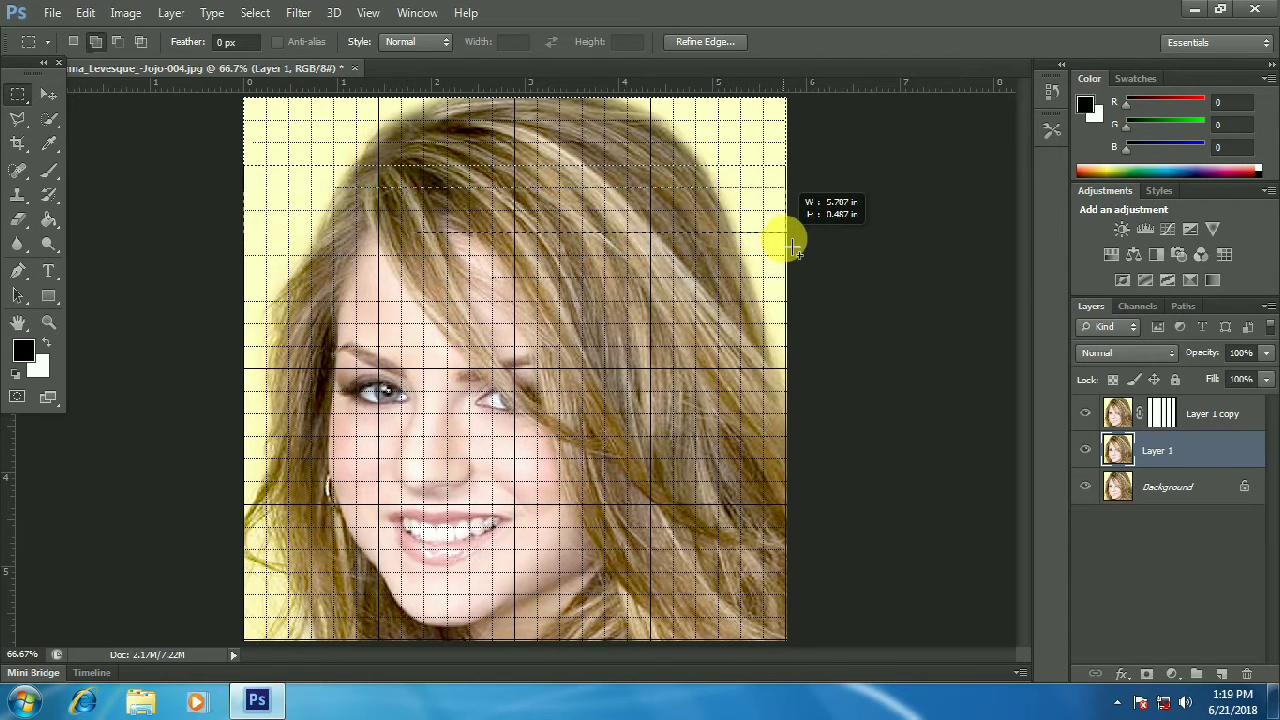
pyautogui.moveTo(790, 250); pyautogui.dragTo(788, 254)
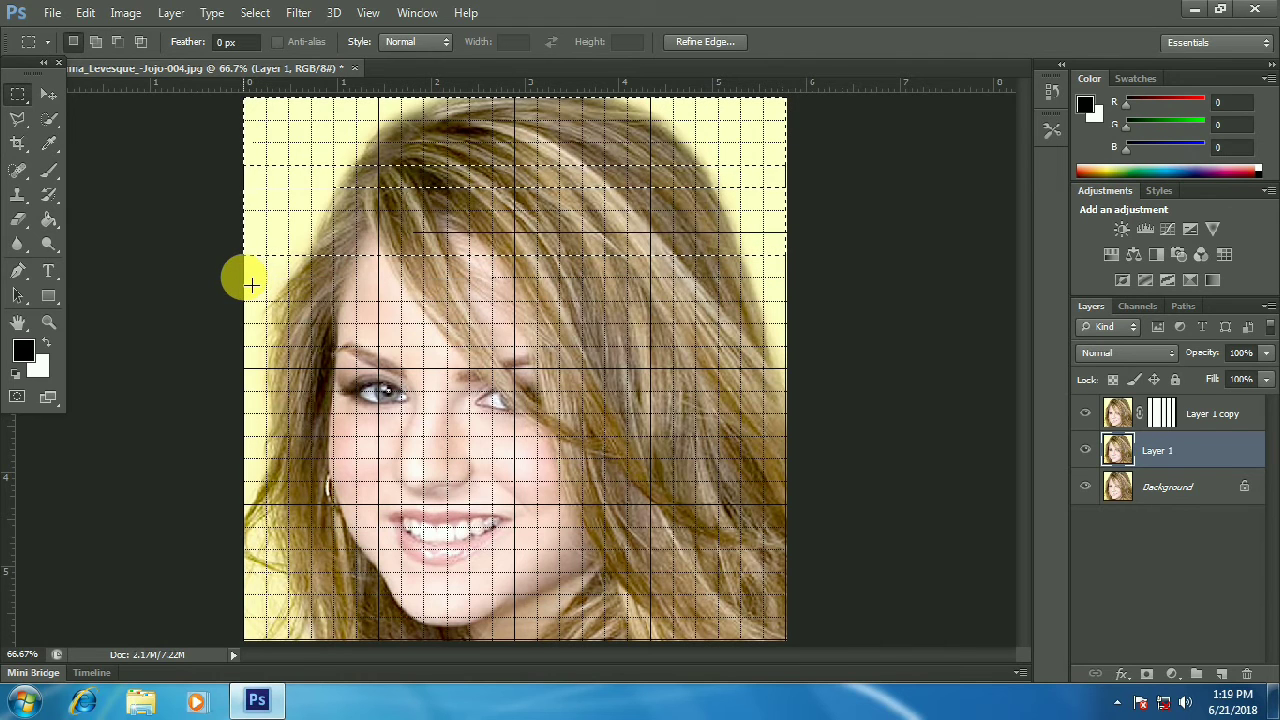
# Add the remaining alternating horizontal strips and mask Layer 1 to them
pyautogui.moveTo(251, 289)
pyautogui.mouseDown()
pyautogui.moveTo(803, 337)
pyautogui.moveTo(785, 348)
pyautogui.mouseUp()
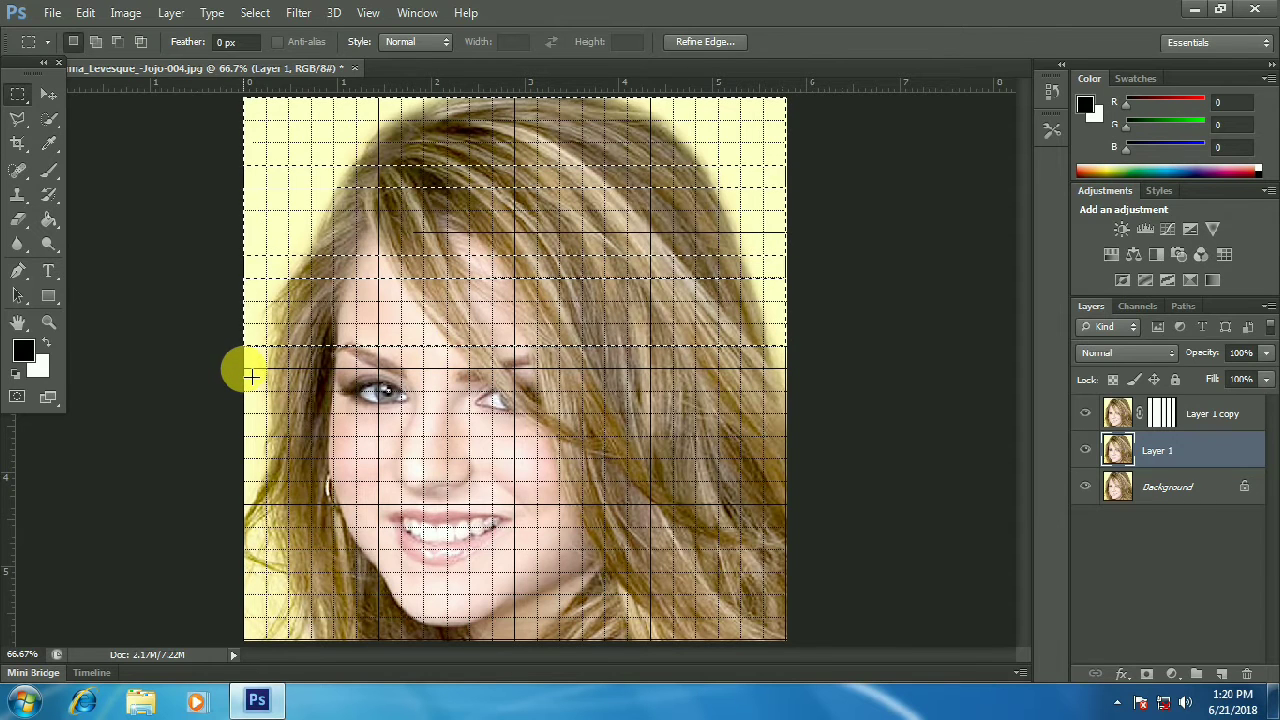
pyautogui.moveTo(249, 364)
pyautogui.mouseDown()
pyautogui.moveTo(724, 451)
pyautogui.moveTo(798, 446)
pyautogui.mouseUp()
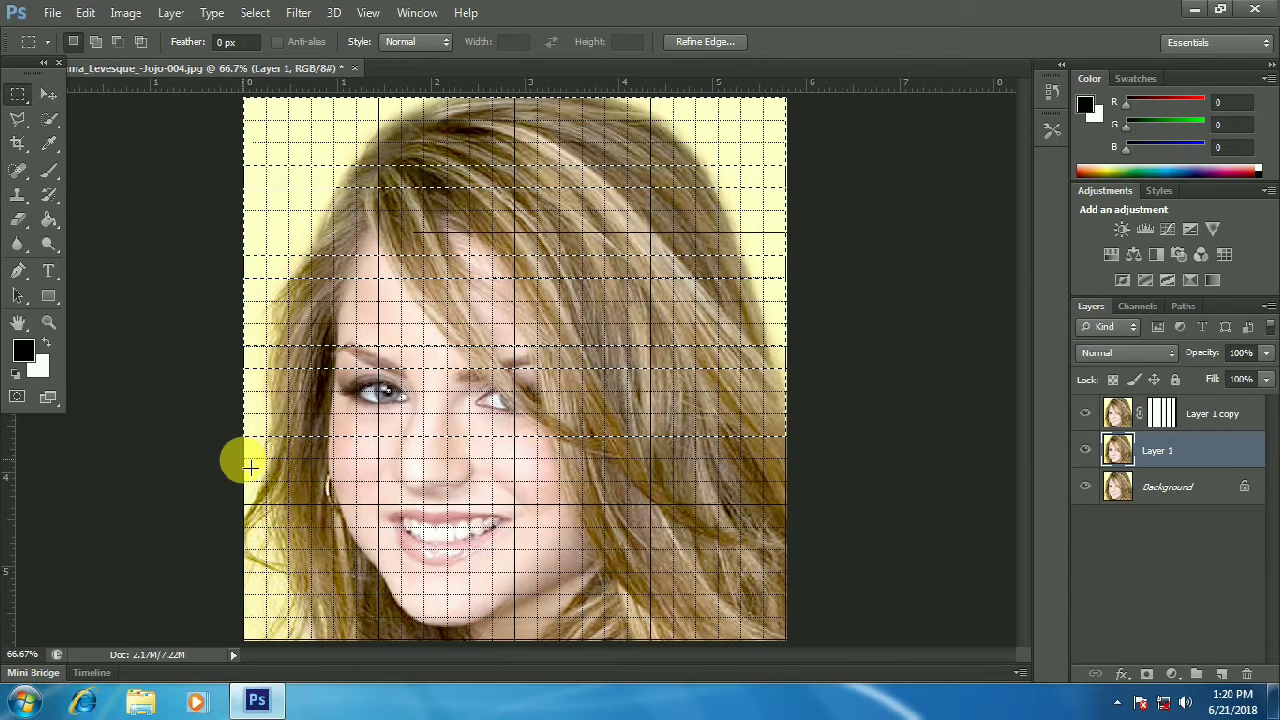
pyautogui.moveTo(250, 466); pyautogui.dragTo(812, 541)
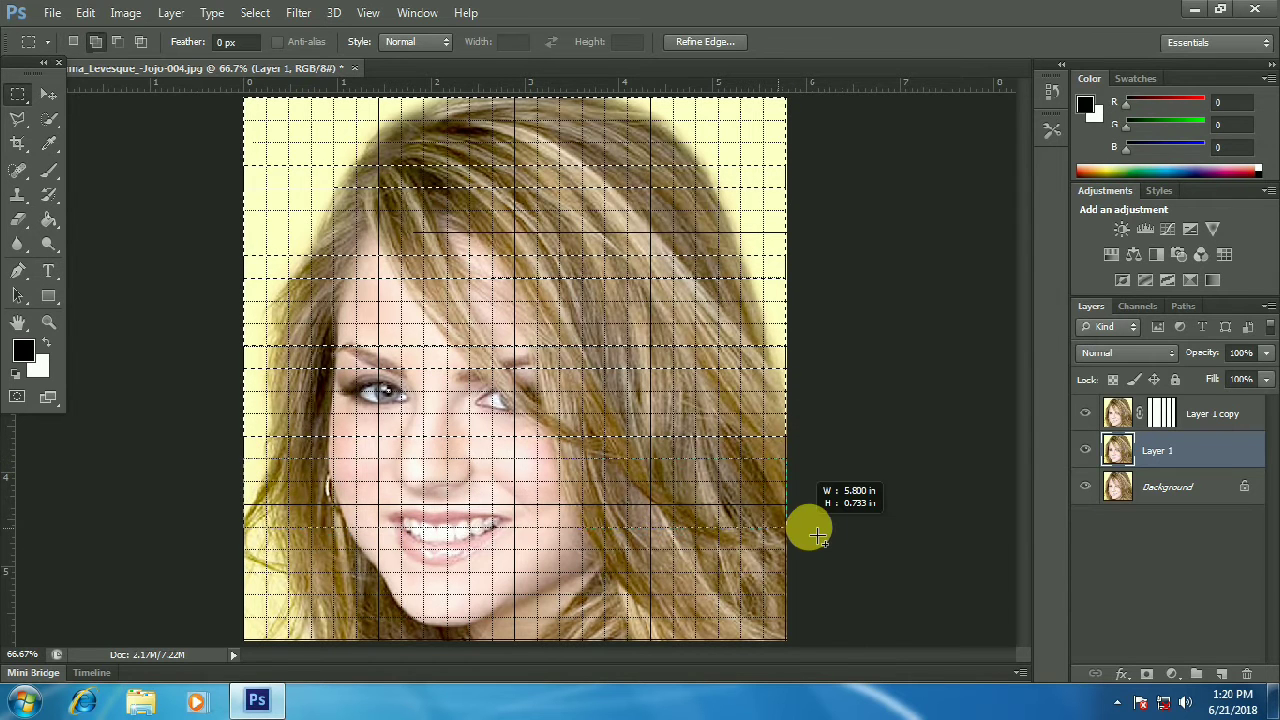
pyautogui.moveTo(812, 541); pyautogui.dragTo(812, 541)
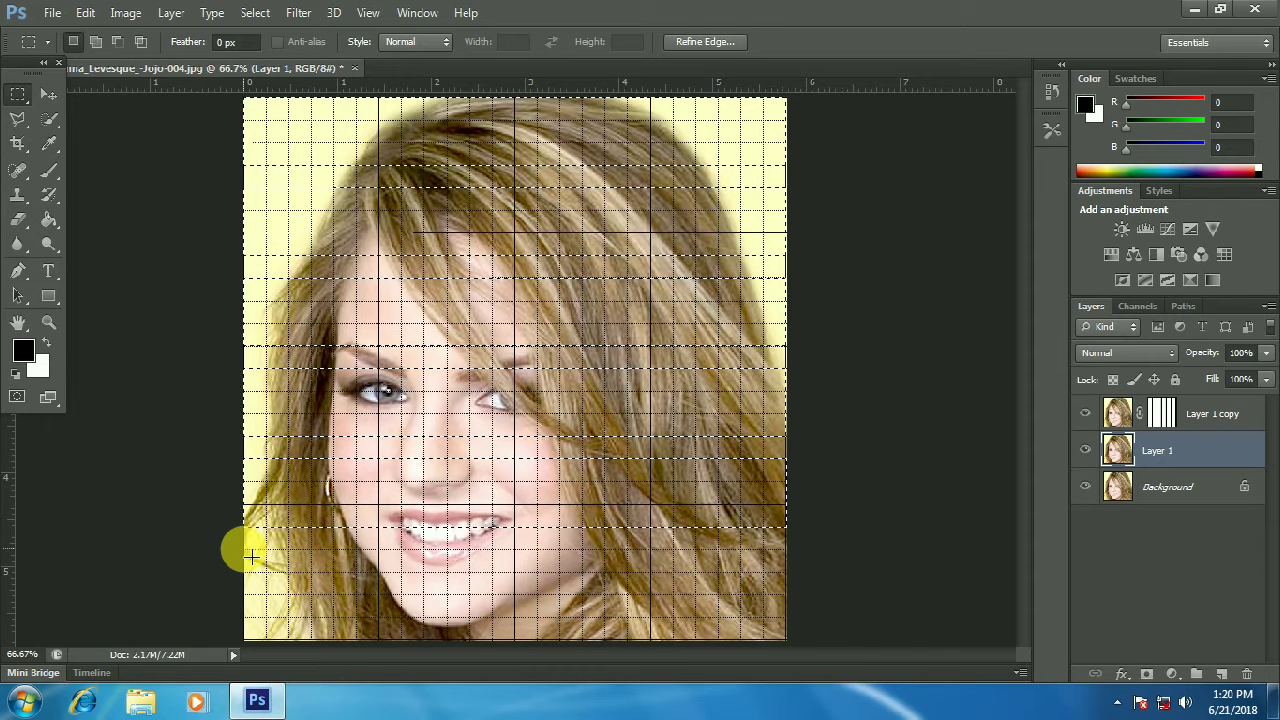
pyautogui.moveTo(251, 556); pyautogui.dragTo(795, 622)
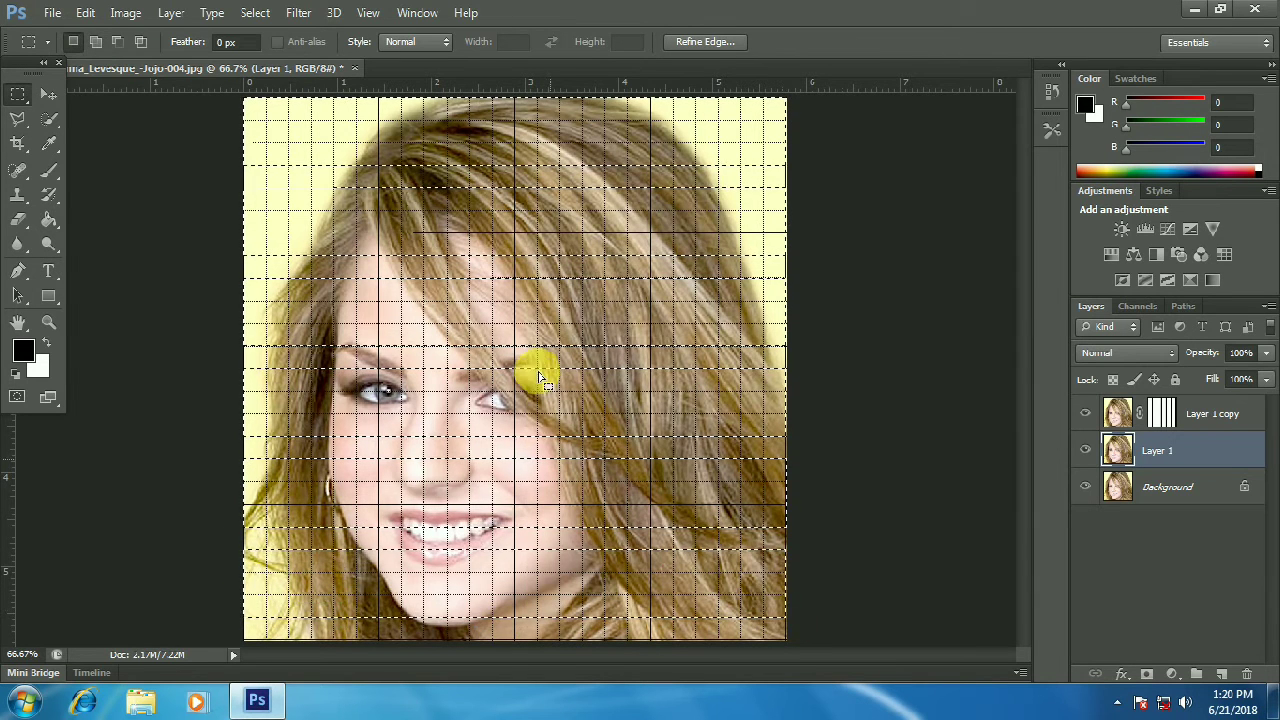
pyautogui.click(1146, 674)
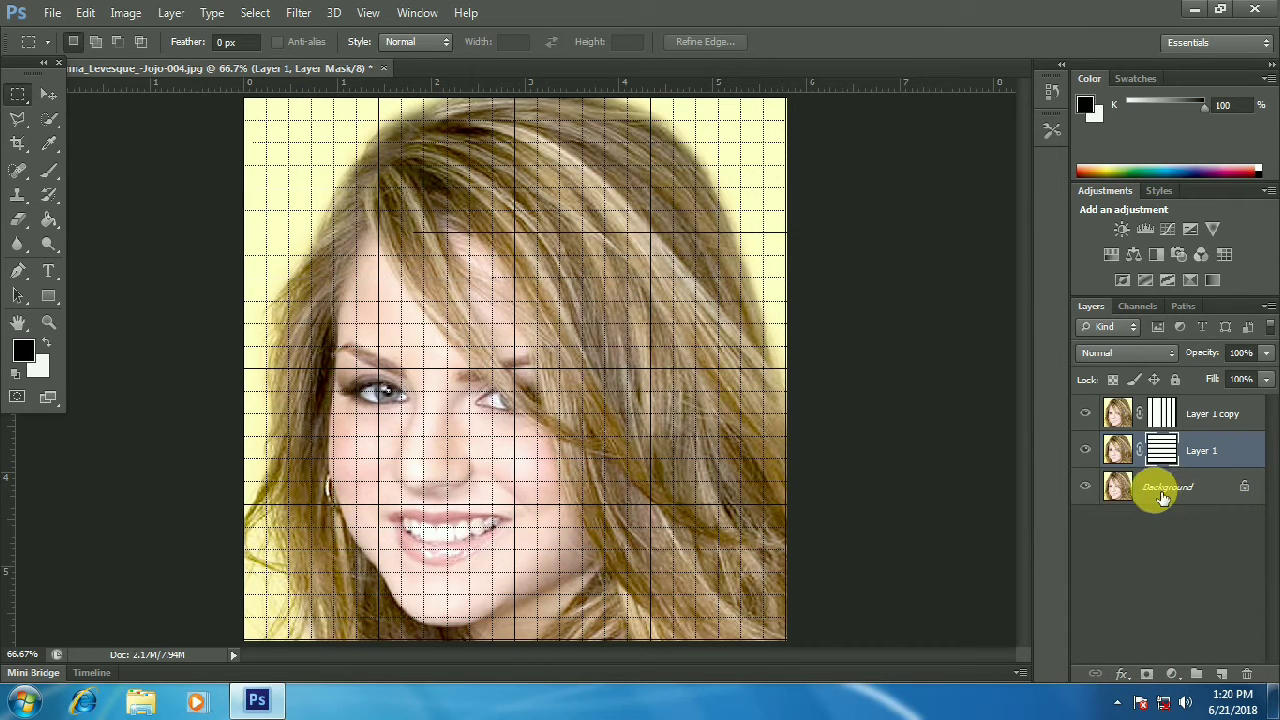
# Fill the Background layer with black
pyautogui.click(1122, 496)
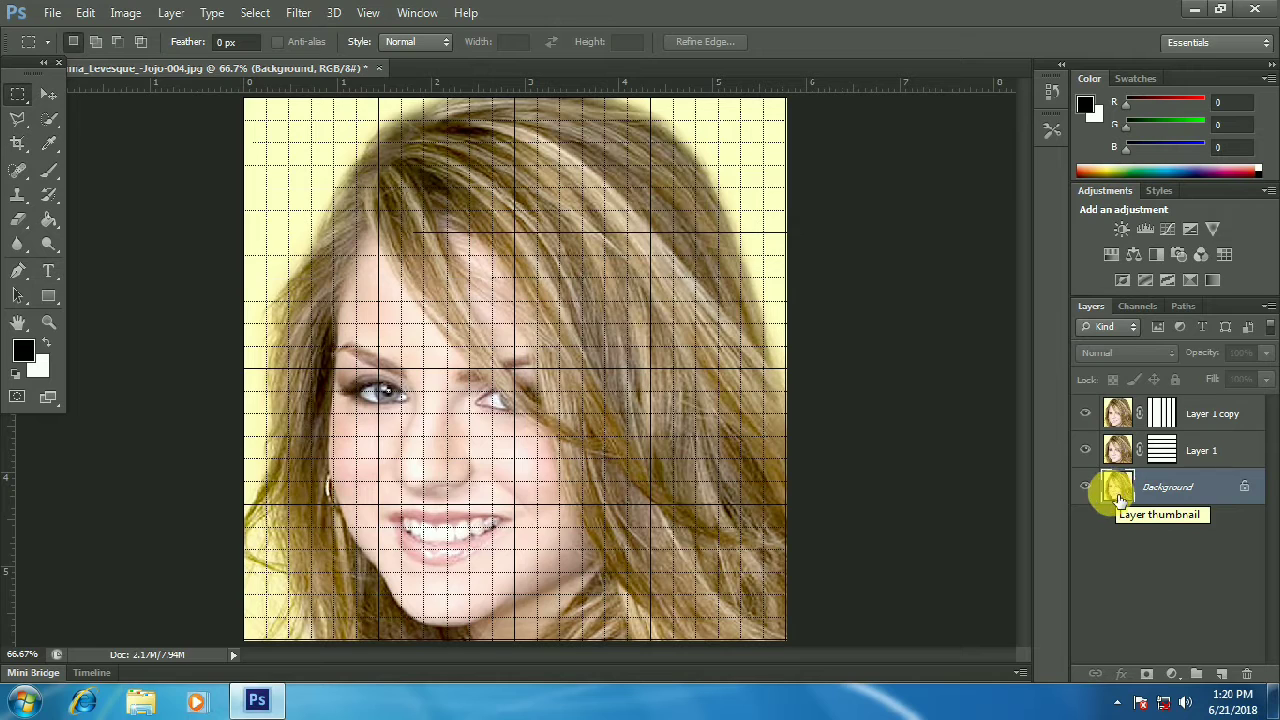
pyautogui.hotkey('alt', 'BackSpace')
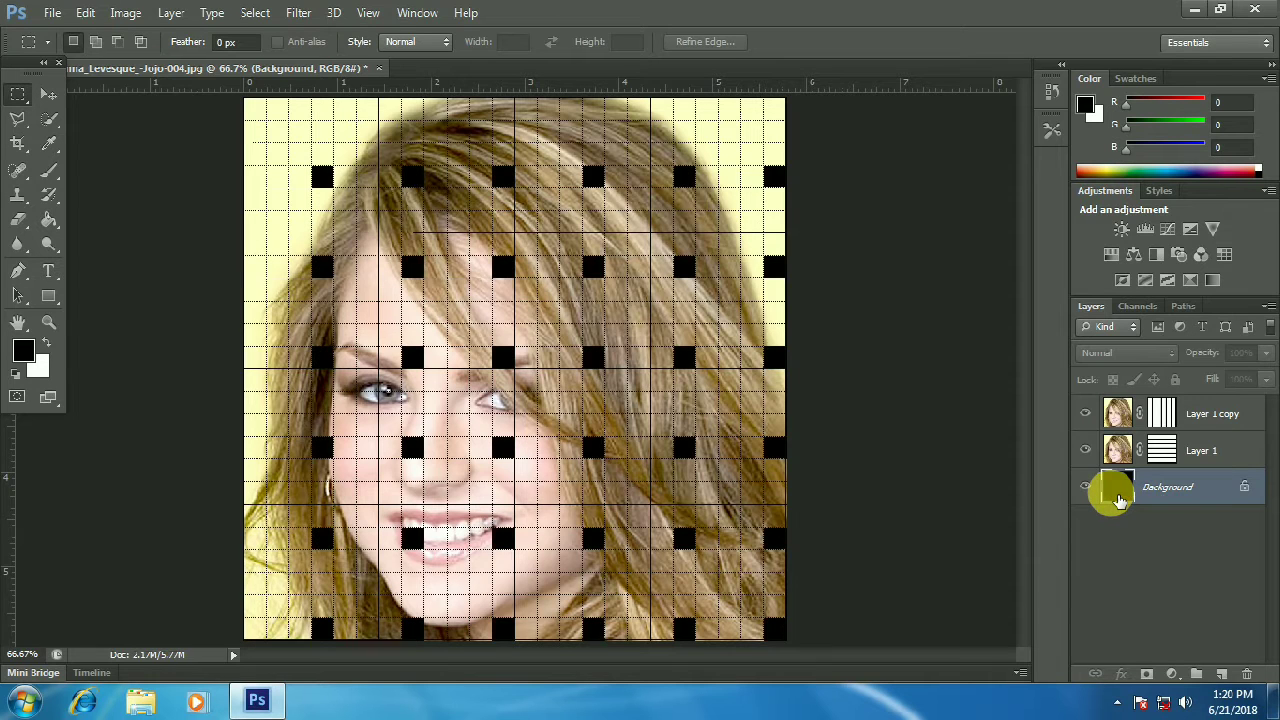
pyautogui.click(1120, 415)
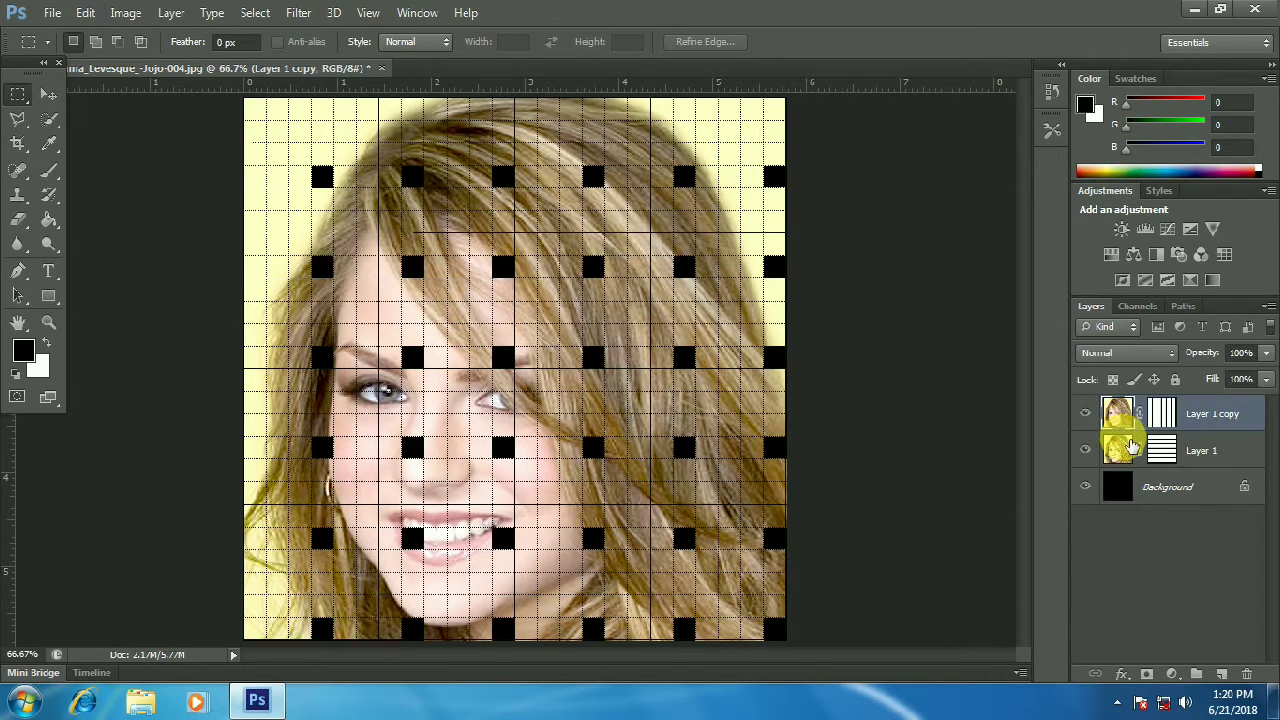
pyautogui.click(1131, 450)
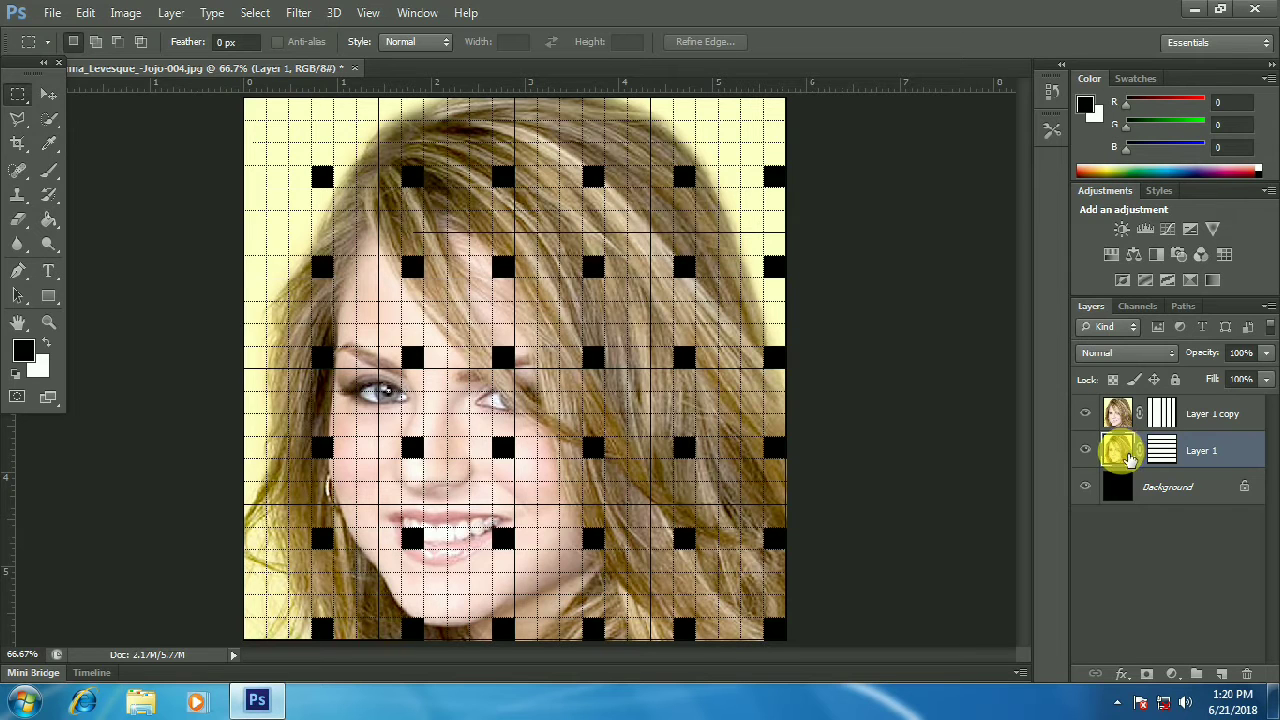
# Combine both layer masks into one selection and save it as a new channel
pyautogui.hotkey('ctrl', 'd')
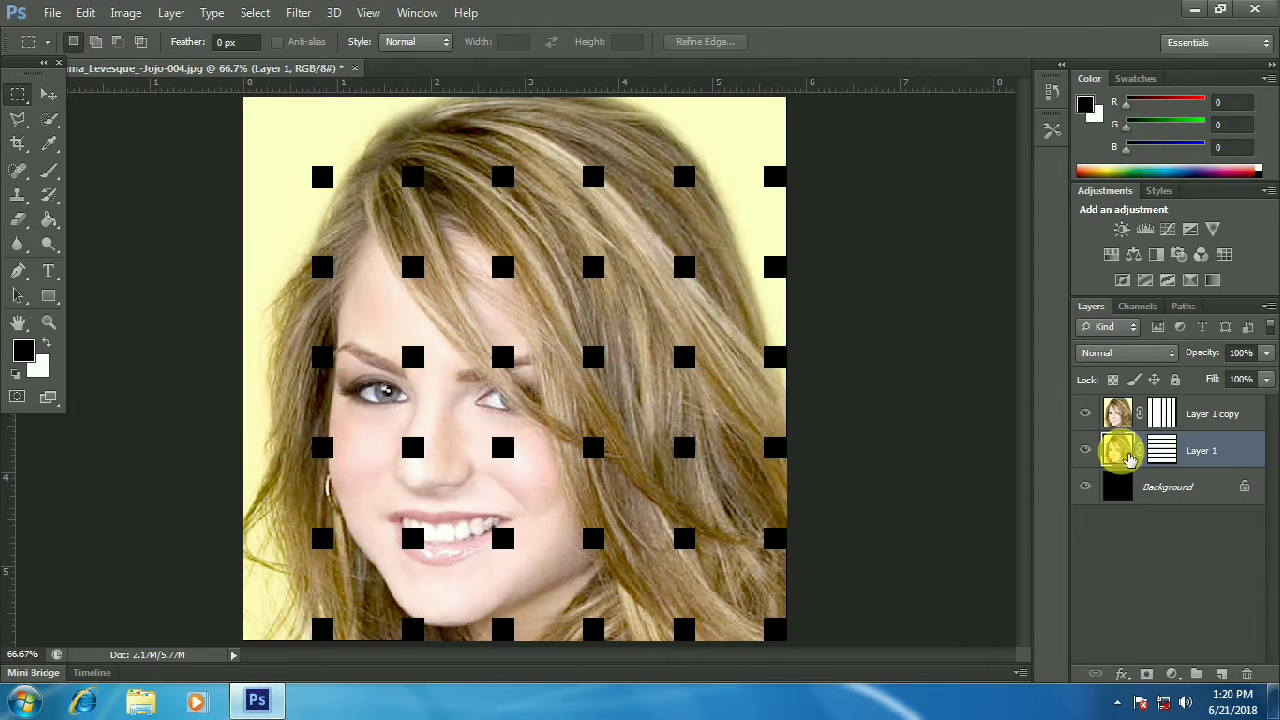
pyautogui.keyDown('ctrl'); pyautogui.click(1173, 459); pyautogui.keyUp('ctrl')
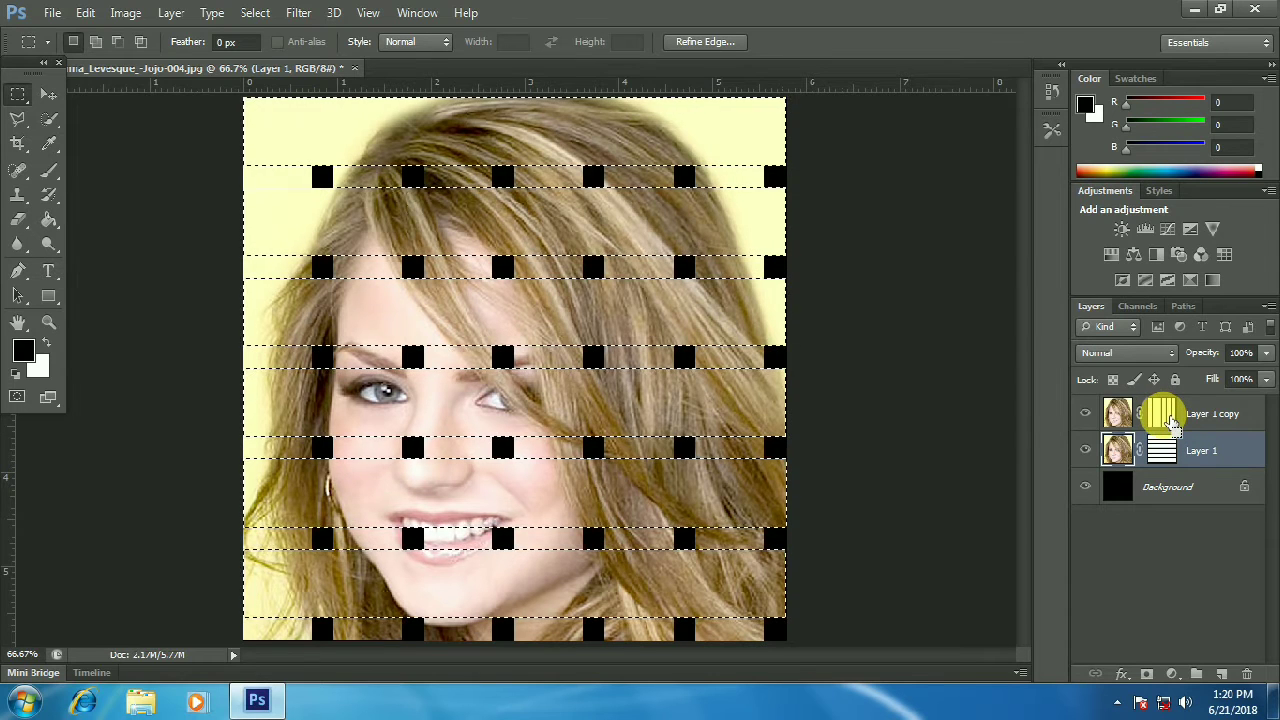
pyautogui.keyDown('ctrl'); pyautogui.keyDown('shift'); pyautogui.click(1163, 415); pyautogui.keyUp('shift'); pyautogui.keyUp('ctrl')
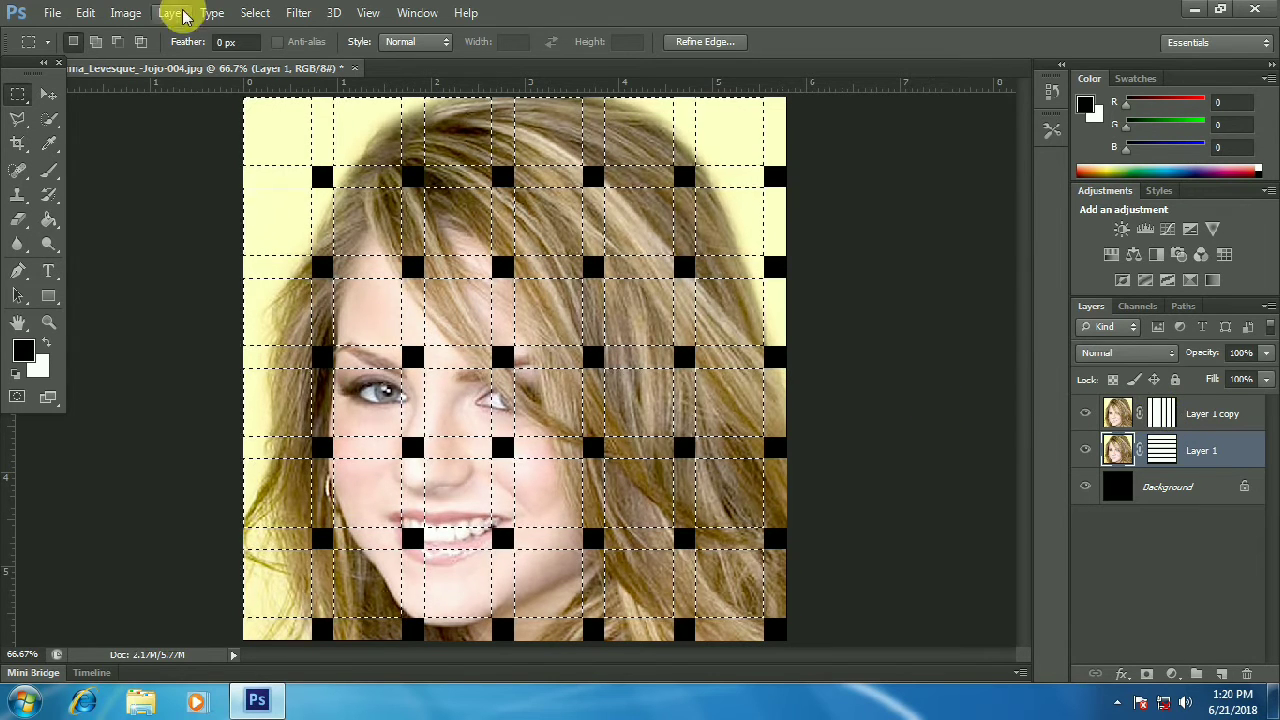
pyautogui.click(252, 12)
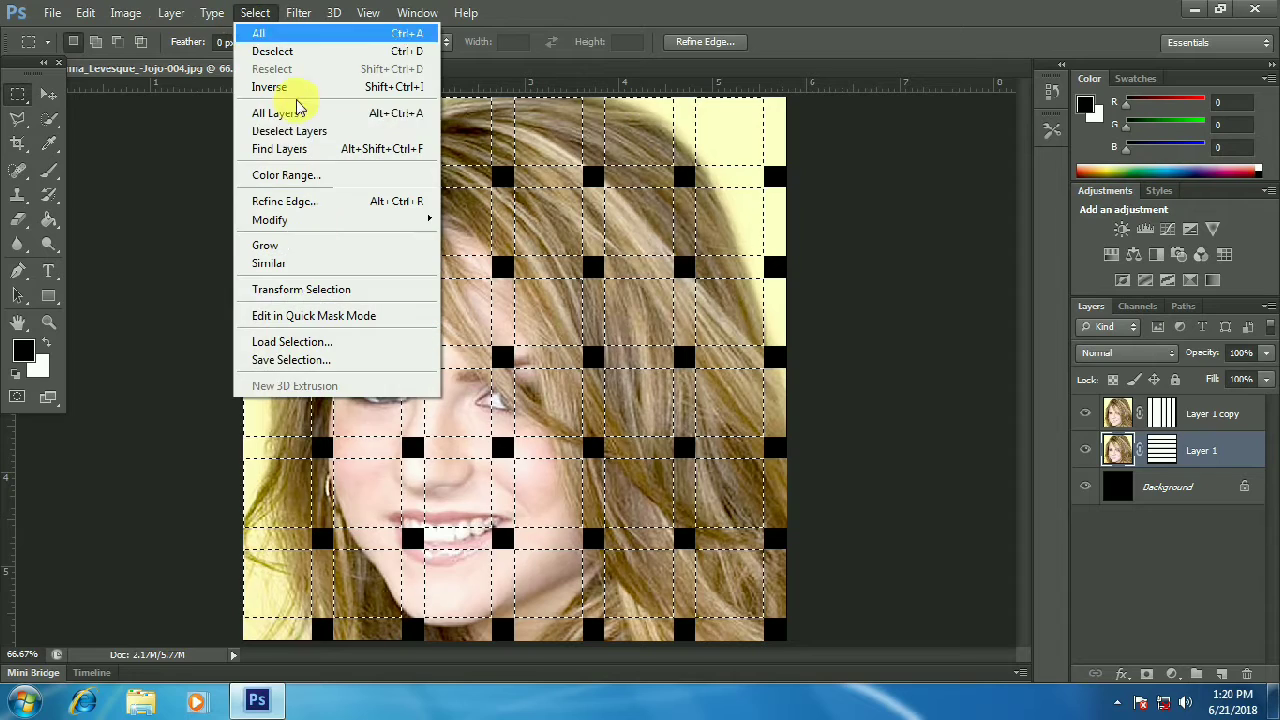
pyautogui.click(289, 362)
pyautogui.click(816, 190)
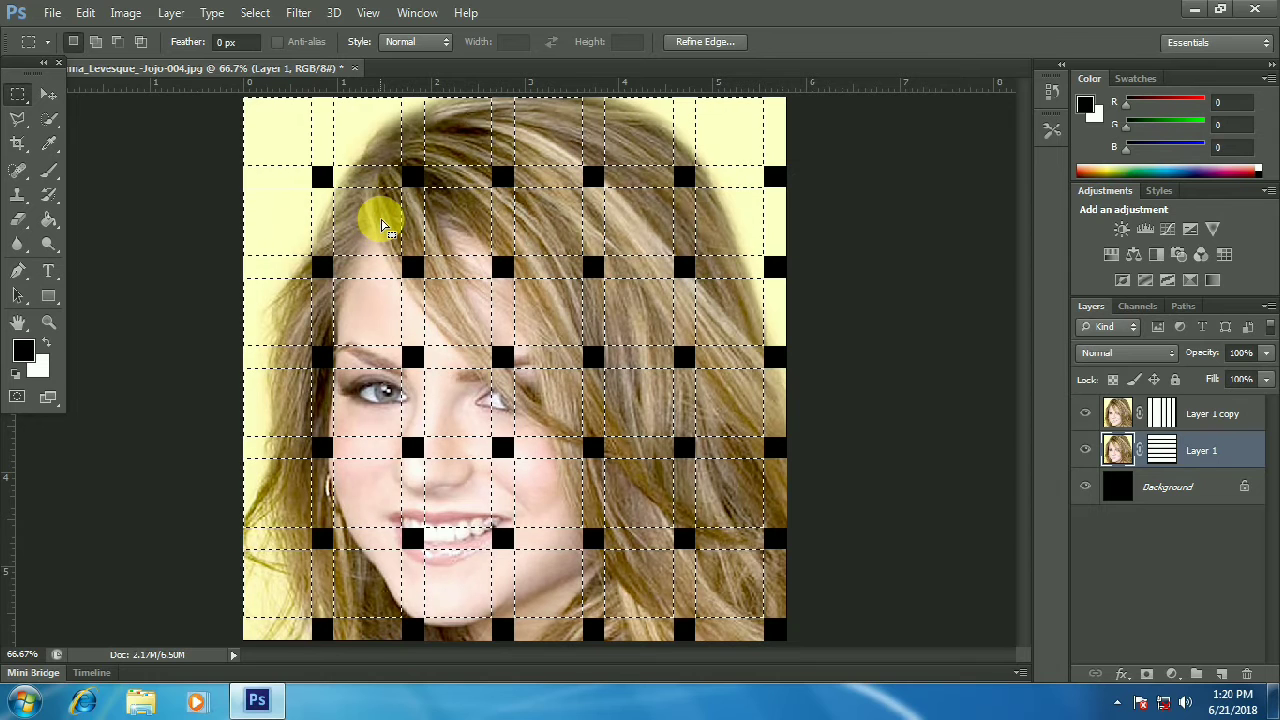
# In Quick Mask, paint-bucket fill alternating grid tiles in rows one, three and five
pyautogui.press('q')
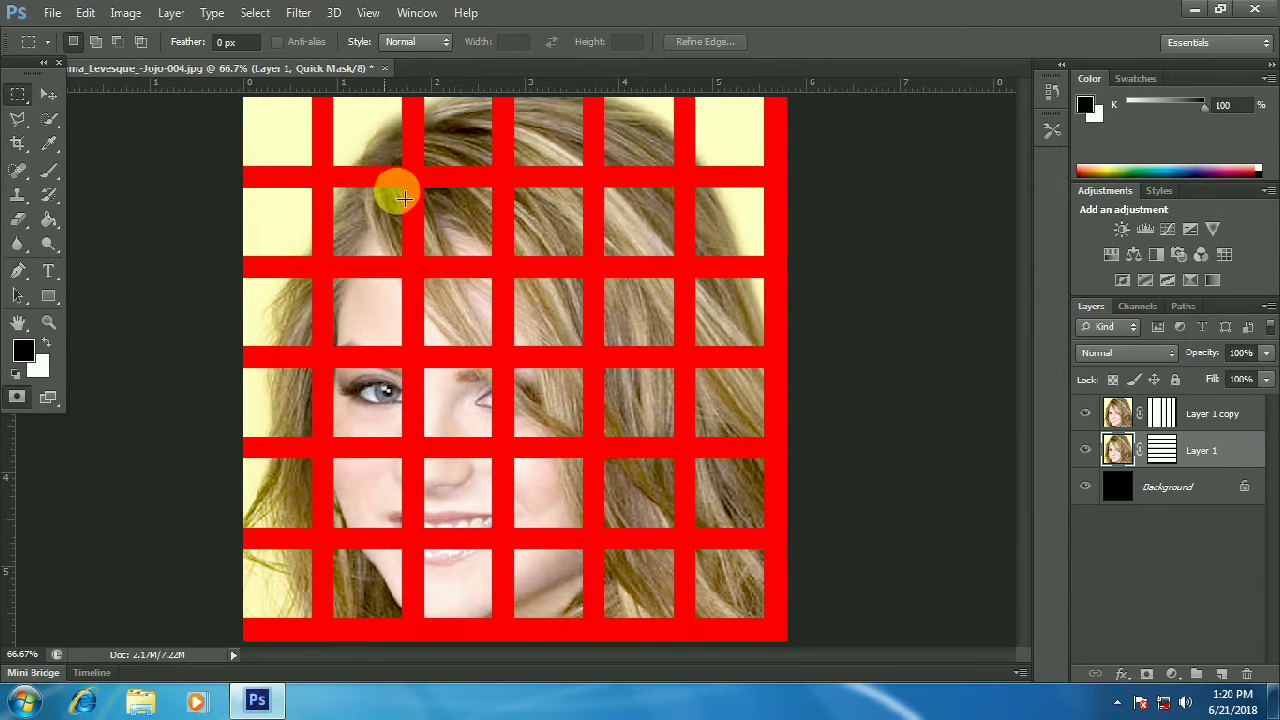
pyautogui.click(45, 225)
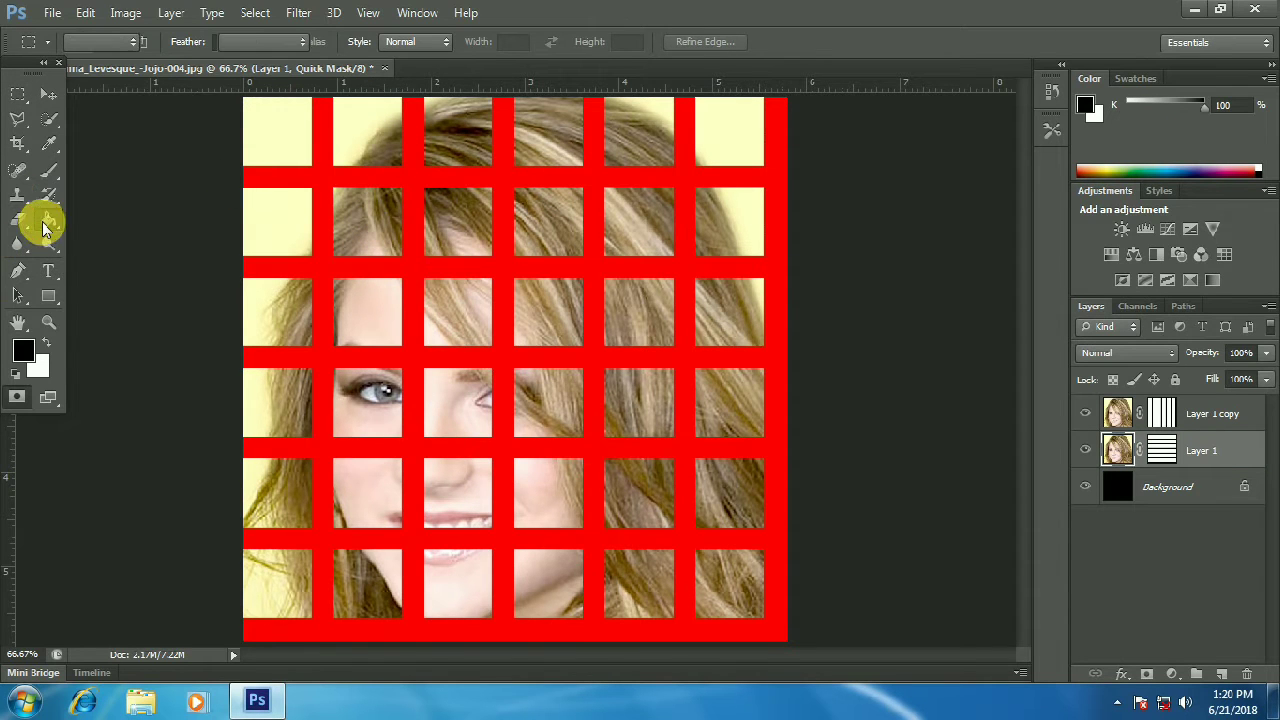
pyautogui.click(371, 127)
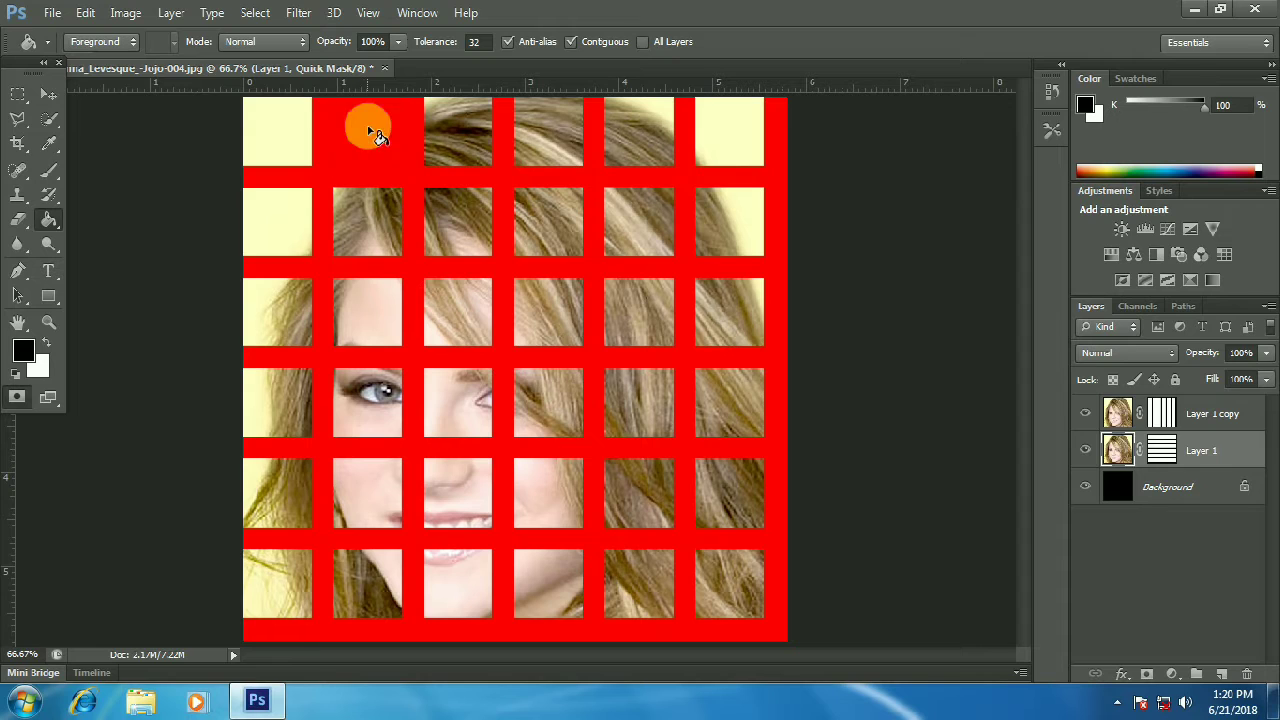
pyautogui.click(563, 140)
pyautogui.click(723, 128)
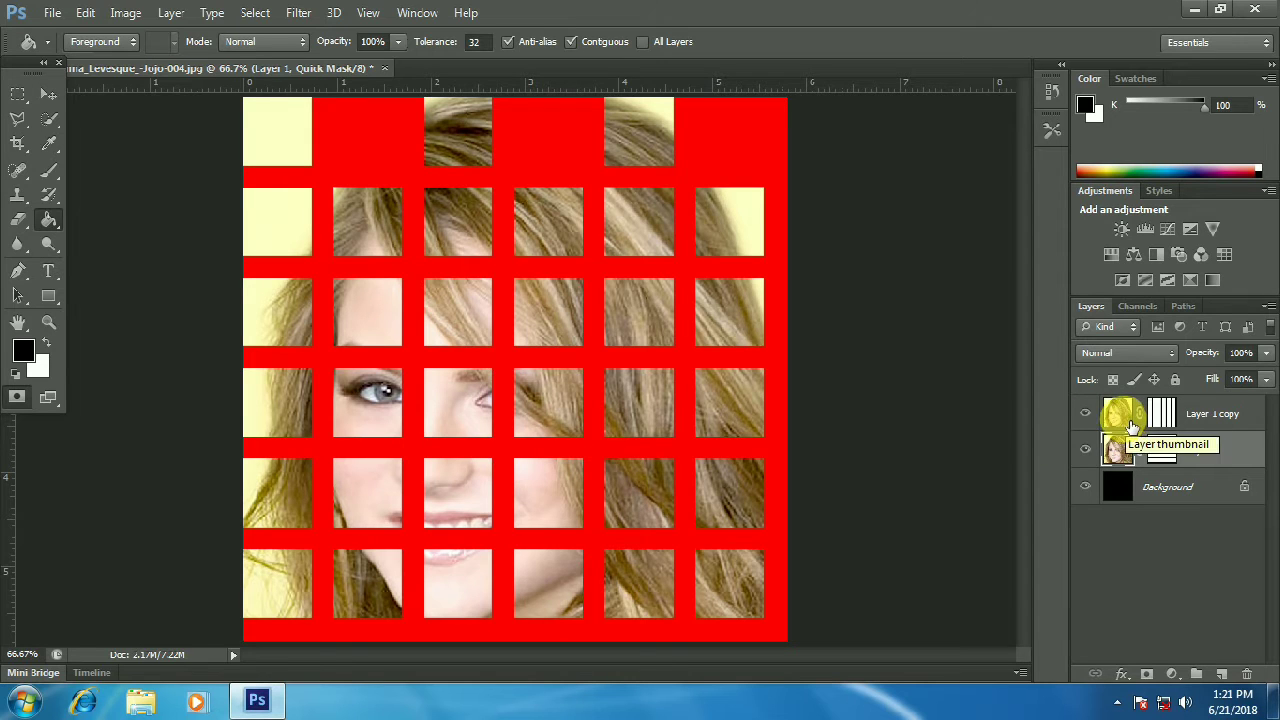
pyautogui.click(1131, 426)
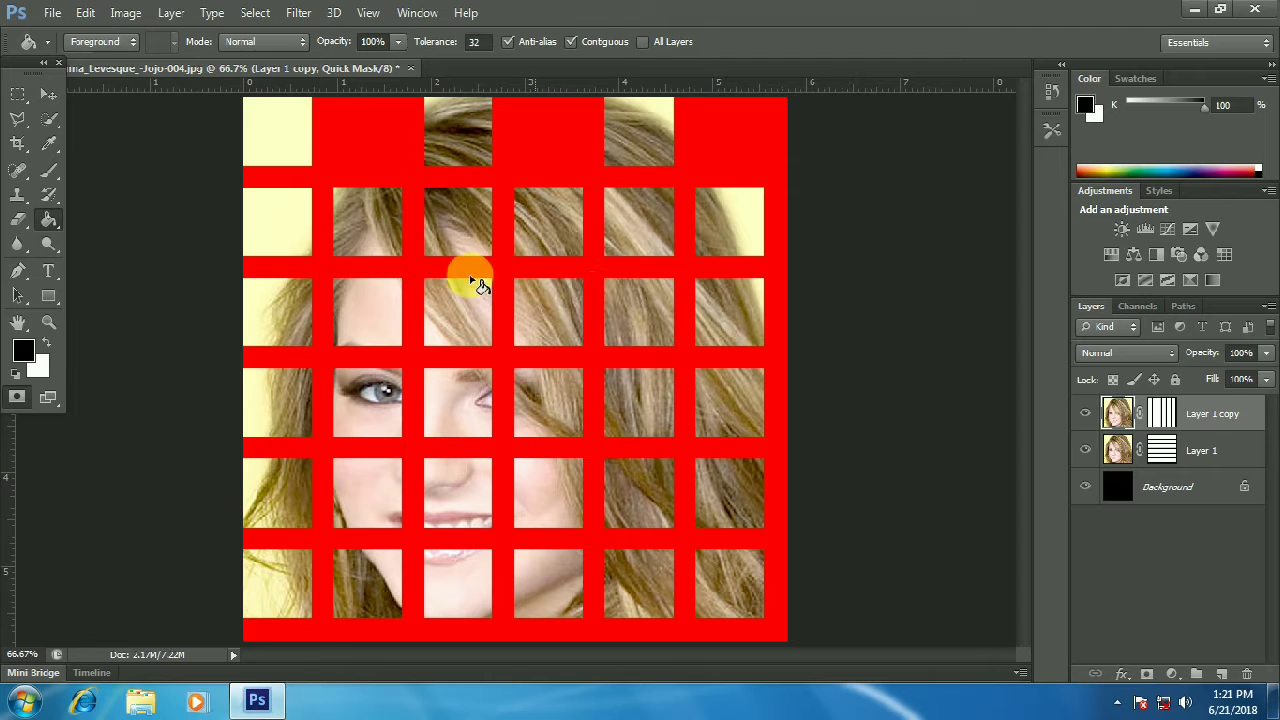
pyautogui.click(370, 308)
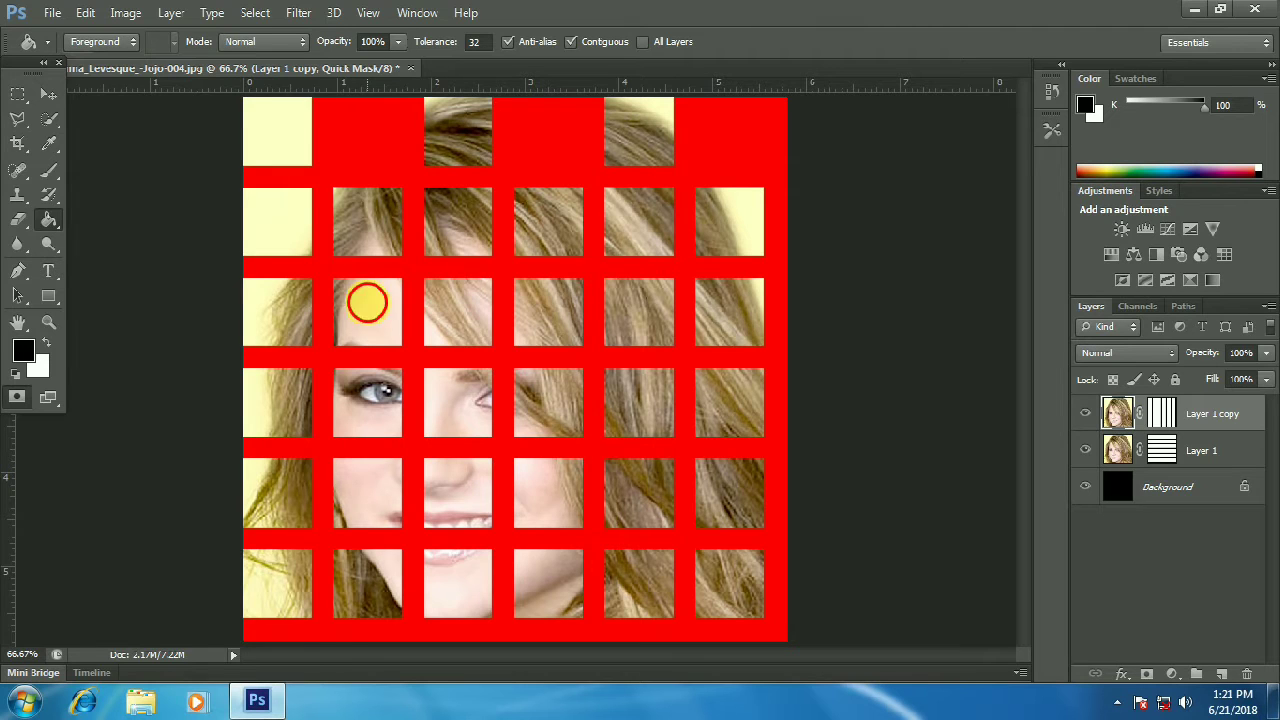
pyautogui.click(536, 308)
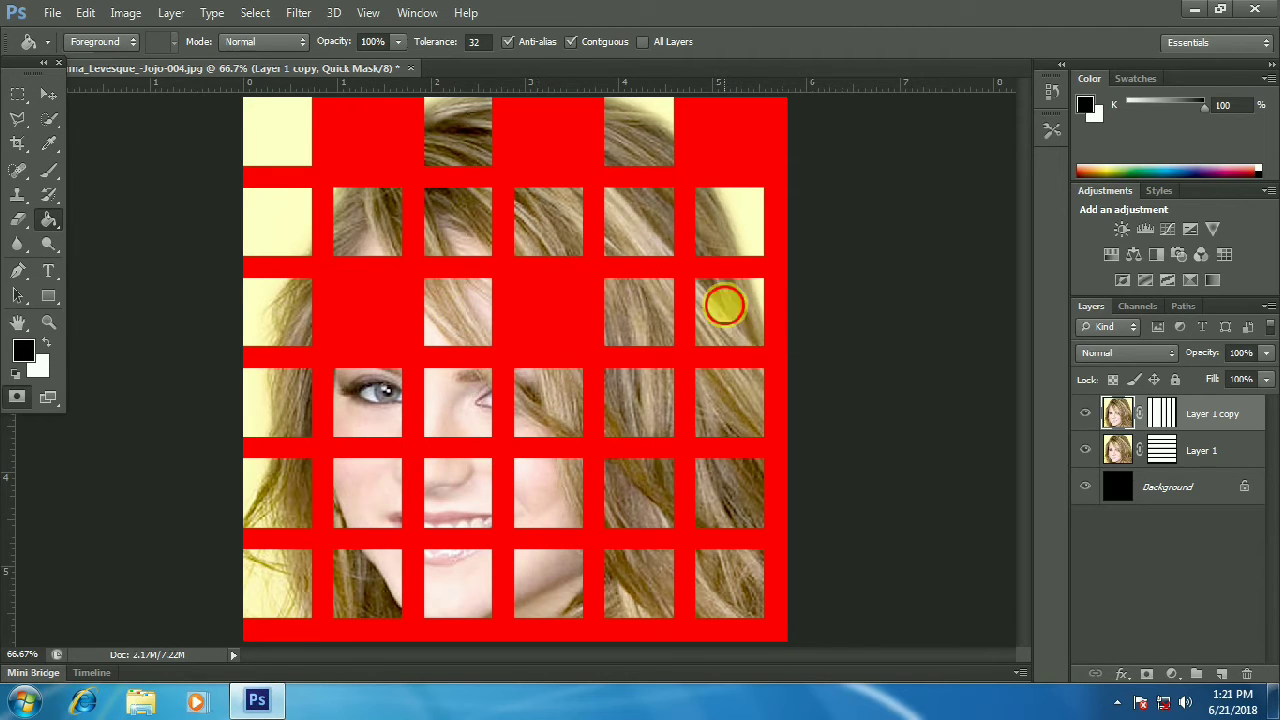
pyautogui.click(725, 305)
pyautogui.click(378, 482)
pyautogui.click(565, 478)
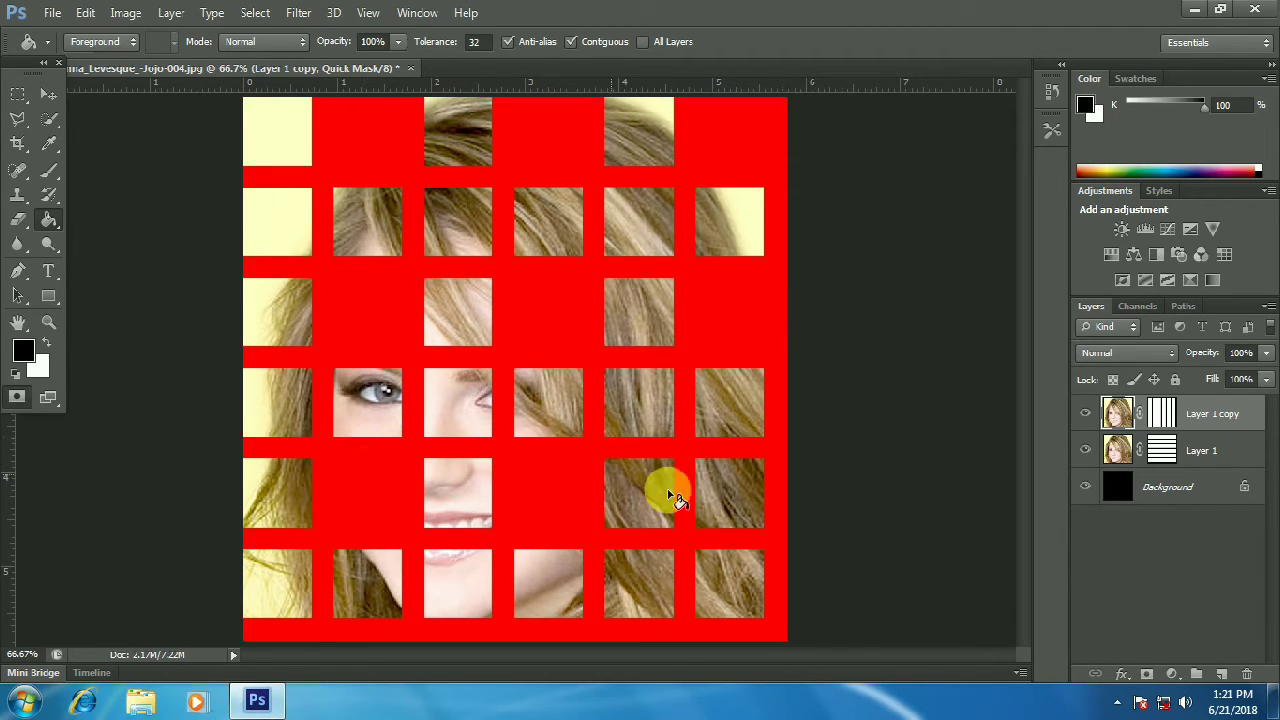
pyautogui.click(725, 488)
# Fill alternating tiles in rows two, four and six, then copy the checkerboard to Layer 2
pyautogui.click(278, 212)
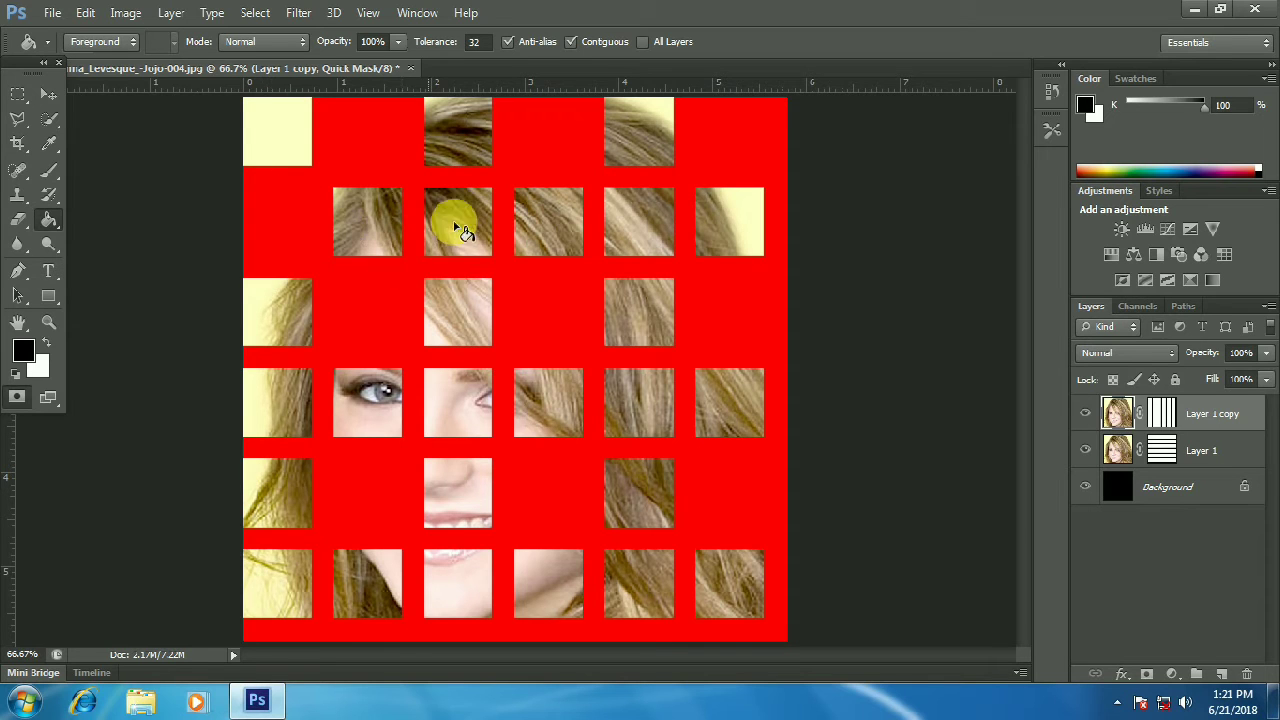
pyautogui.click(455, 215)
pyautogui.click(630, 212)
pyautogui.click(305, 400)
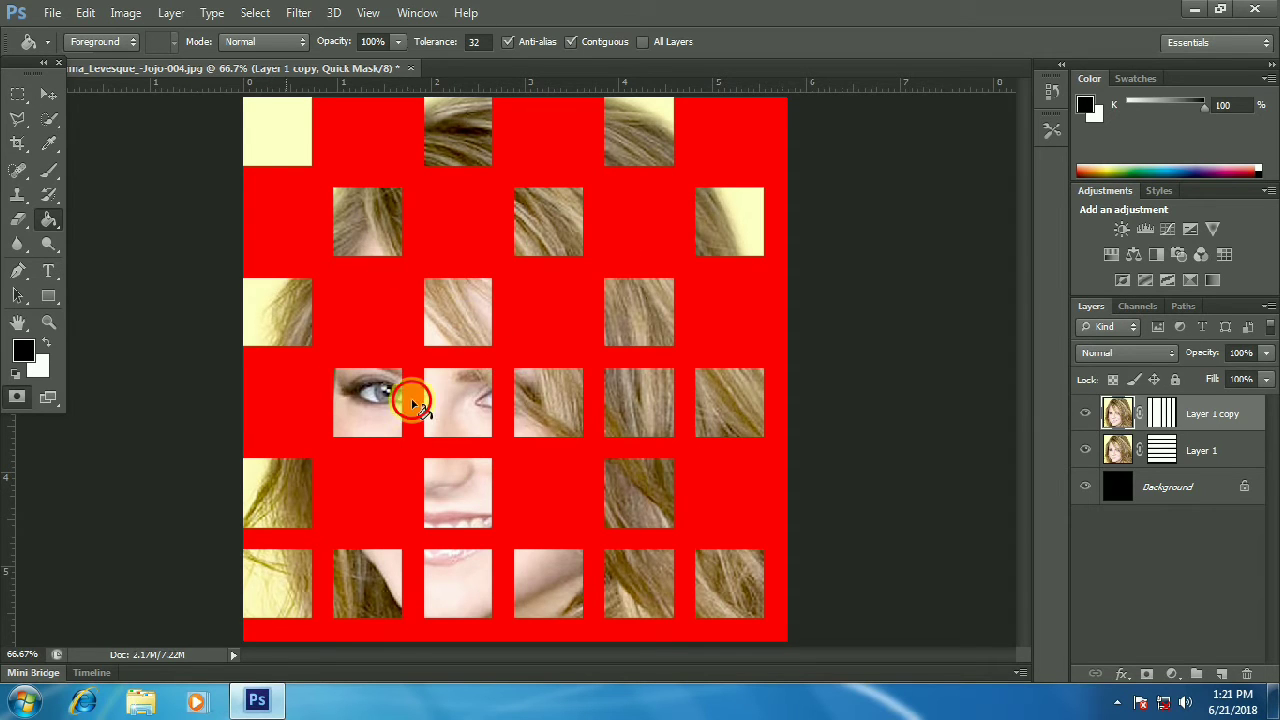
pyautogui.click(460, 400)
pyautogui.click(638, 403)
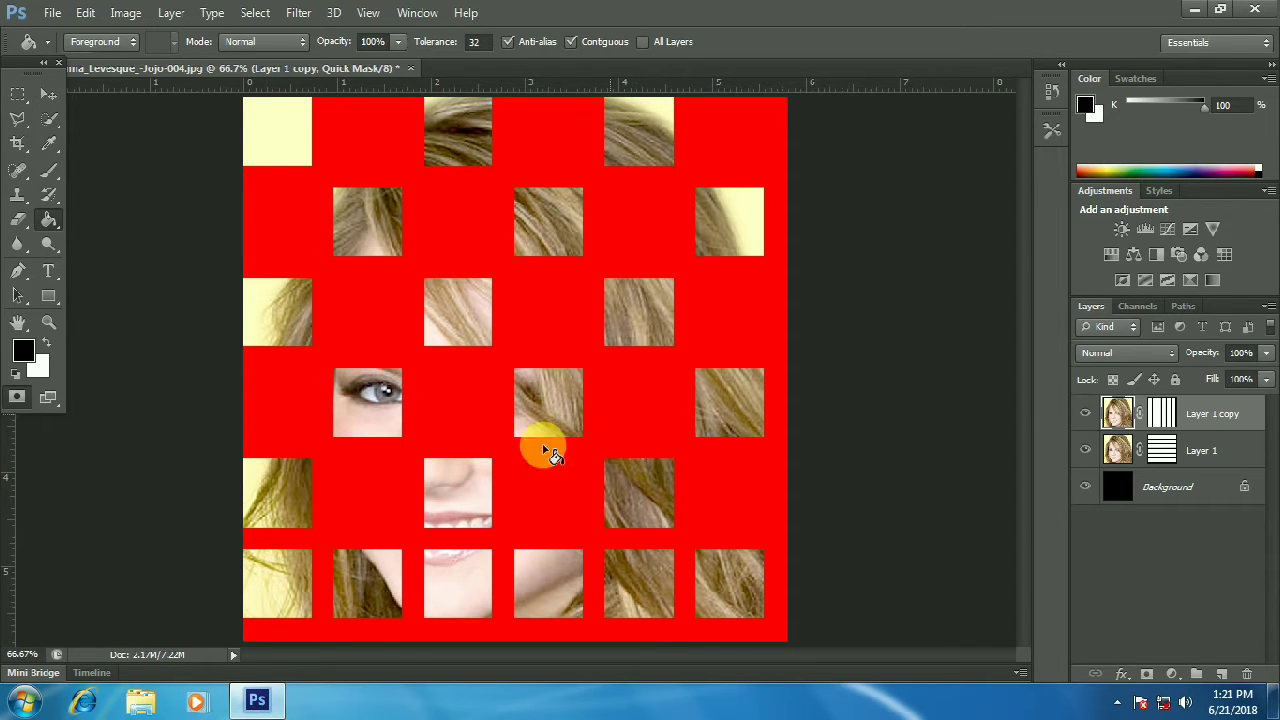
pyautogui.click(297, 577)
pyautogui.click(444, 572)
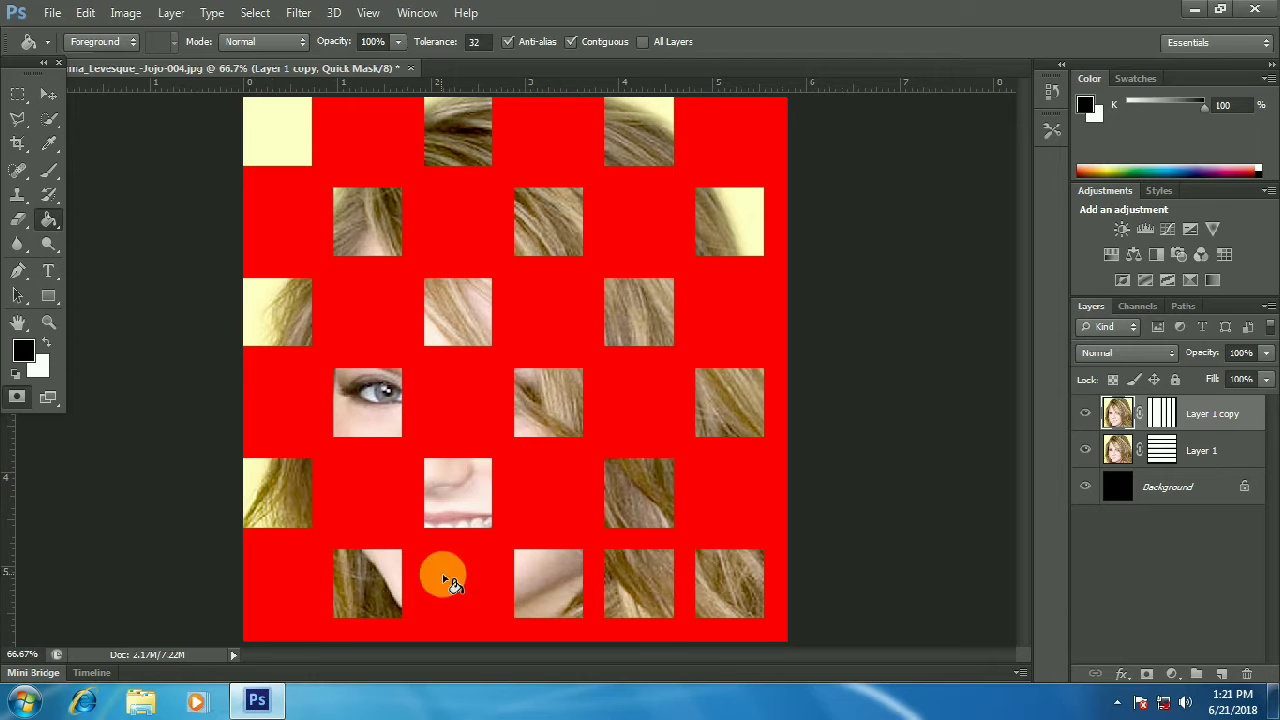
pyautogui.click(626, 565)
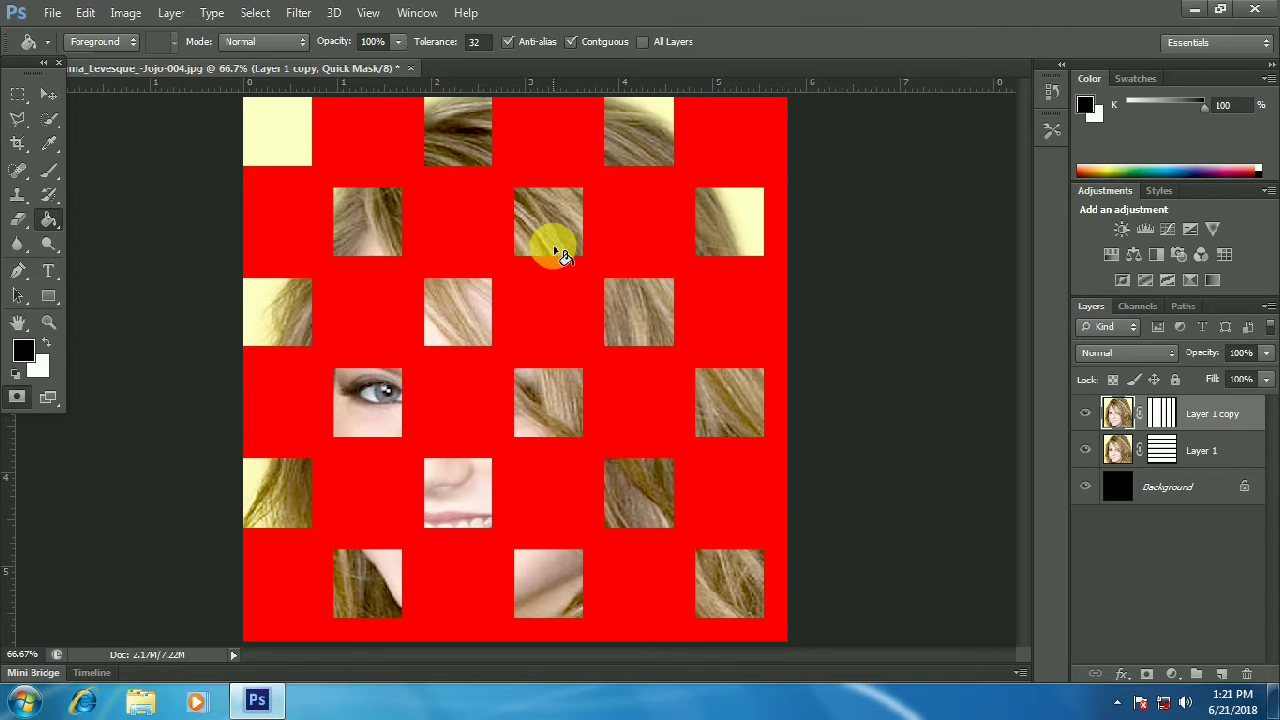
pyautogui.press('q')
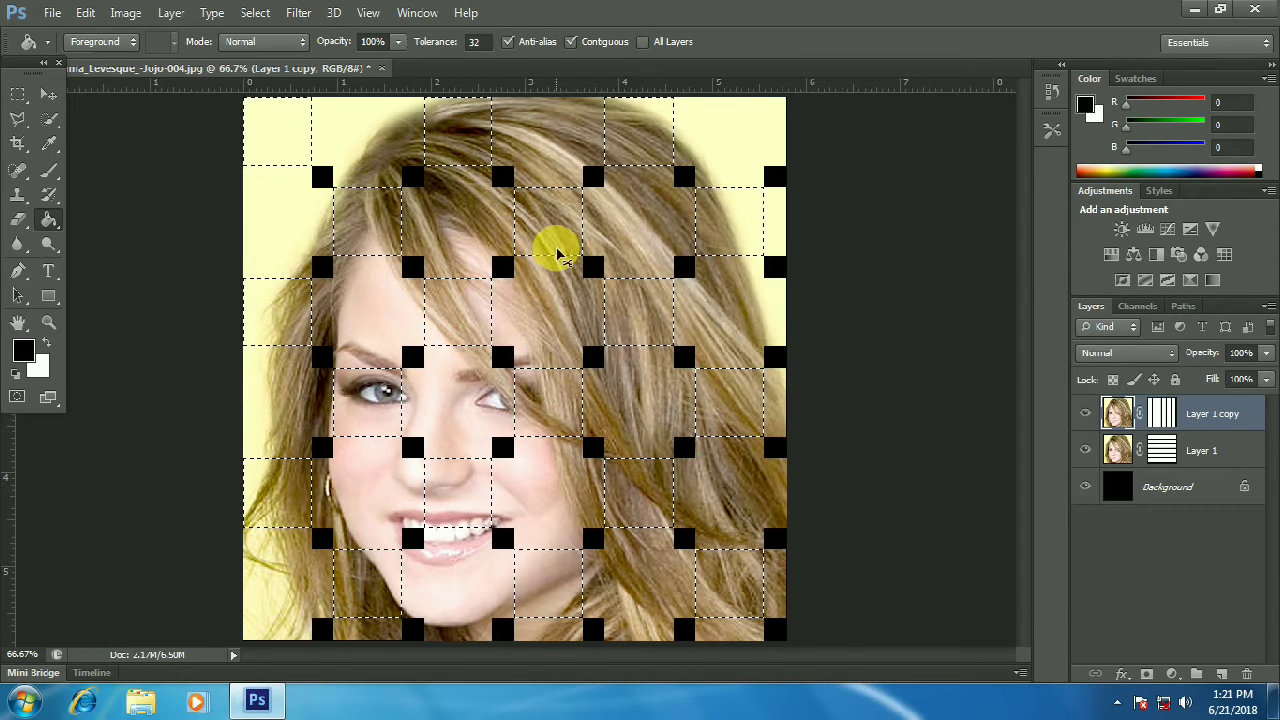
pyautogui.hotkey('ctrl', 'j')
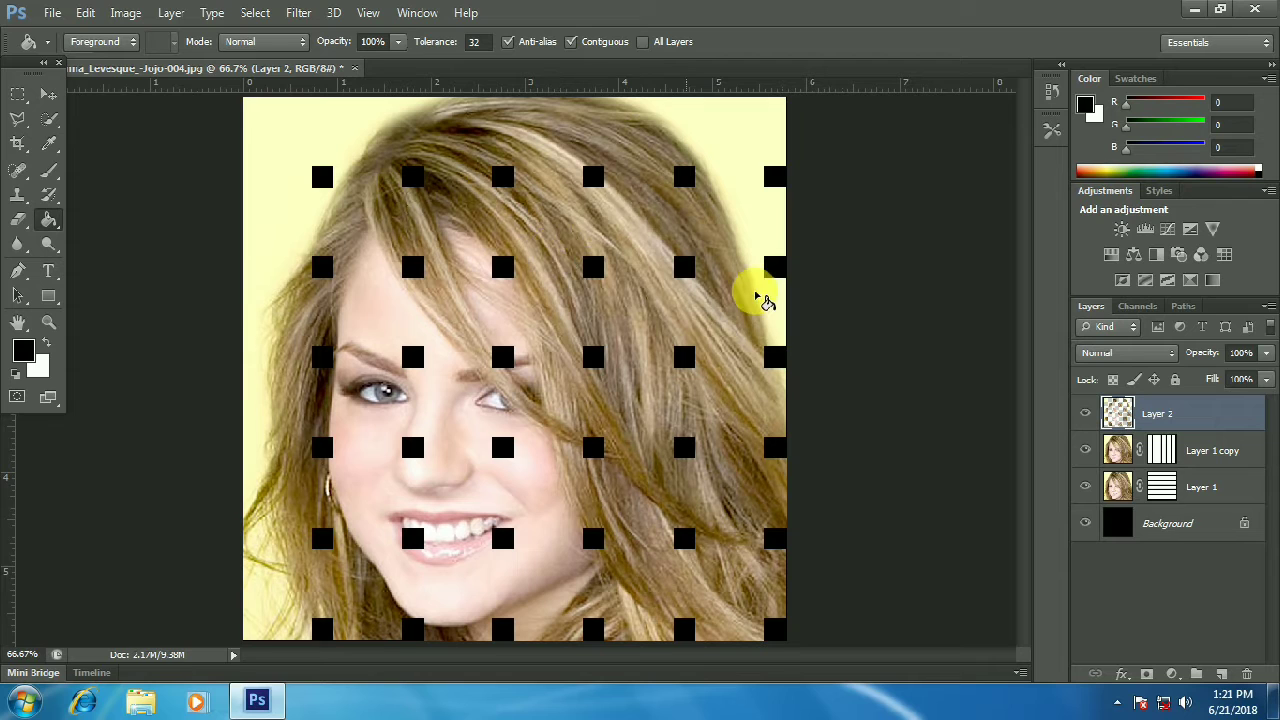
# Load the Alpha 1 grid channel as a selection on Layer 1's mask and enter Quick Mask
pyautogui.click(1161, 496)
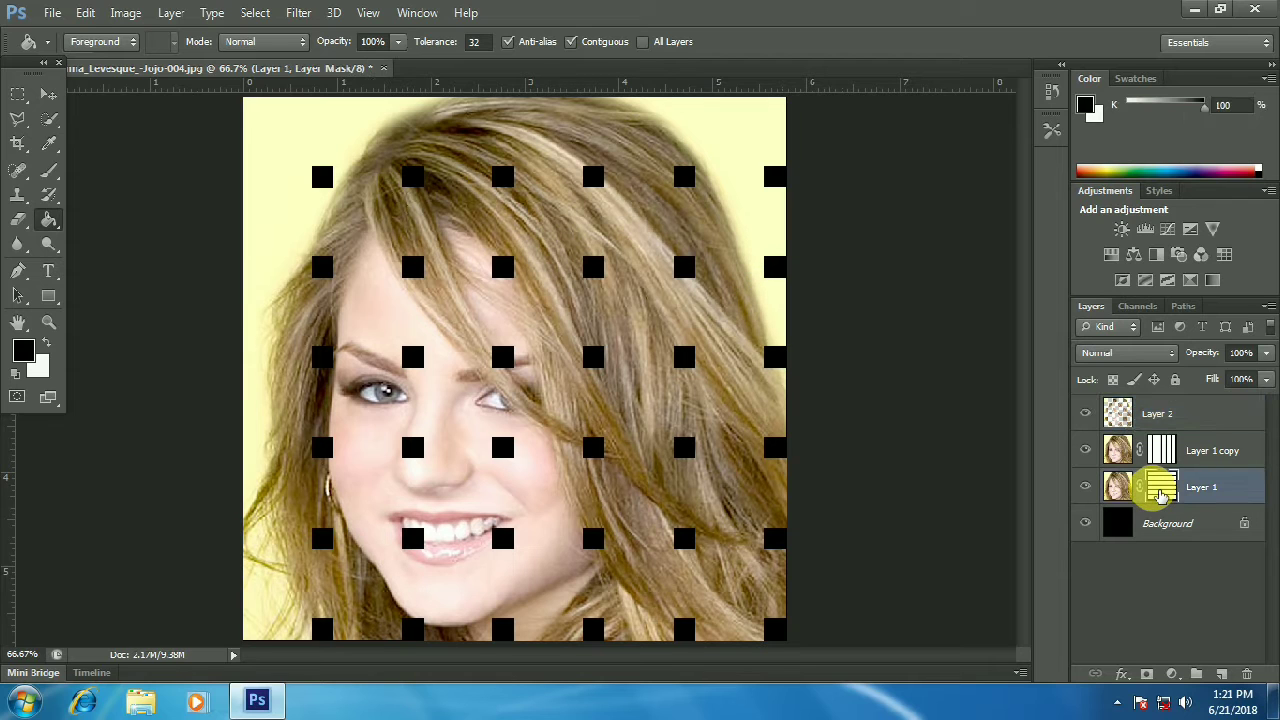
pyautogui.click(1137, 307)
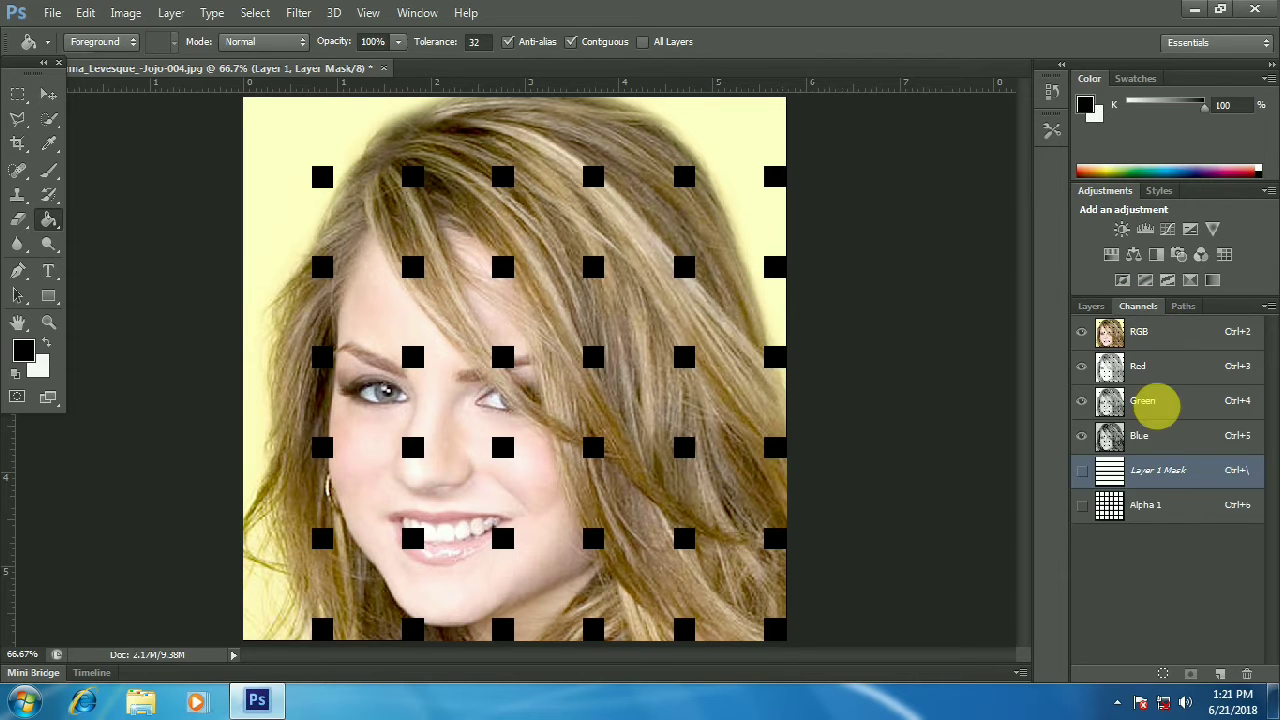
pyautogui.keyDown('ctrl'); pyautogui.click(1110, 507); pyautogui.keyUp('ctrl')
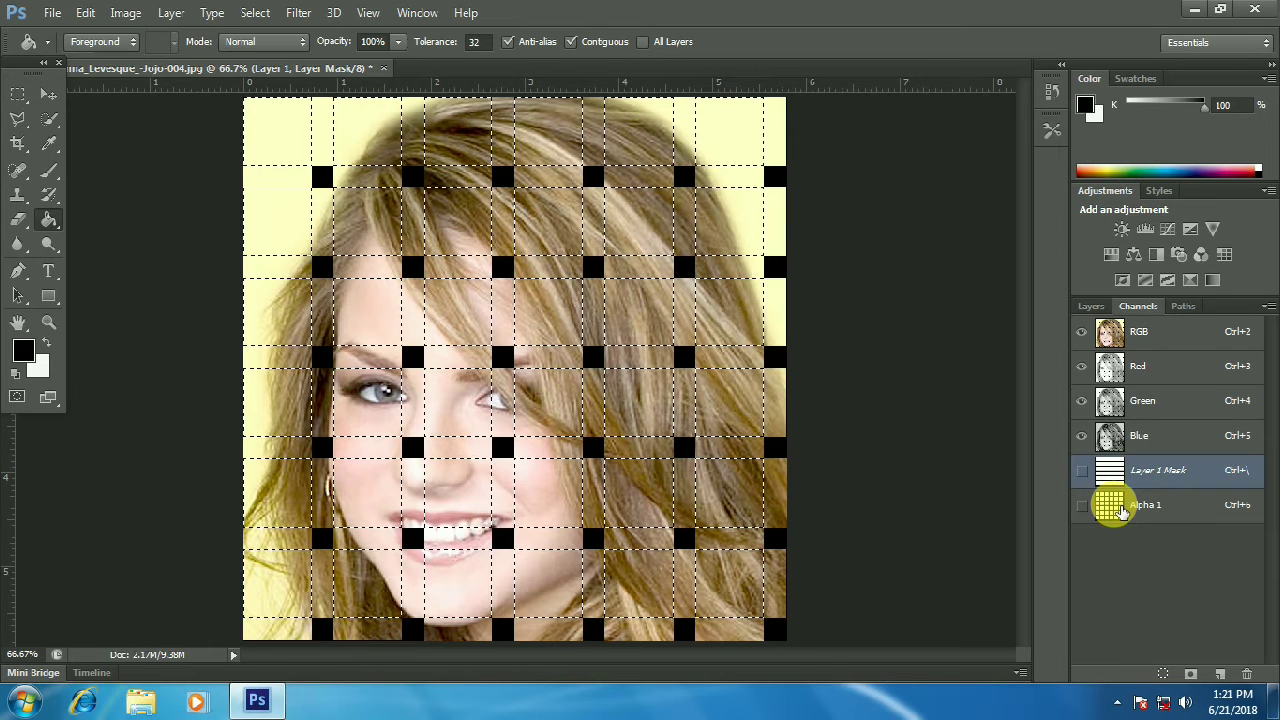
pyautogui.click(1091, 307)
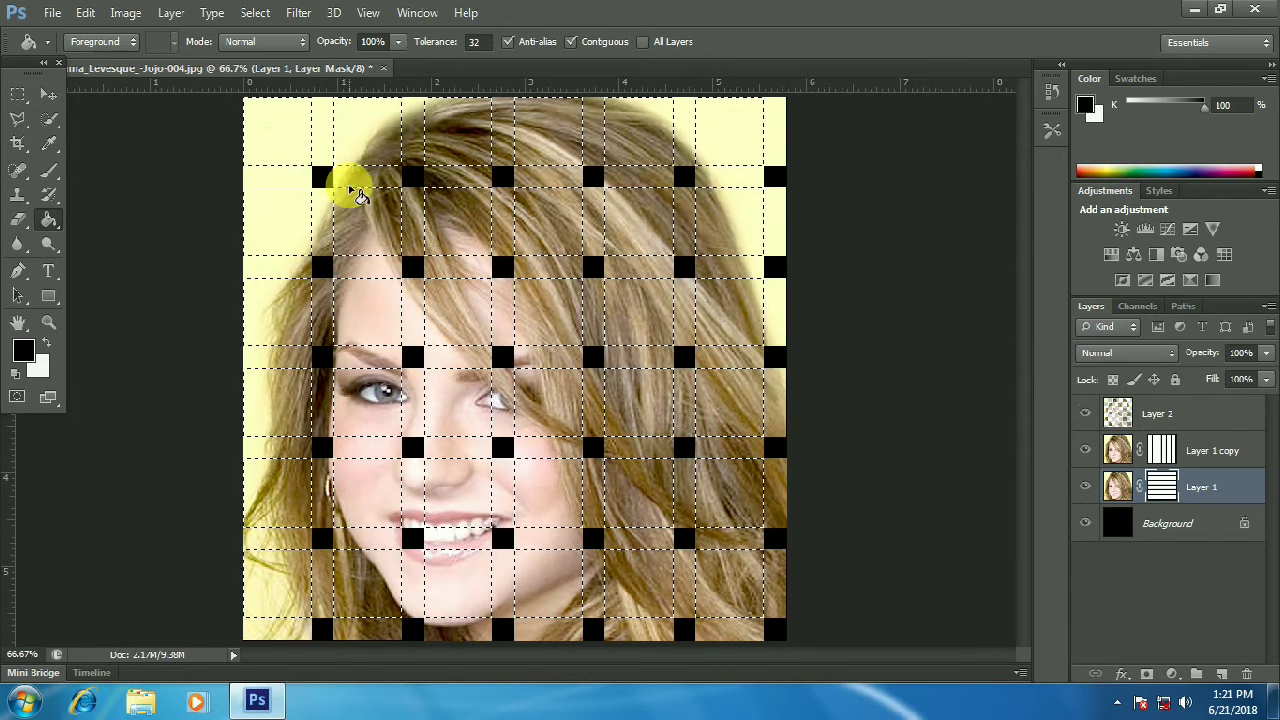
pyautogui.press('q')
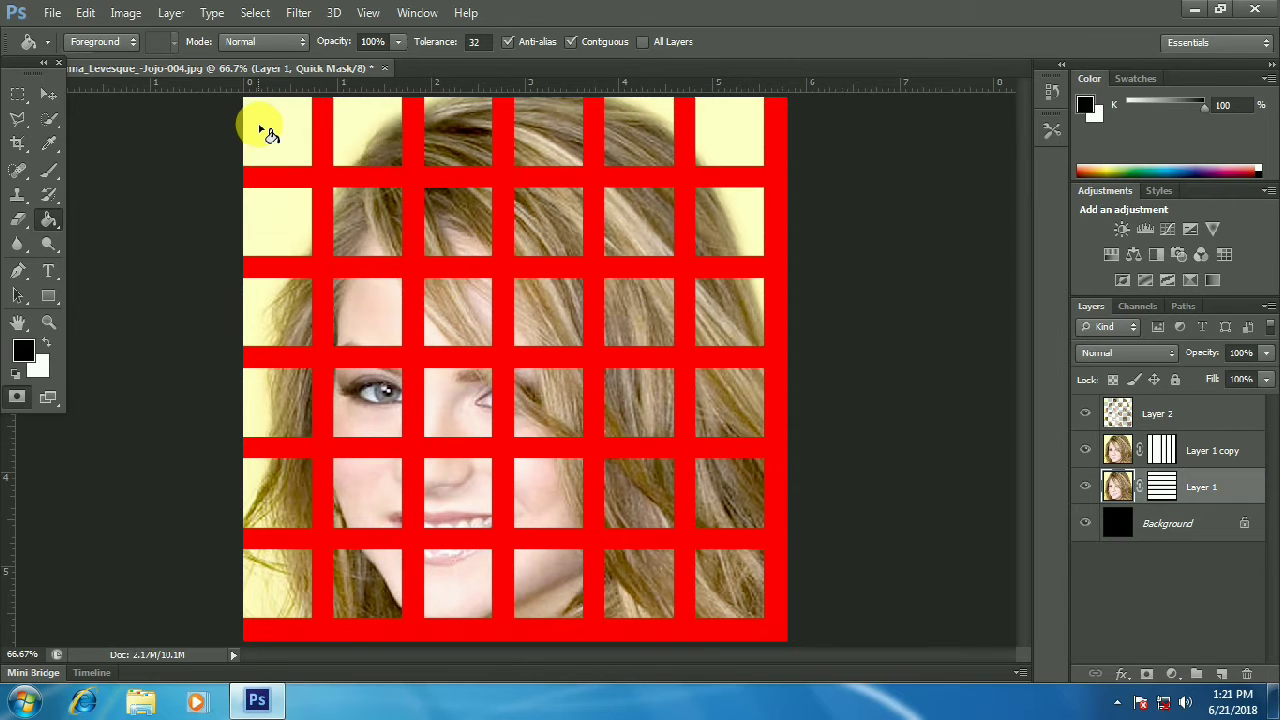
# Fill the opposite alternating tiles in rows one, three and five
pyautogui.click(265, 130)
pyautogui.click(455, 118)
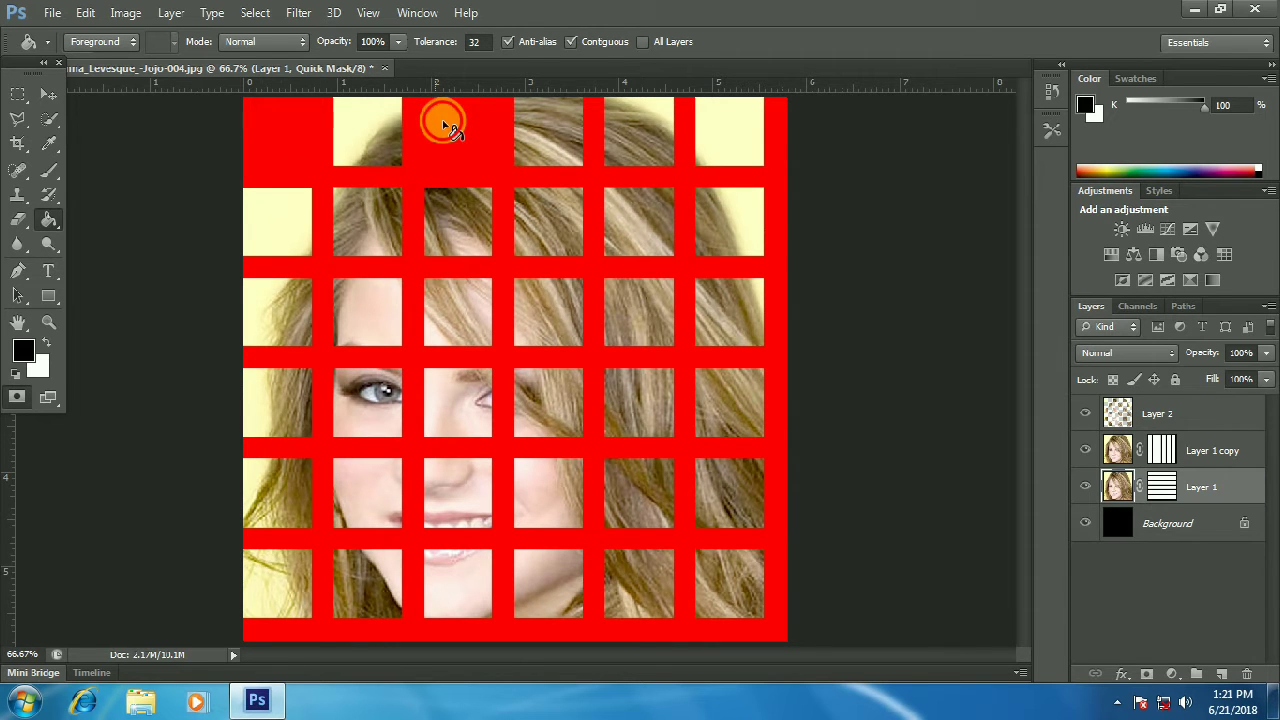
pyautogui.click(622, 108)
pyautogui.click(266, 304)
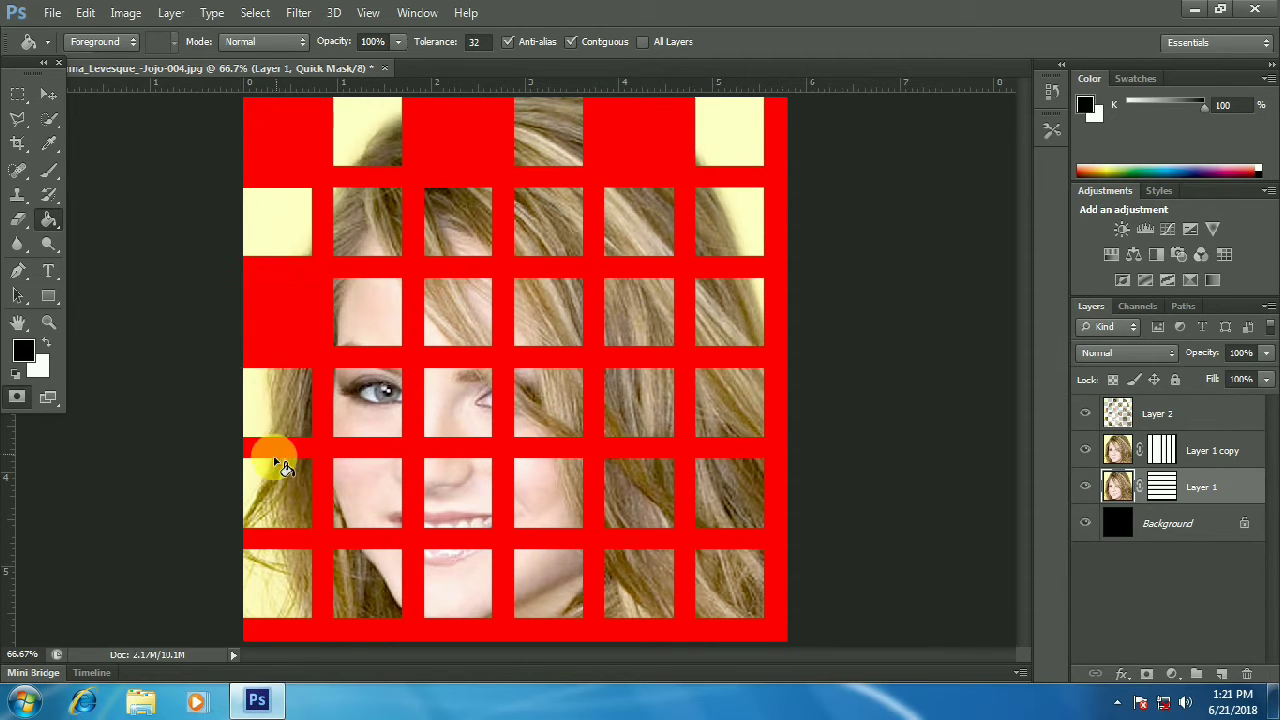
pyautogui.click(302, 470)
pyautogui.click(452, 480)
pyautogui.click(445, 300)
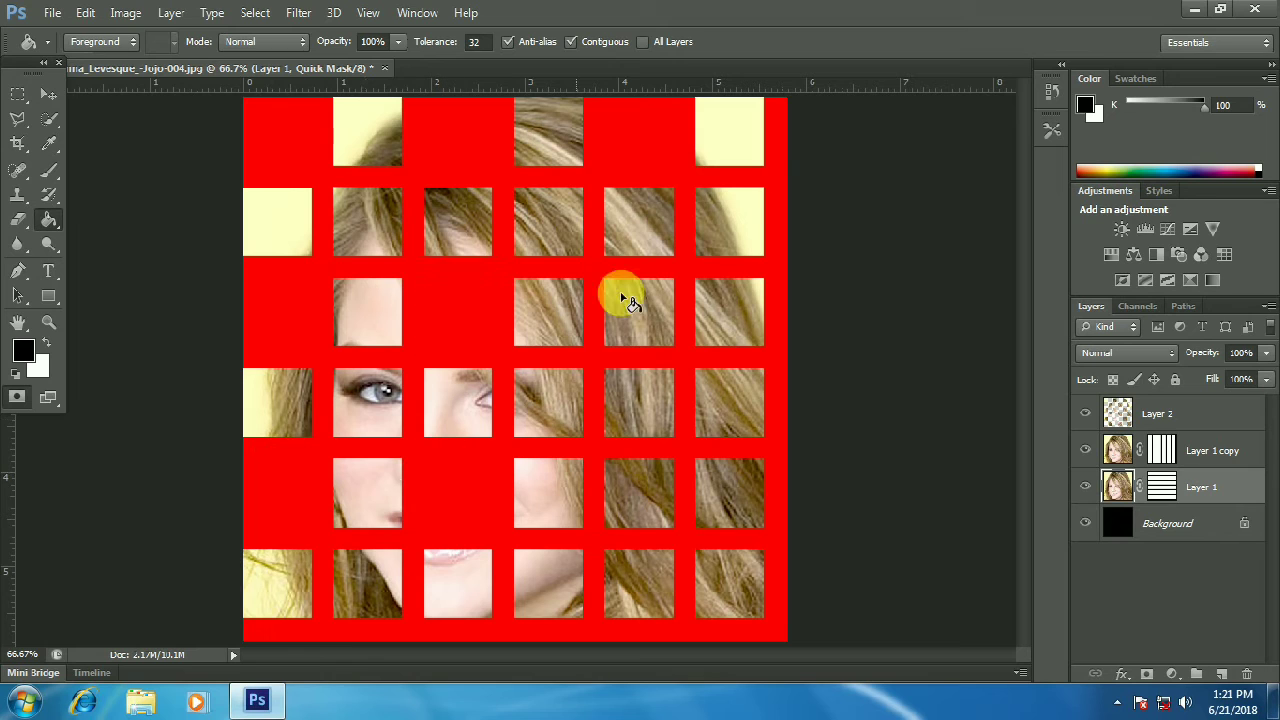
pyautogui.click(652, 310)
pyautogui.click(625, 490)
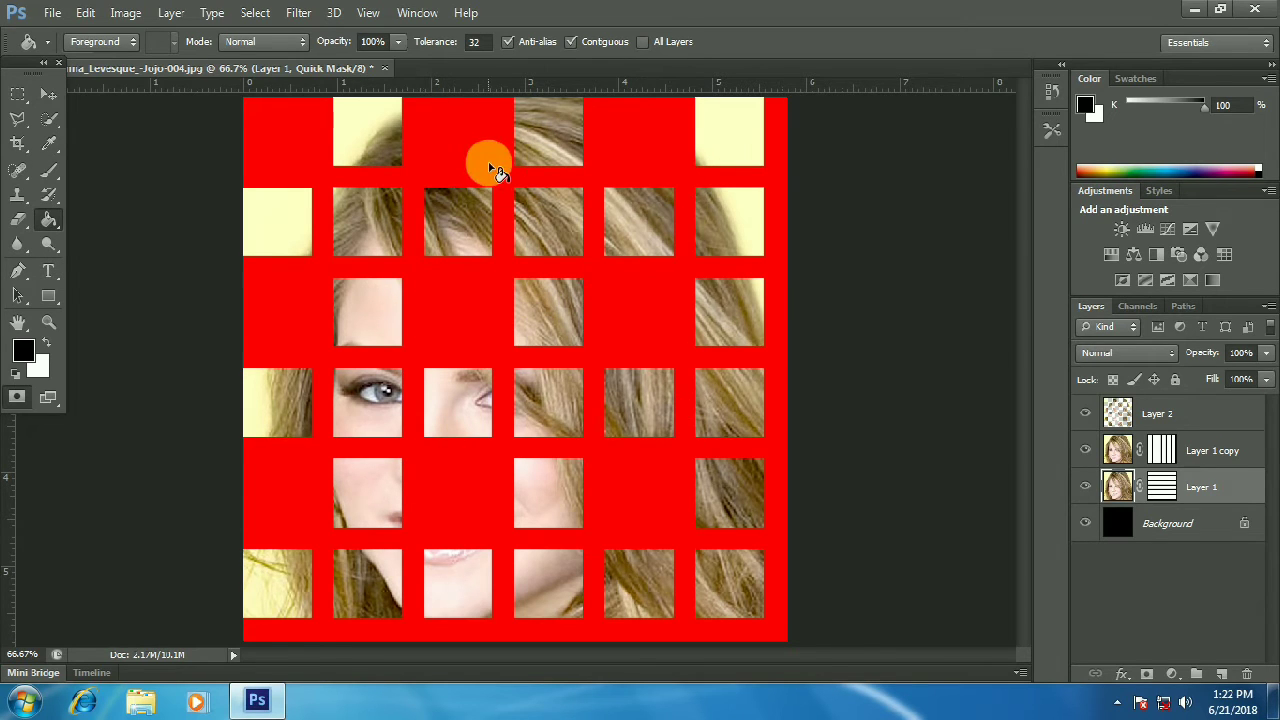
# Fill the opposite alternating tiles in rows two, four and six, then exit Quick Mask
pyautogui.click(371, 205)
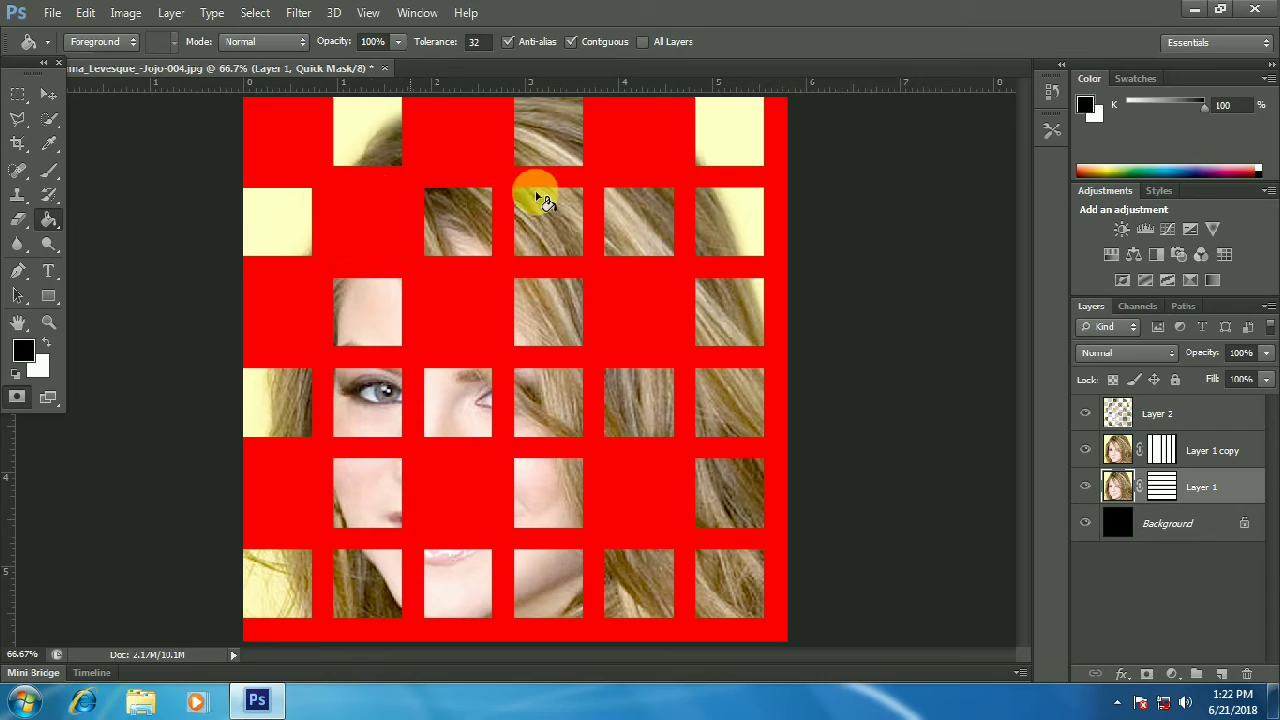
pyautogui.click(553, 193)
pyautogui.click(729, 200)
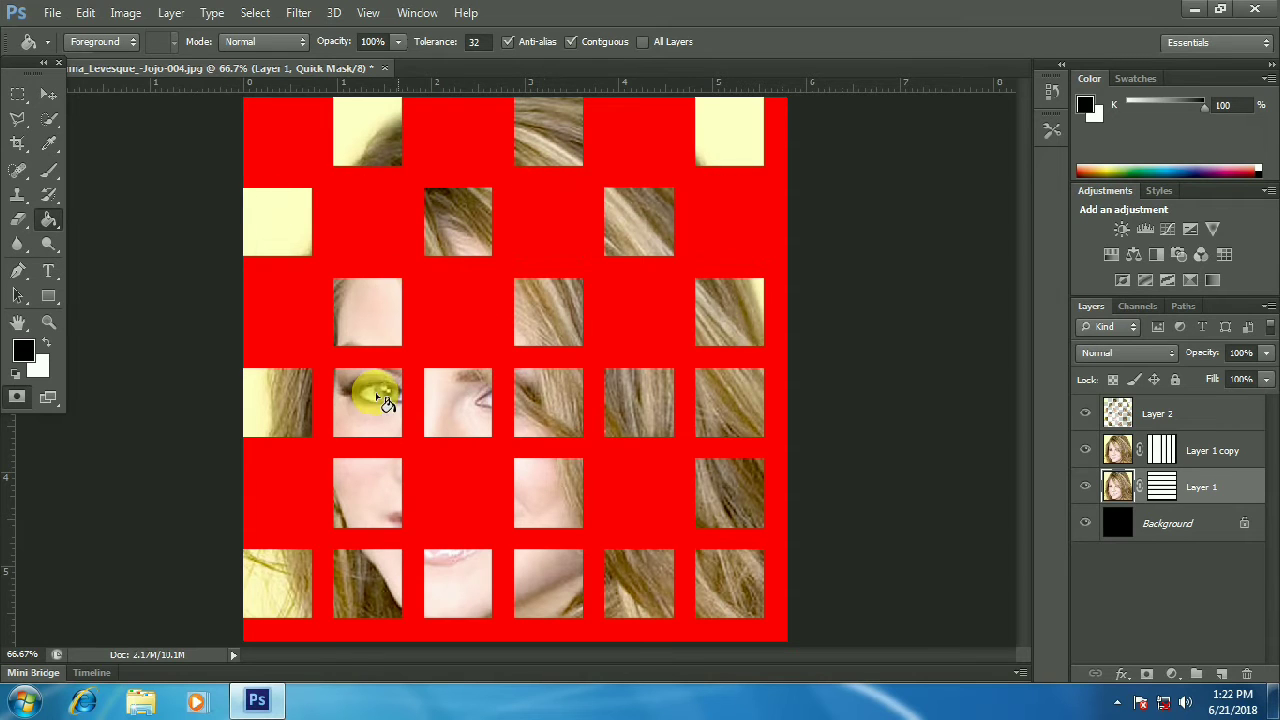
pyautogui.click(360, 396)
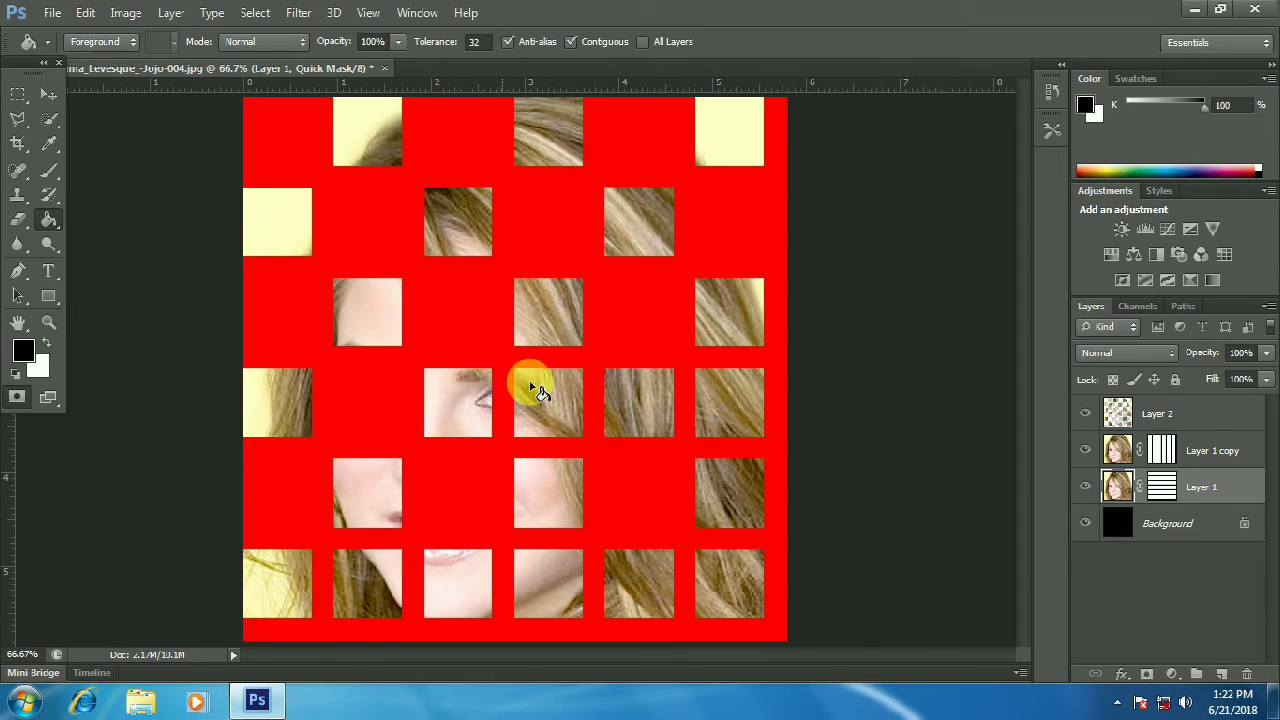
pyautogui.click(530, 385)
pyautogui.click(345, 555)
pyautogui.click(536, 582)
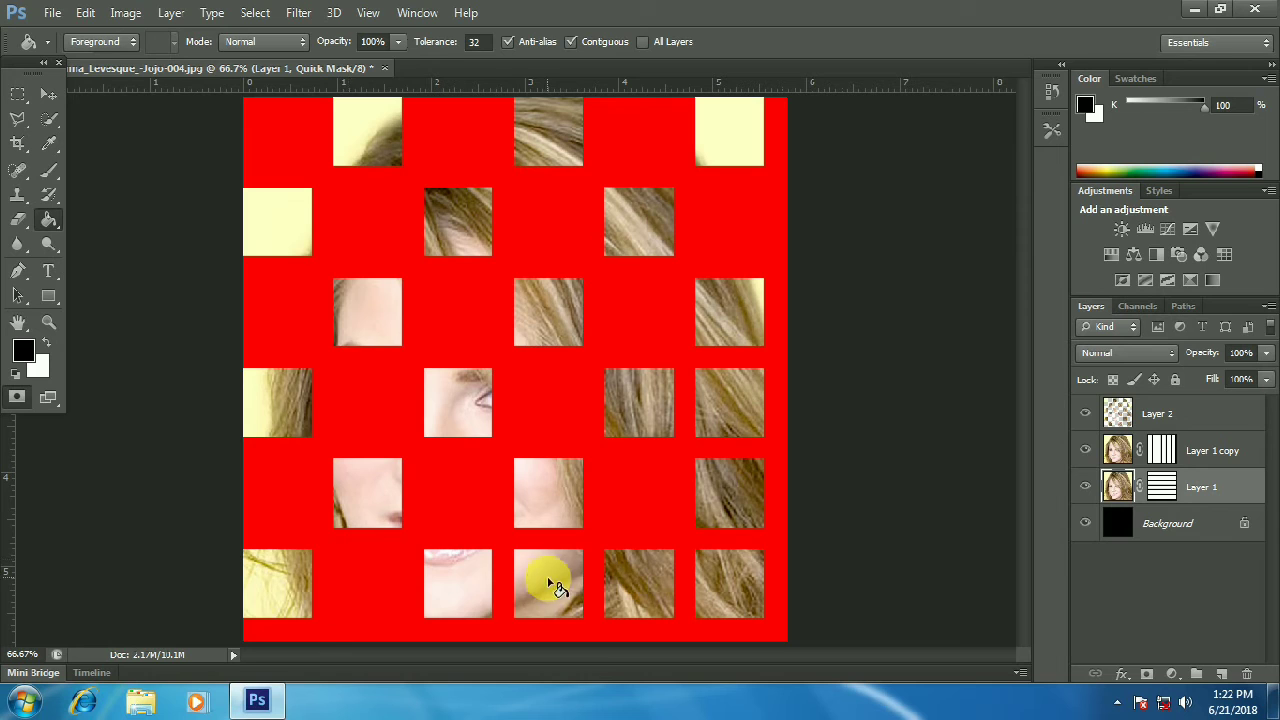
pyautogui.click(650, 545)
pyautogui.click(723, 384)
pyautogui.click(729, 566)
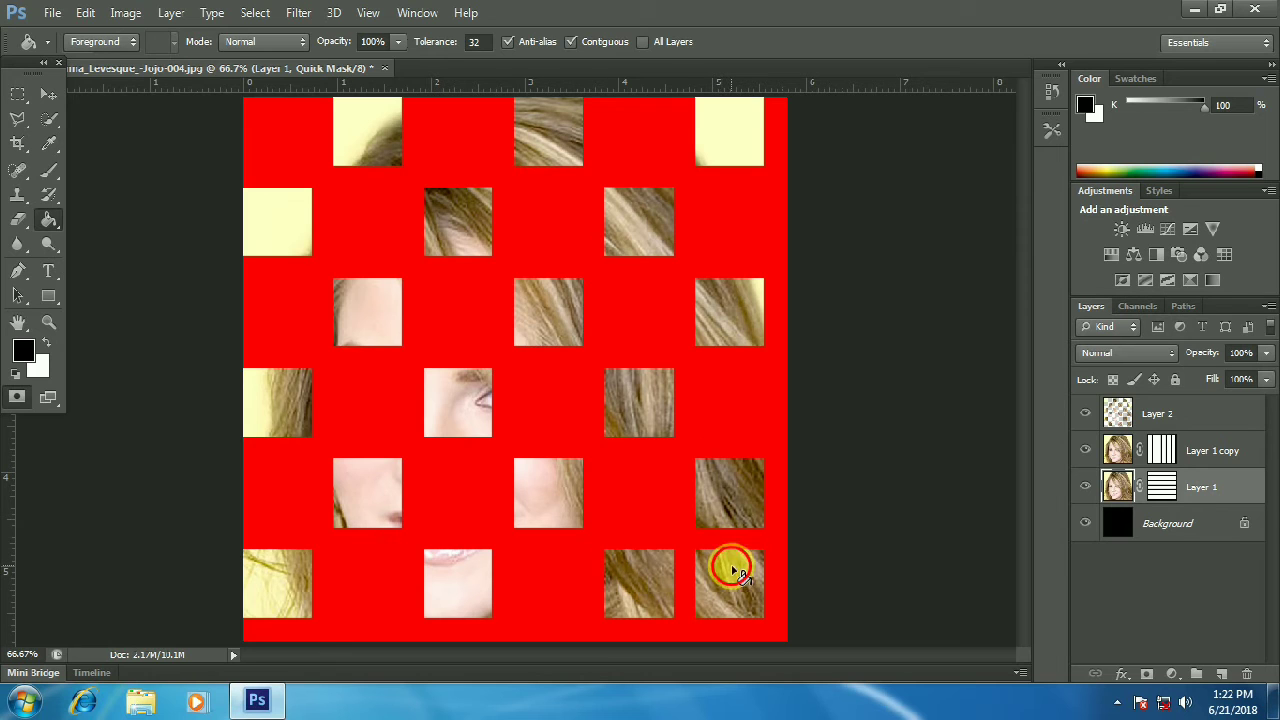
pyautogui.click(648, 462)
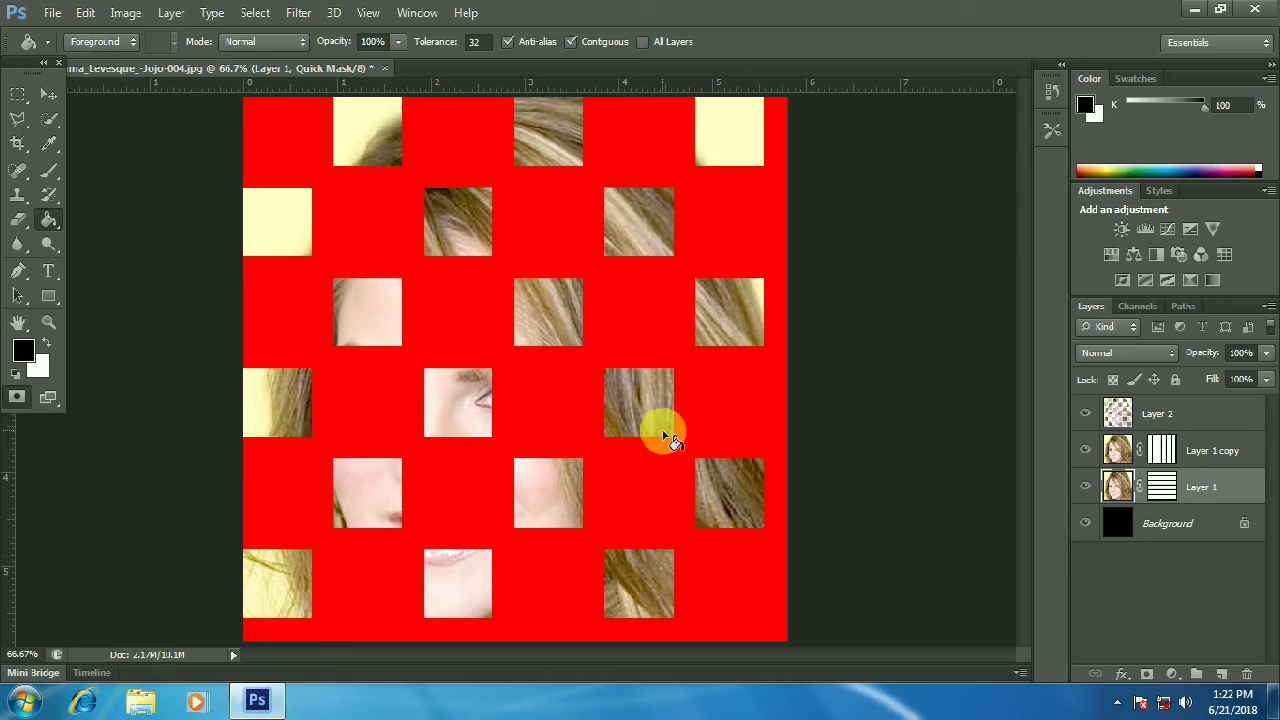
pyautogui.press('q')
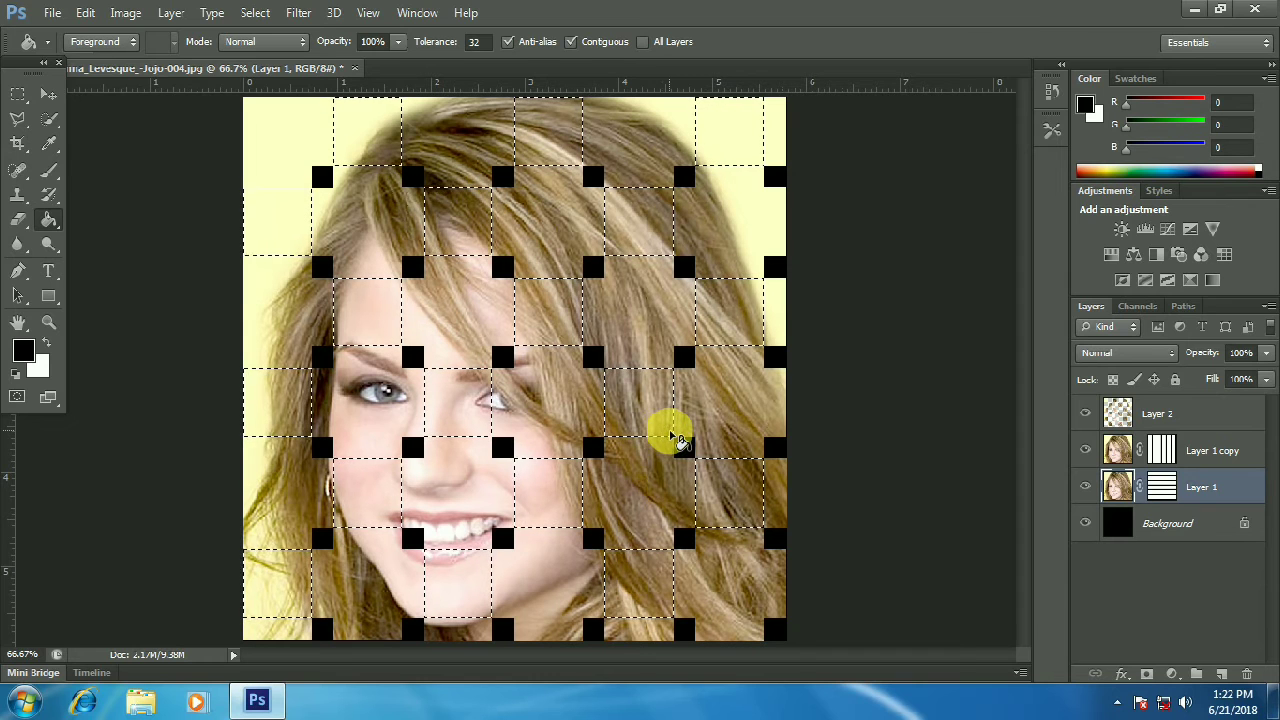
# Copy the selected checkerboard tiles to a new Layer 3 and deselect
pyautogui.hotkey('ctrl', 'shift', 'alt', 'n')
pyautogui.click(669, 432)
pyautogui.hotkey('ctrl', 'd')
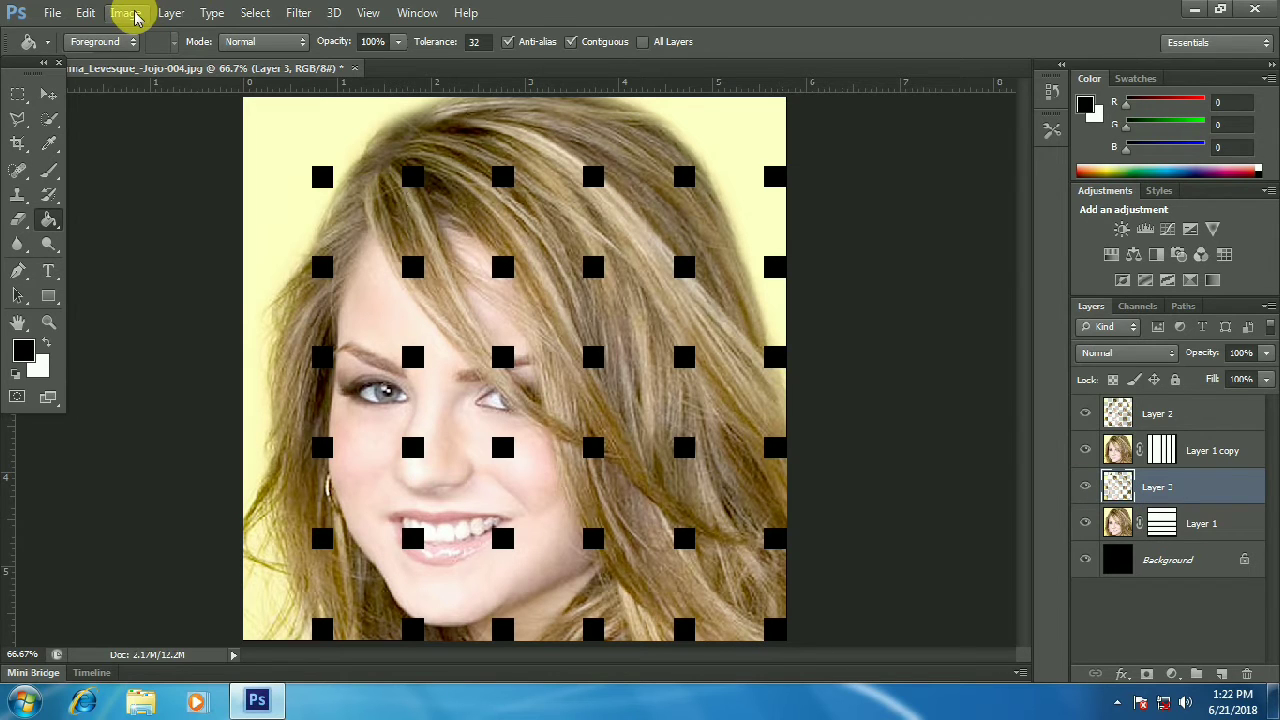
# Browse the Select, Edit and Layer menus without choosing a command
pyautogui.click(258, 14)
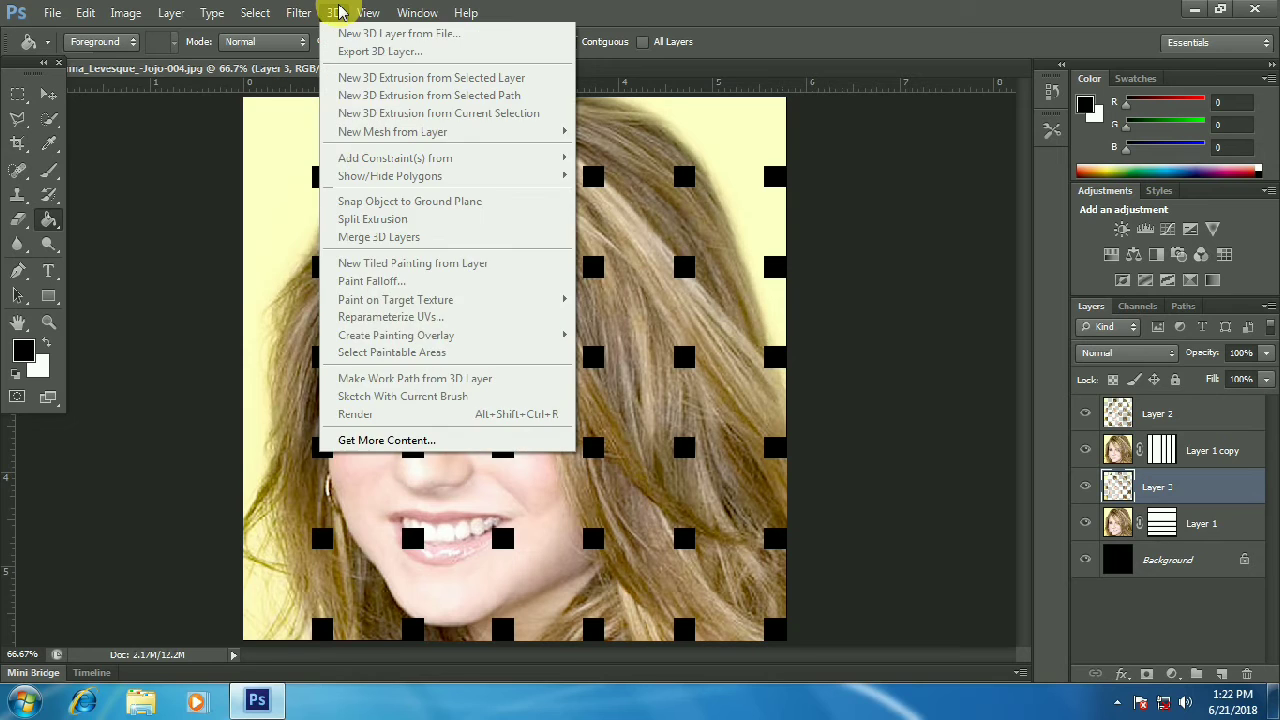
pyautogui.press('Escape')
pyautogui.click(122, 12)
pyautogui.moveTo(85, 12)
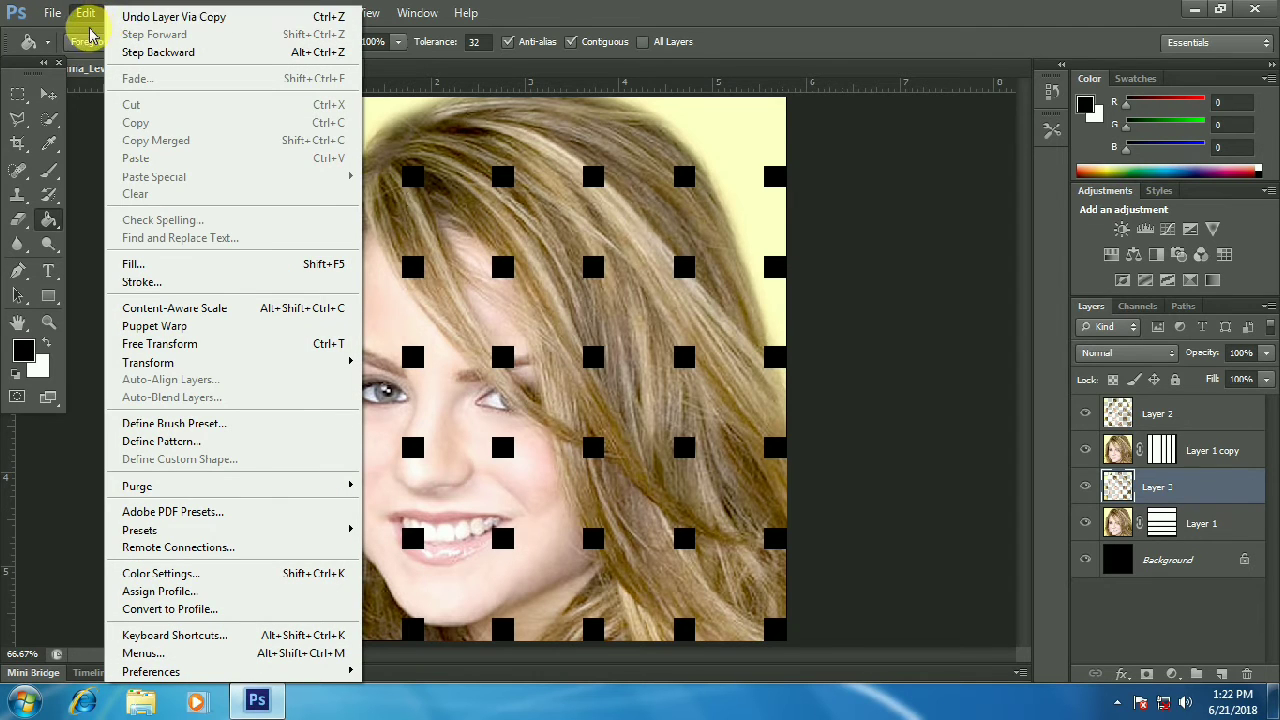
pyautogui.click(90, 142)
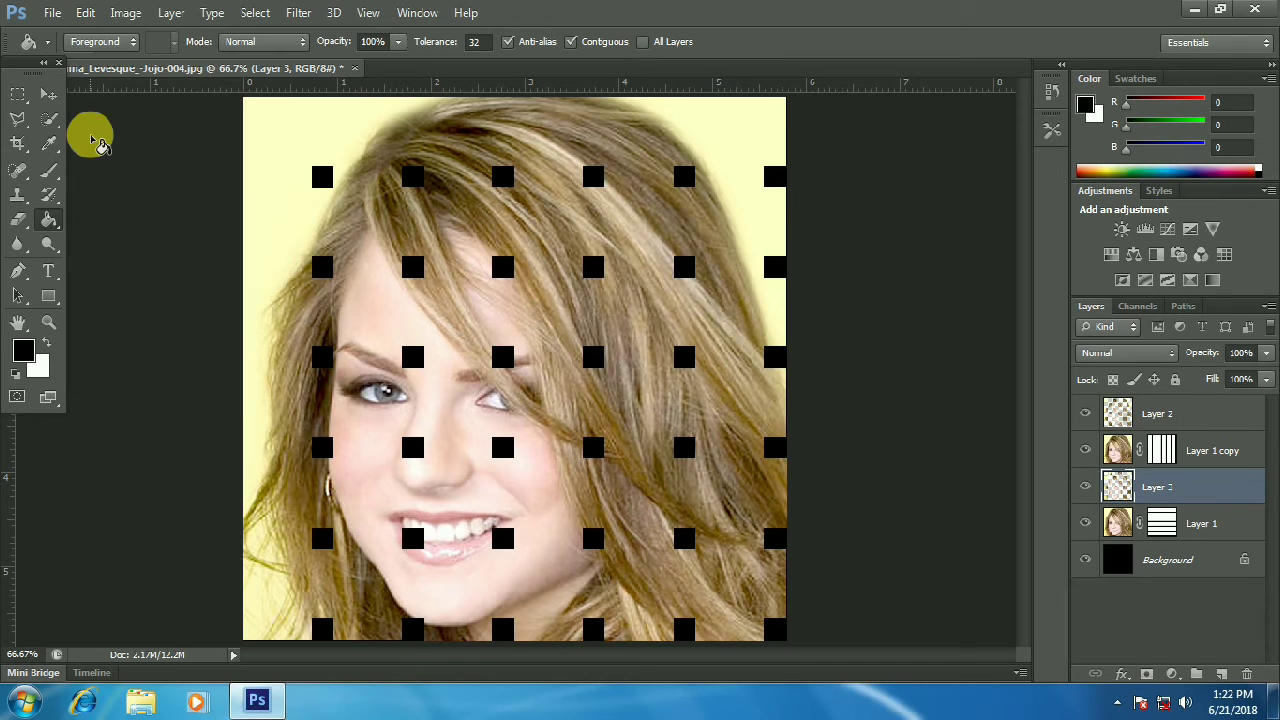
pyautogui.click(172, 15)
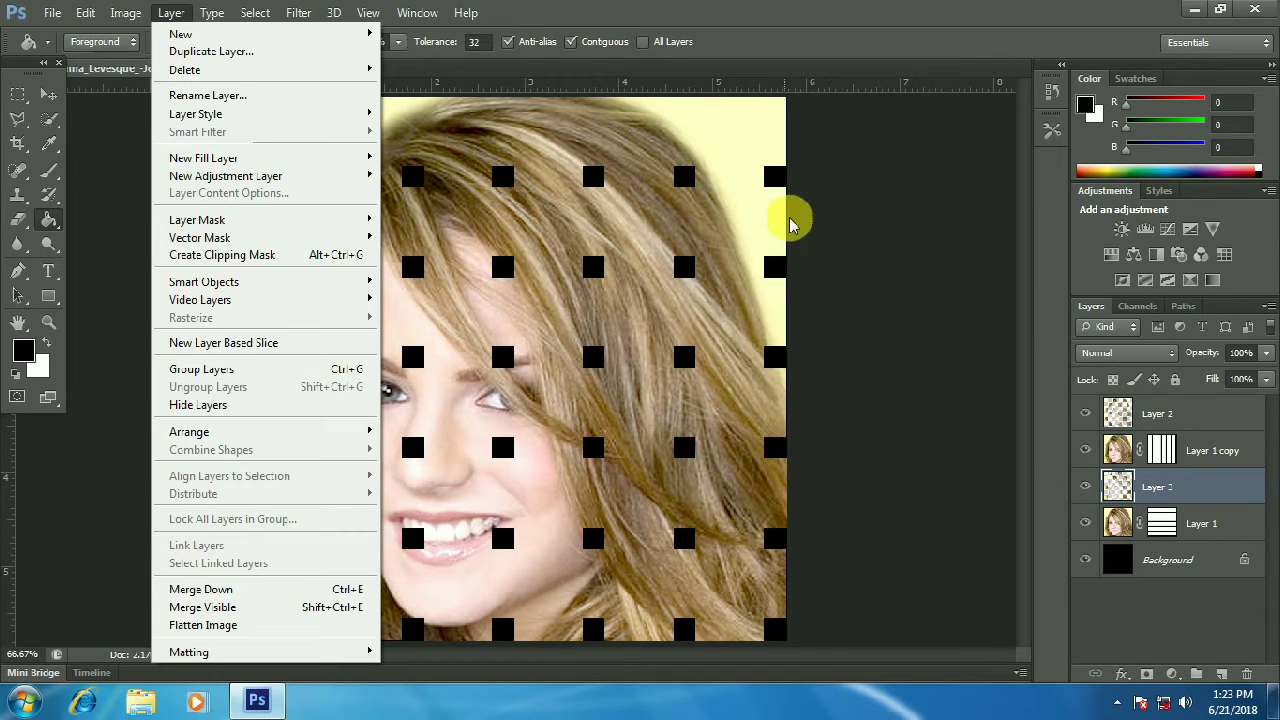
pyautogui.click(1138, 500)
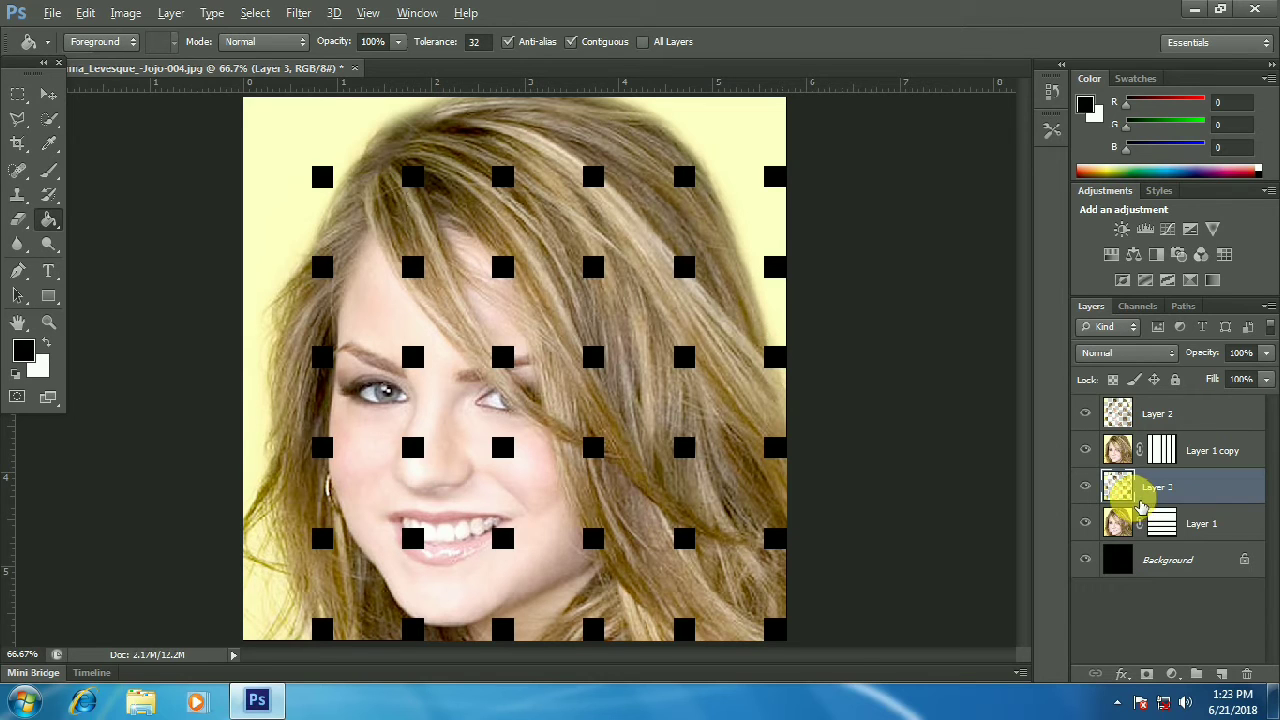
# Clip Layer 3 to Layer 1 and Layer 2 to Layer 1 copy, keeping Layer 3 active
pyautogui.keyDown('alt'); pyautogui.click(1143, 504); pyautogui.keyUp('alt')
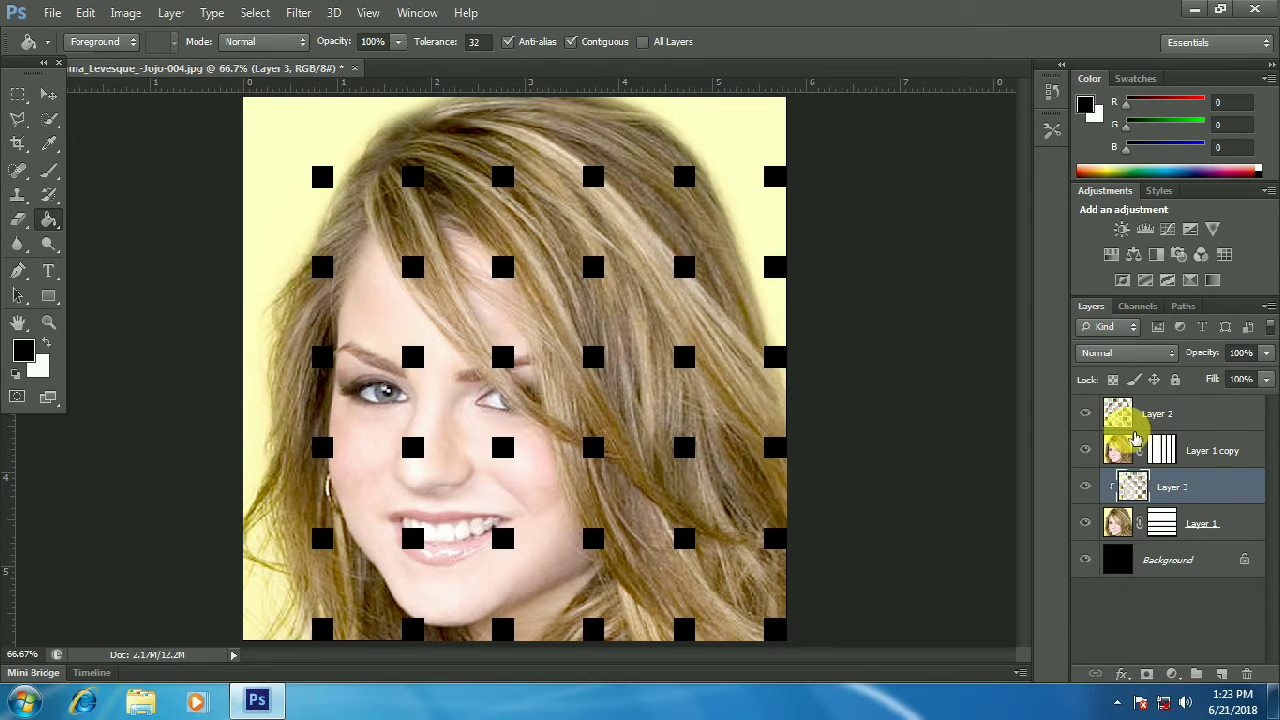
pyautogui.click(1143, 427)
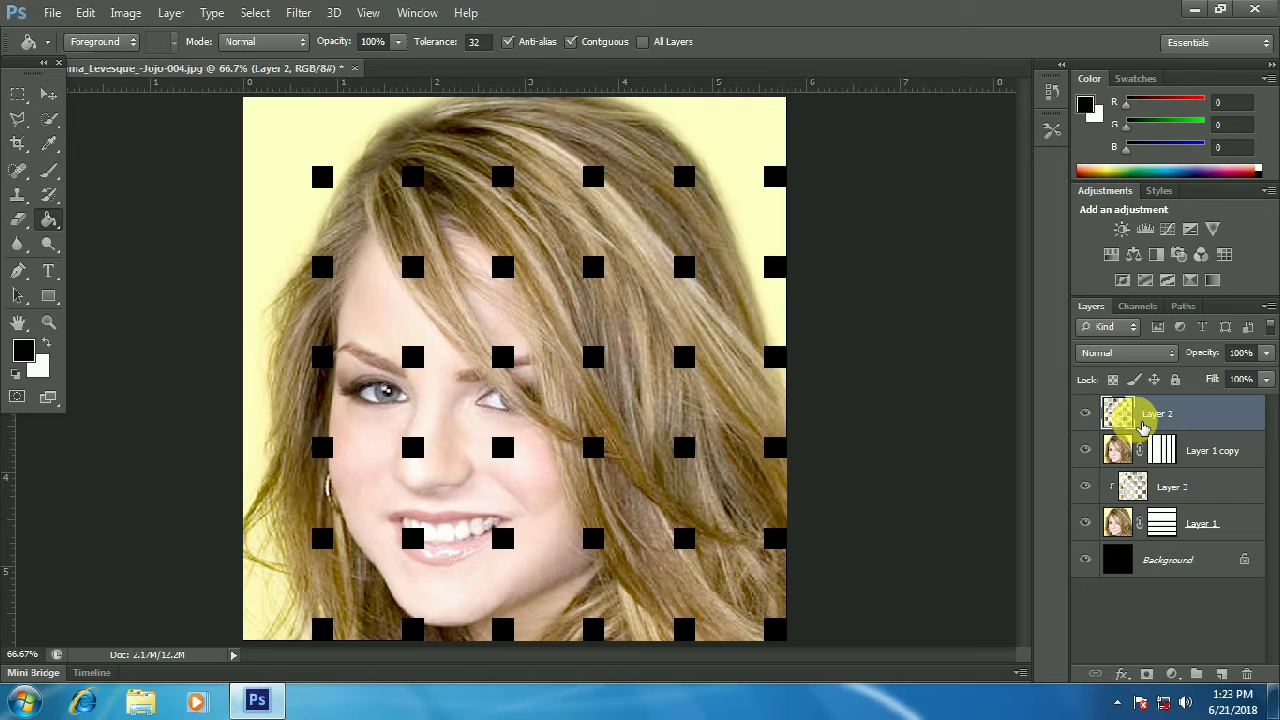
pyautogui.keyDown('alt'); pyautogui.click(1143, 427); pyautogui.keyUp('alt')
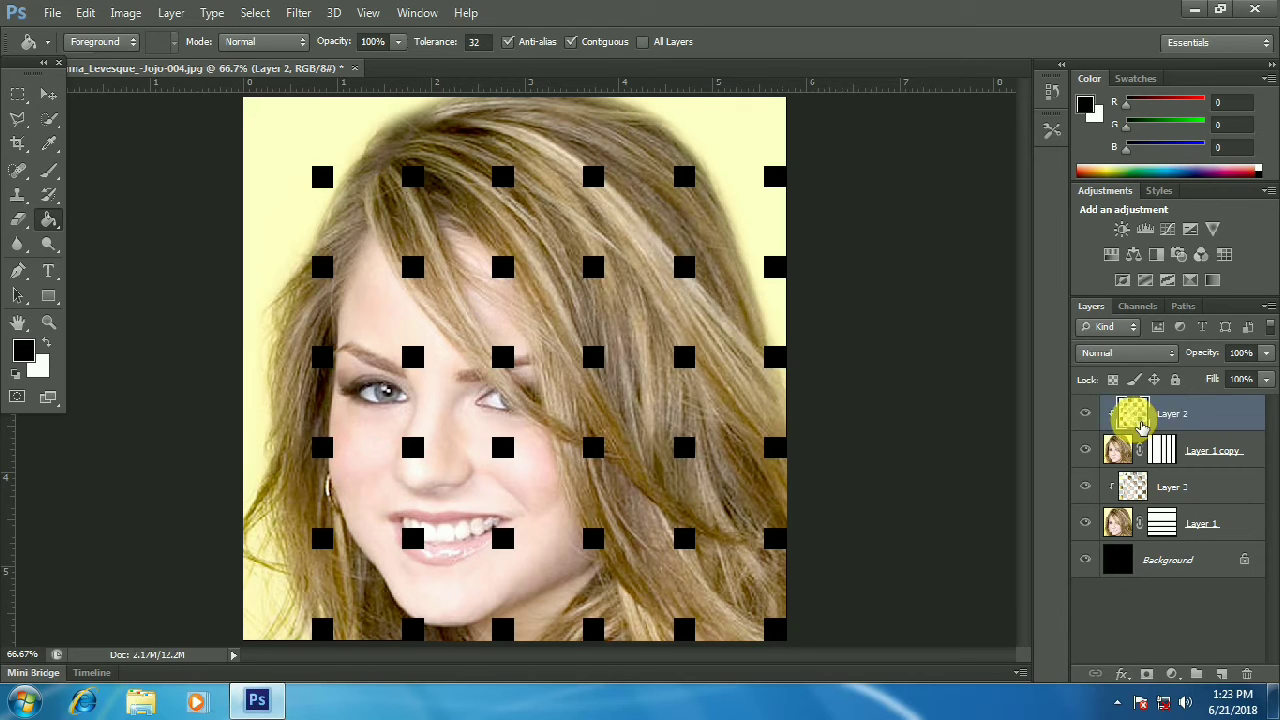
pyautogui.click(1147, 500)
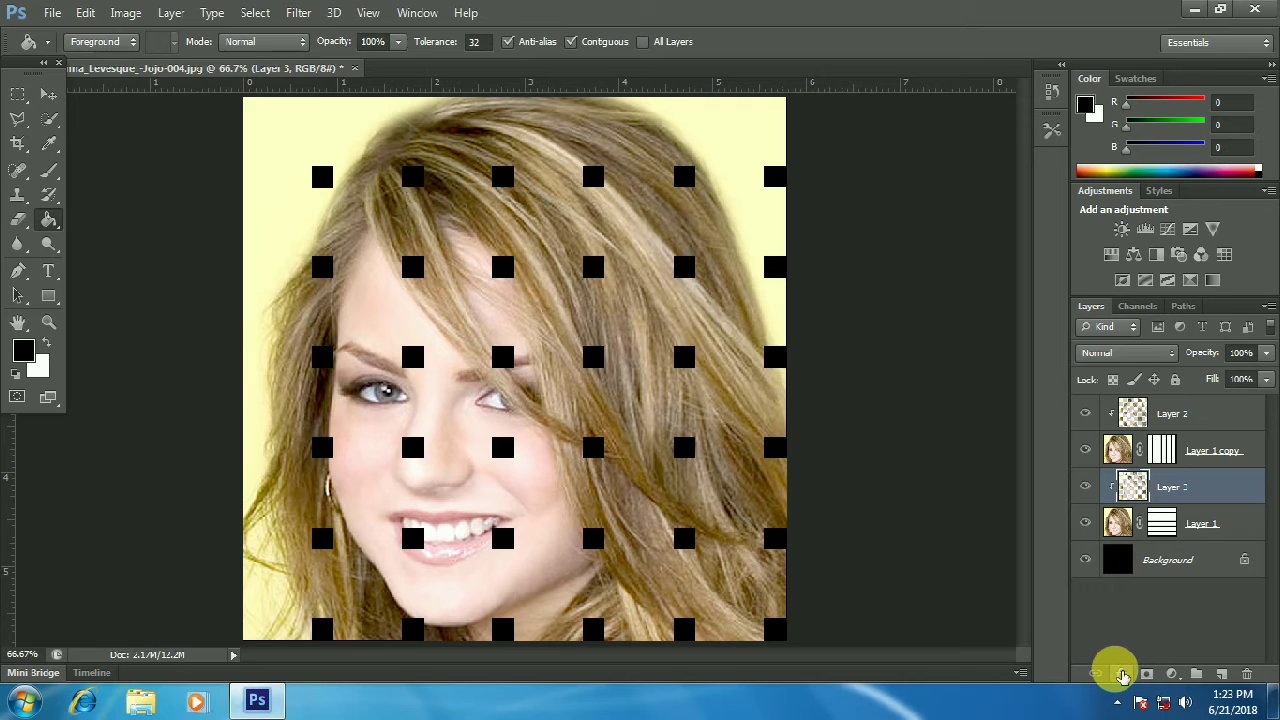
pyautogui.click(1124, 676)
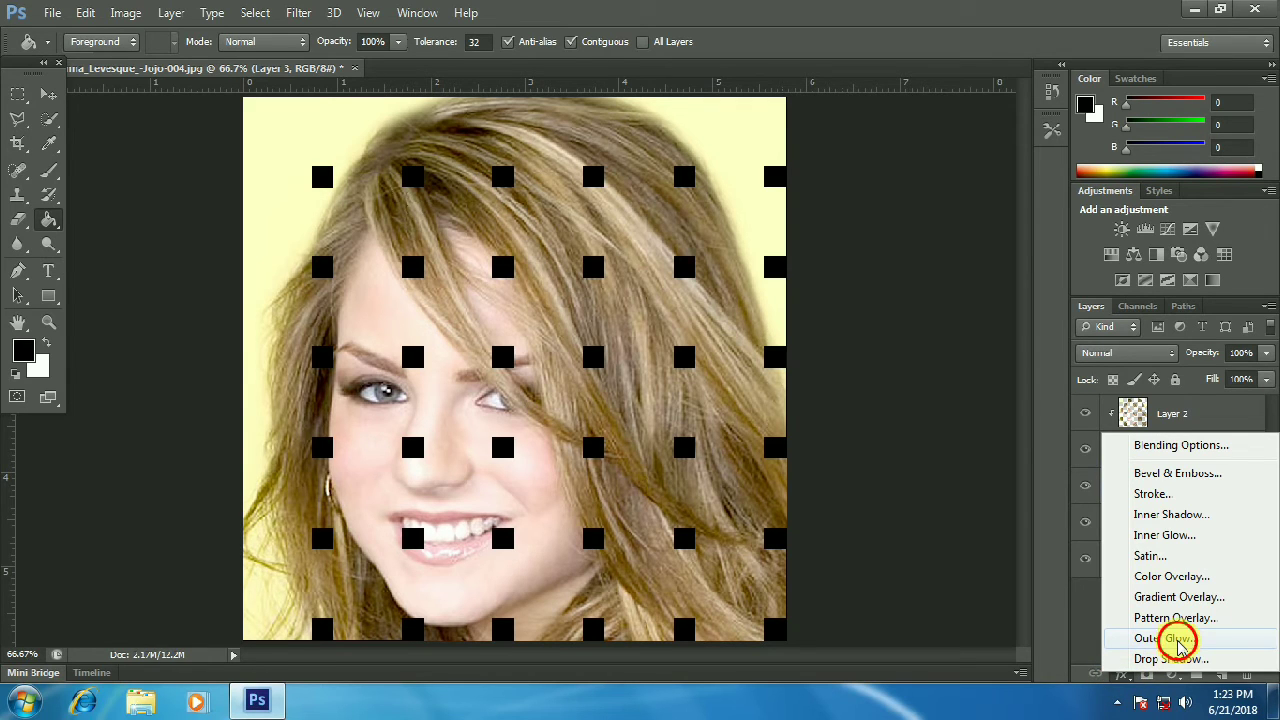
# Add an Outer Glow effect to Layer 3 with the Multiply blend mode
pyautogui.click(1180, 640)
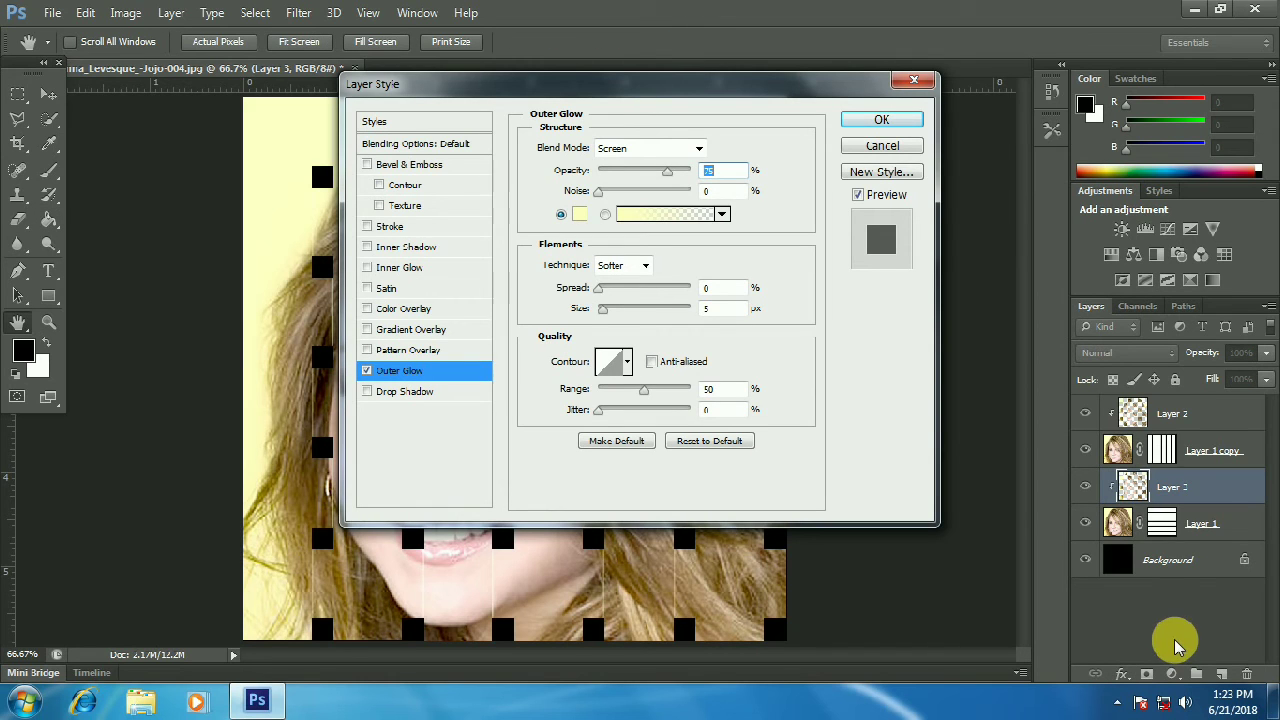
pyautogui.click(721, 215)
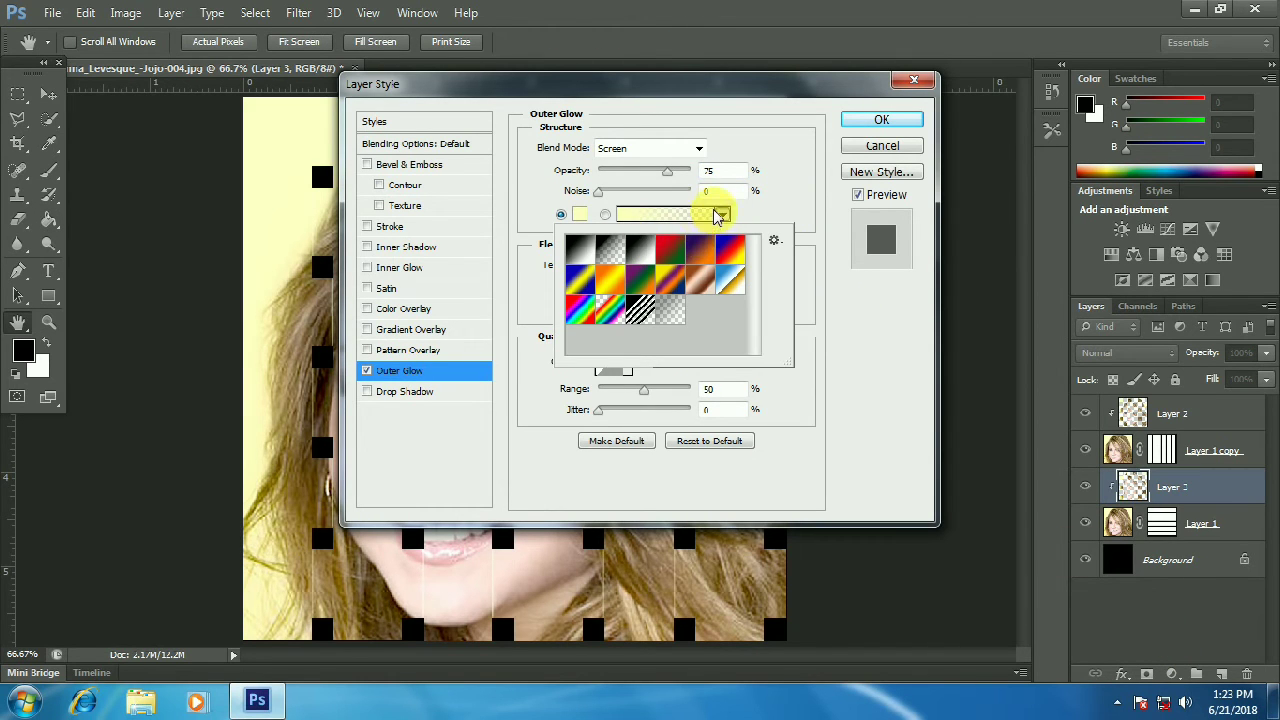
pyautogui.click(721, 214)
pyautogui.click(688, 214)
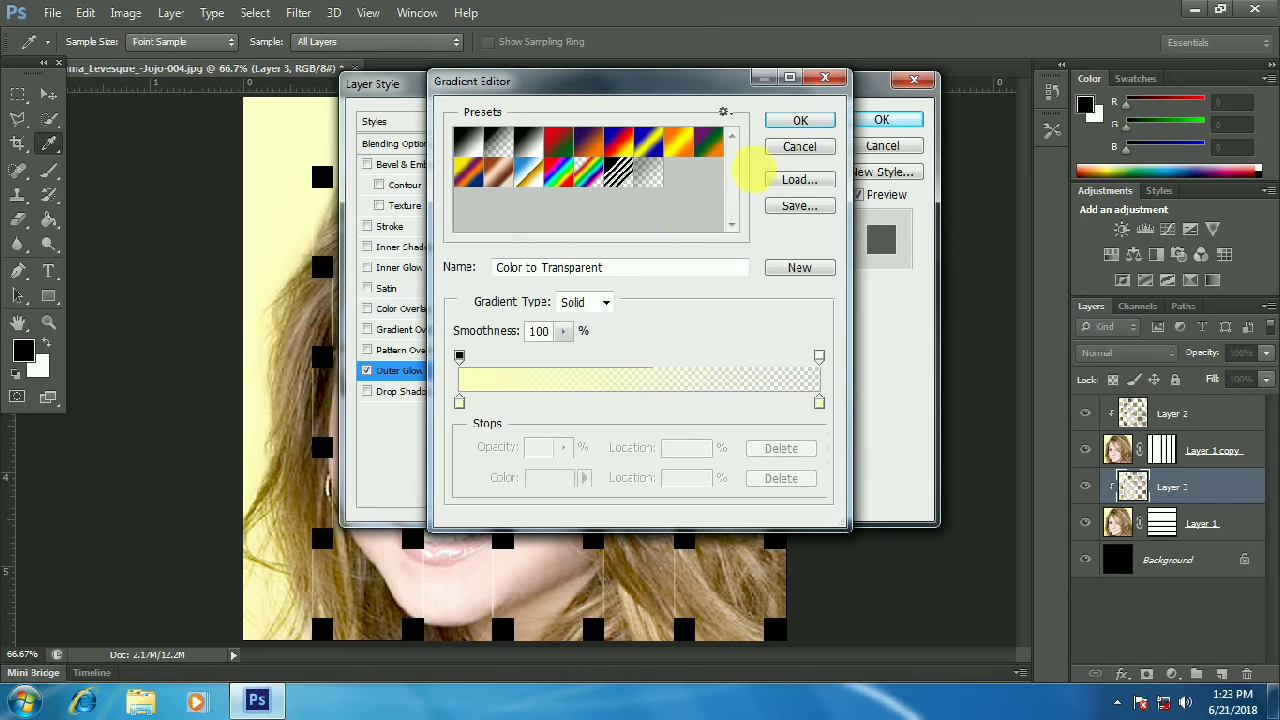
pyautogui.click(802, 121)
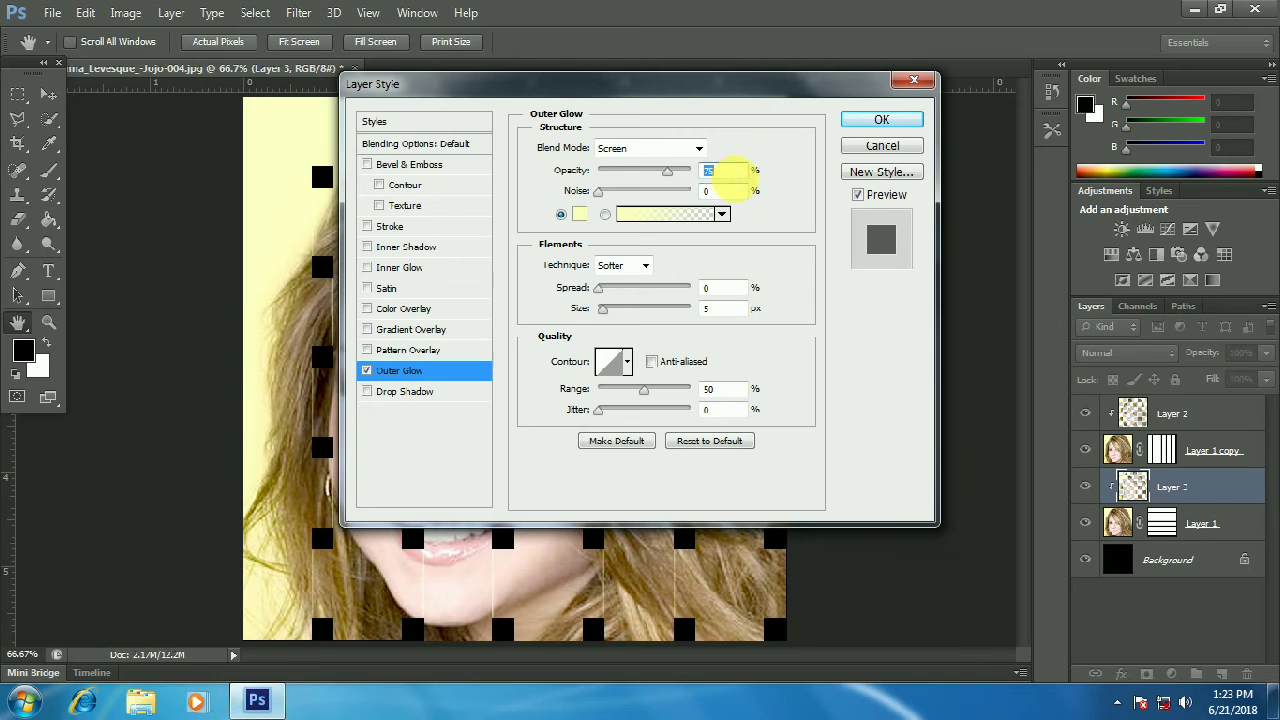
pyautogui.click(699, 148)
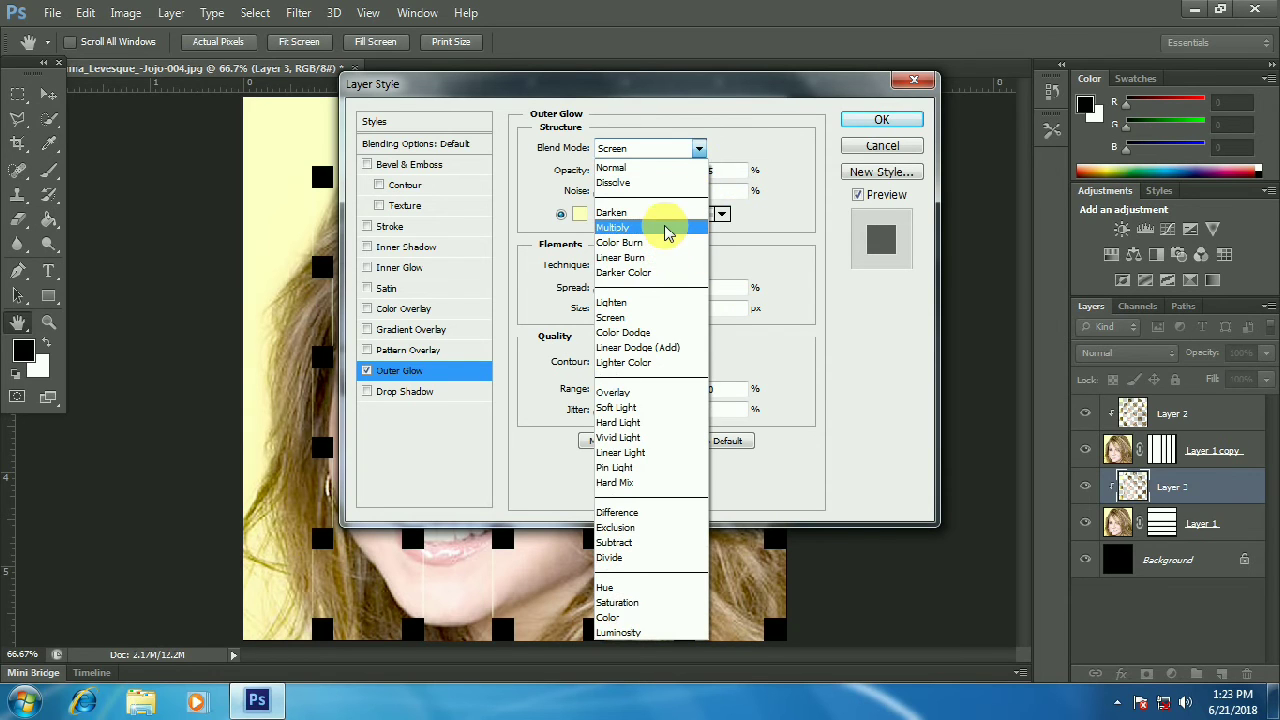
pyautogui.click(668, 230)
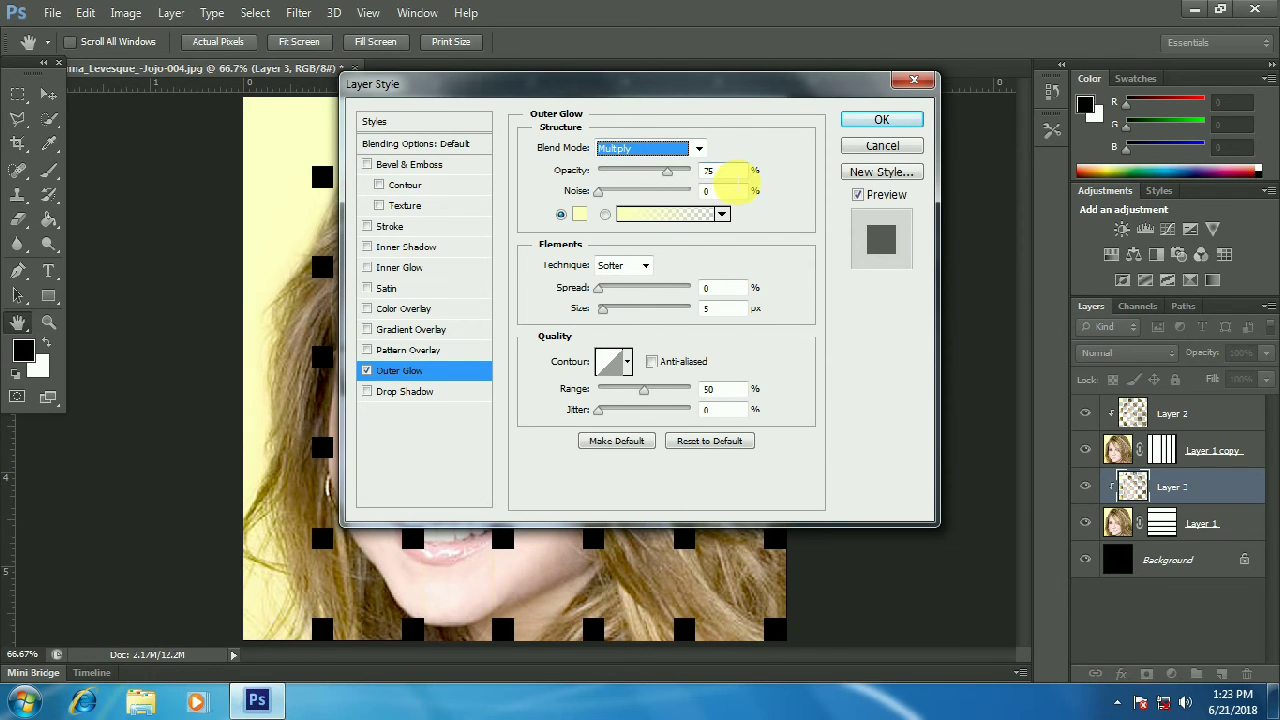
# Give the Outer Glow 50% opacity, size 40 and a black-to-white gradient, then apply it
pyautogui.click(728, 176)
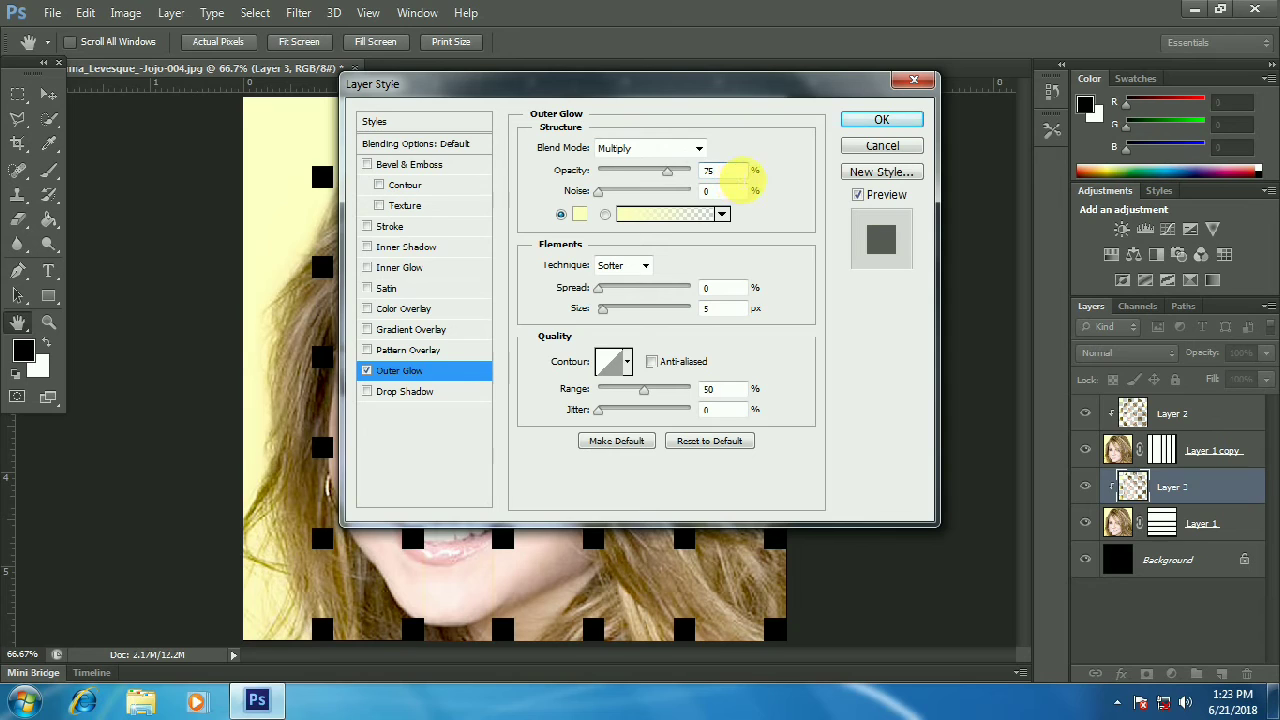
pyautogui.press('BackSpace')
pyautogui.press('BackSpace')
pyautogui.write('5')
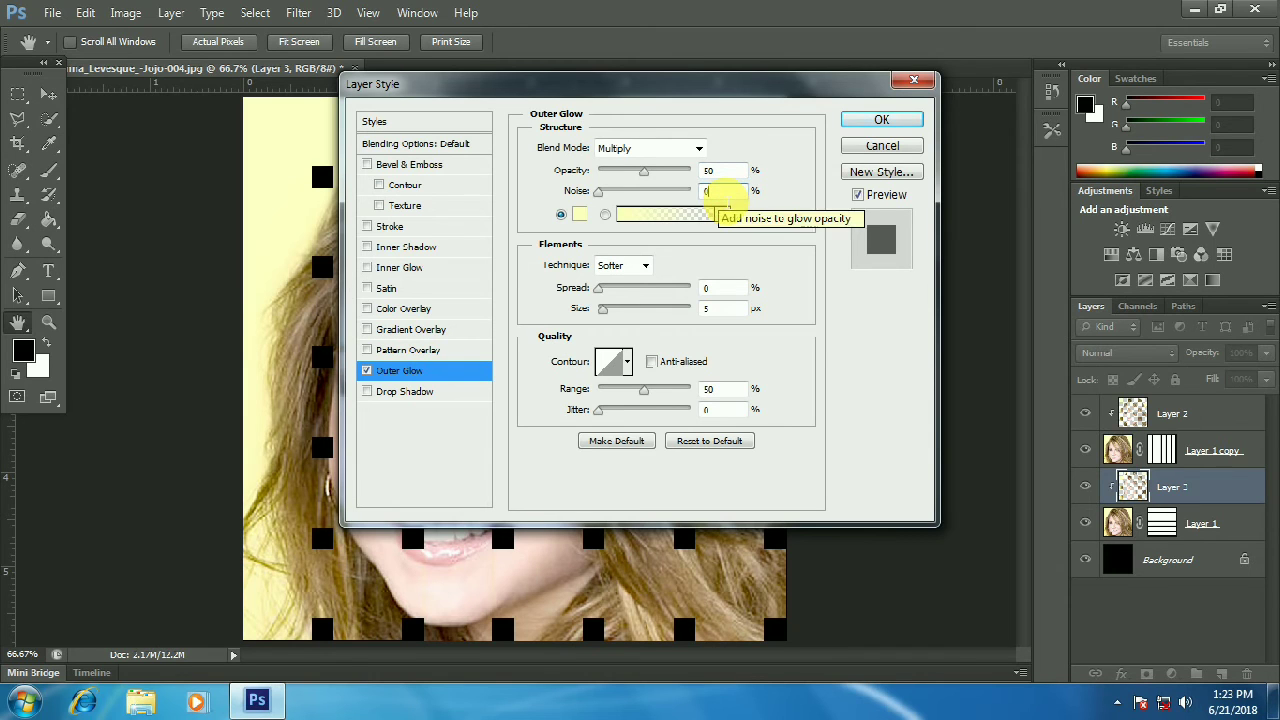
pyautogui.click(728, 309)
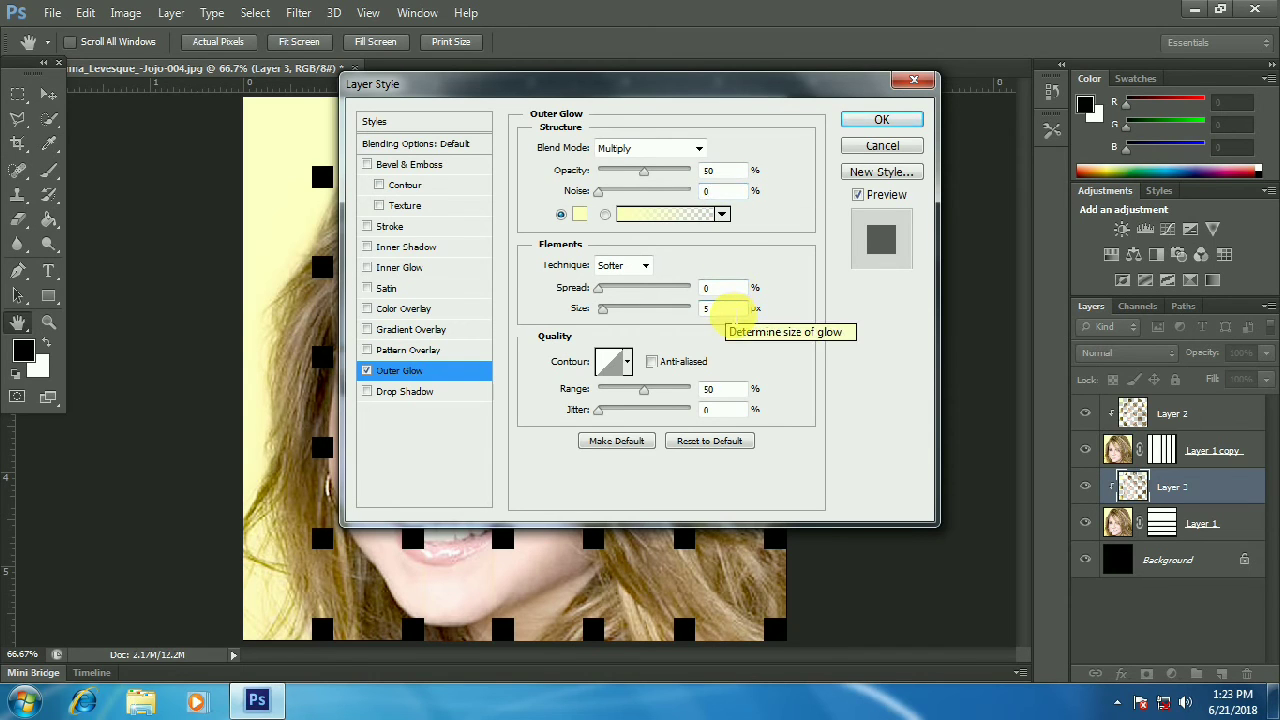
pyautogui.press('BackSpace')
pyautogui.write('40')
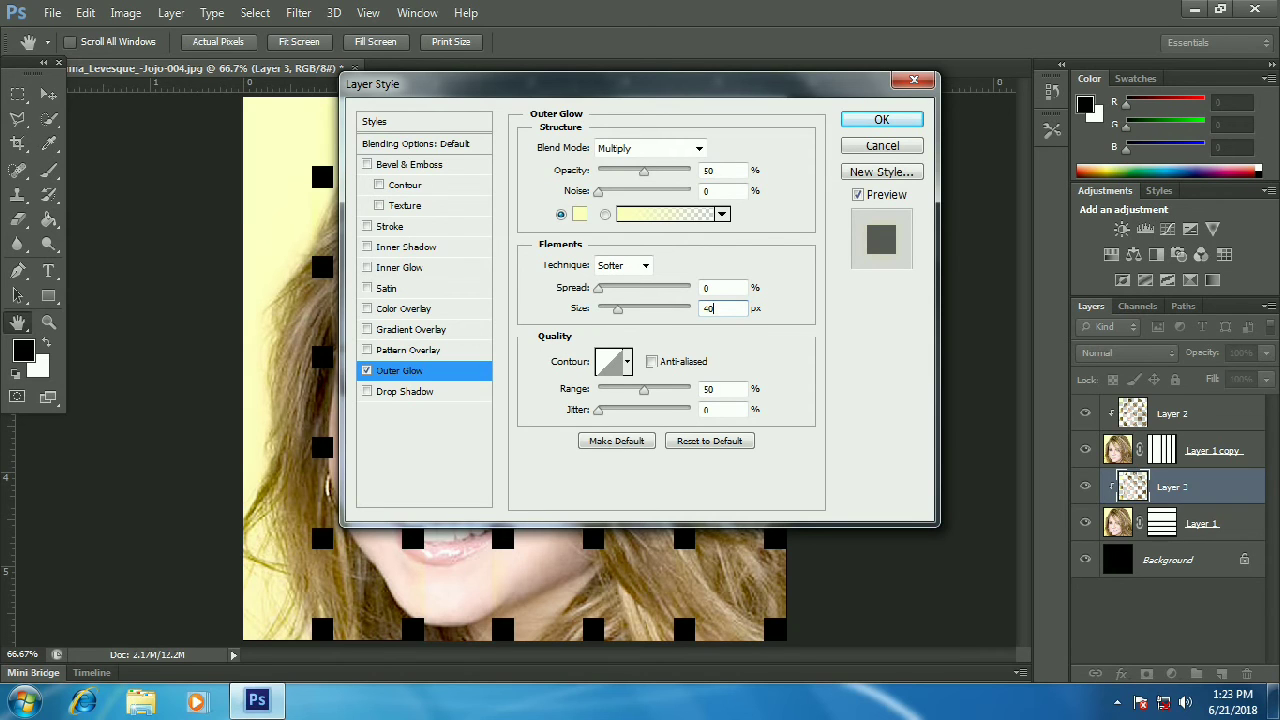
pyautogui.click(722, 216)
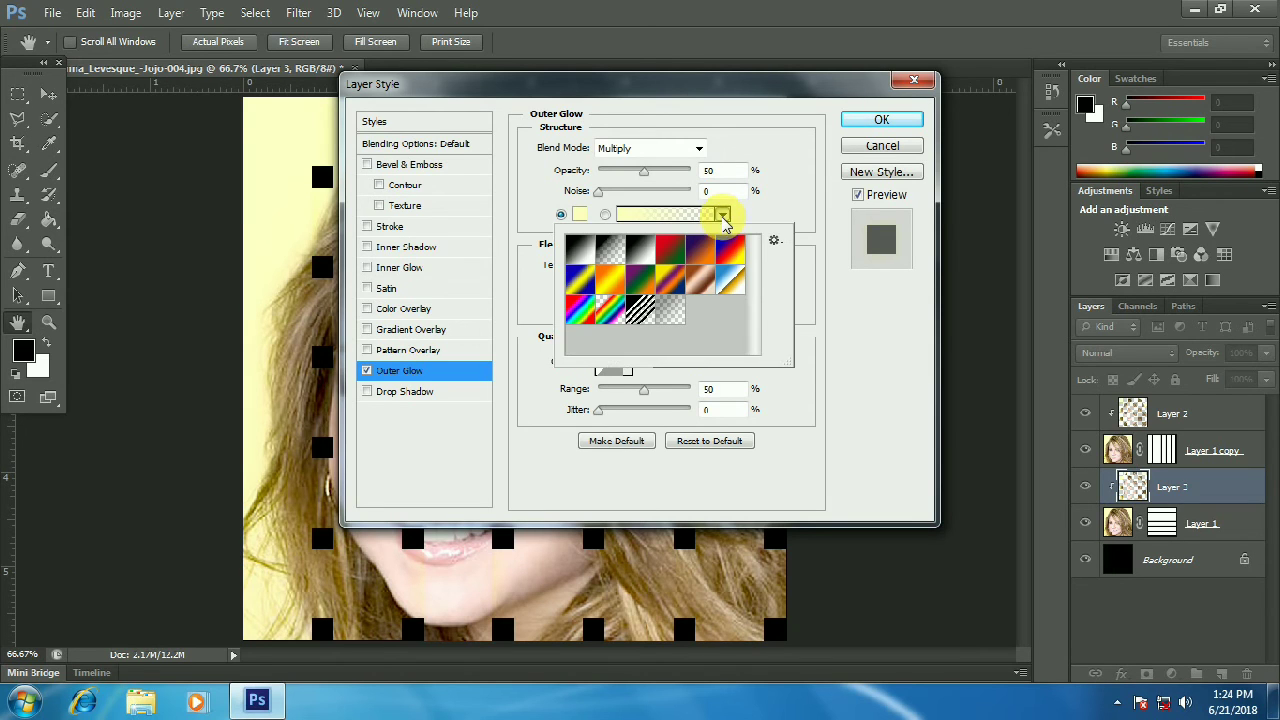
pyautogui.click(582, 254)
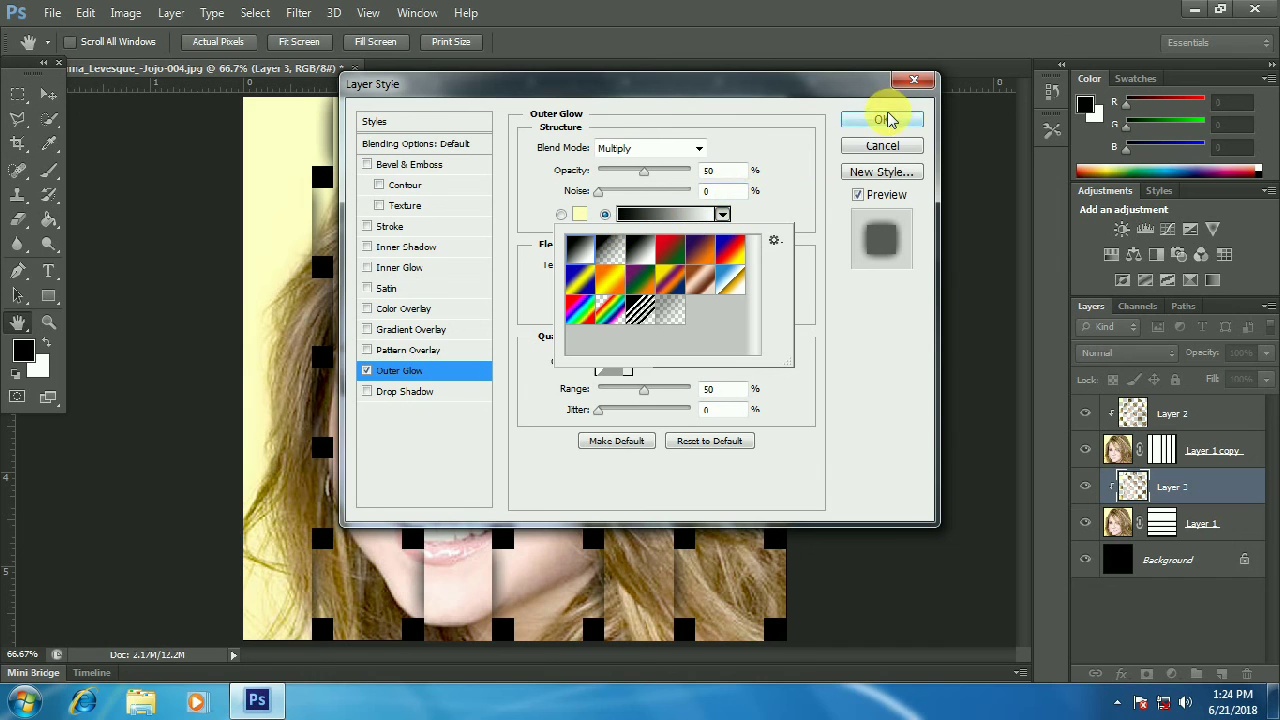
pyautogui.click(884, 121)
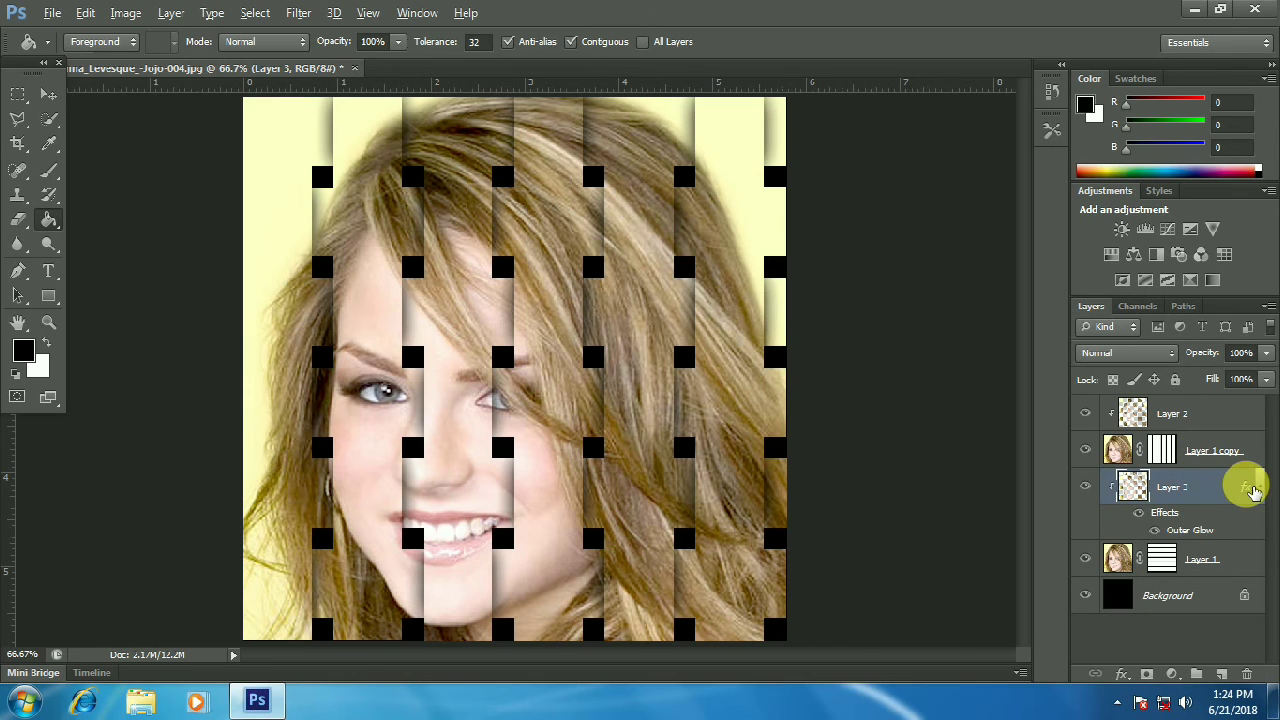
# Copy Layer 3's Outer Glow onto Layer 2 and zoom out to view the woven portrait
pyautogui.moveTo(1253, 490); pyautogui.dragTo(1241, 430)
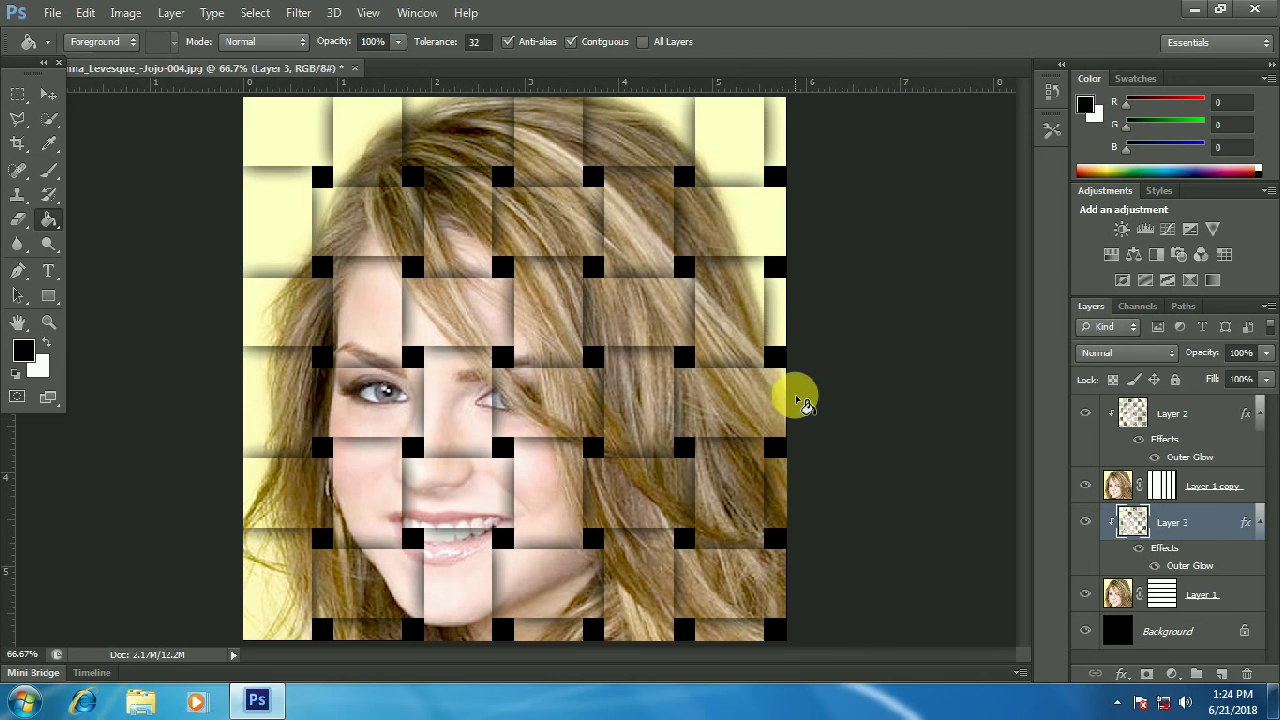
pyautogui.hotkey('ctrl', '-')
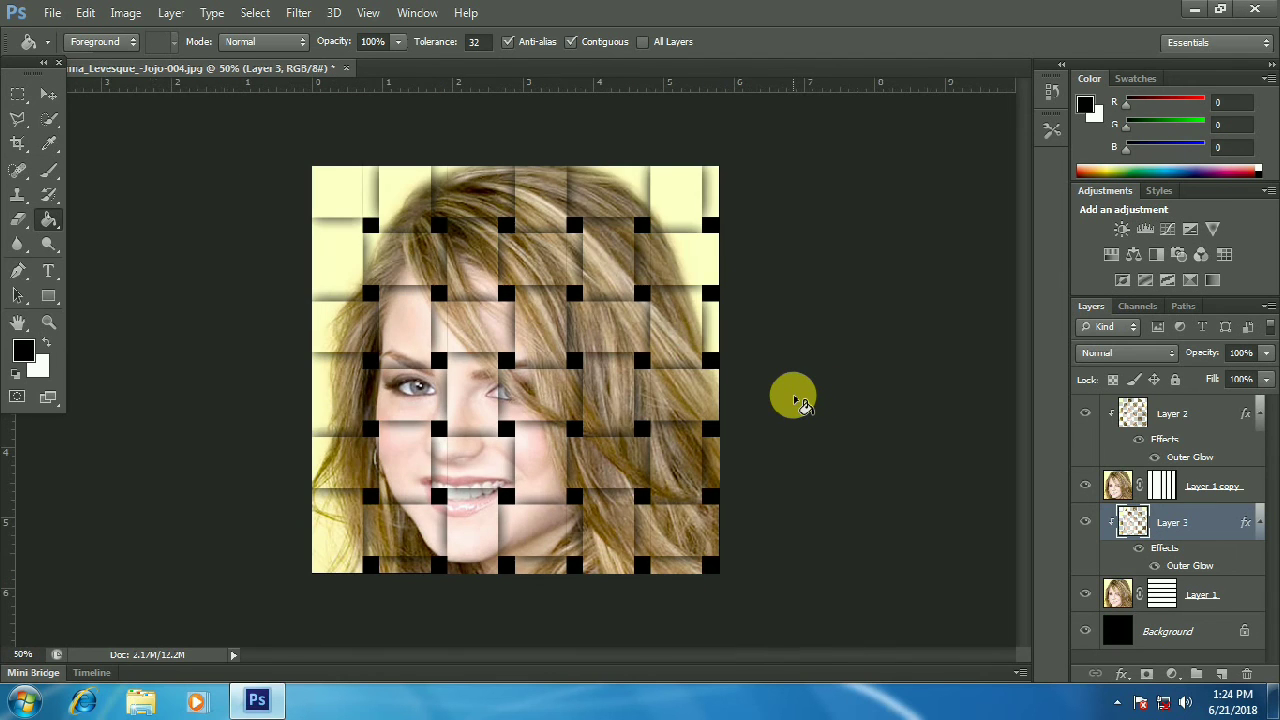